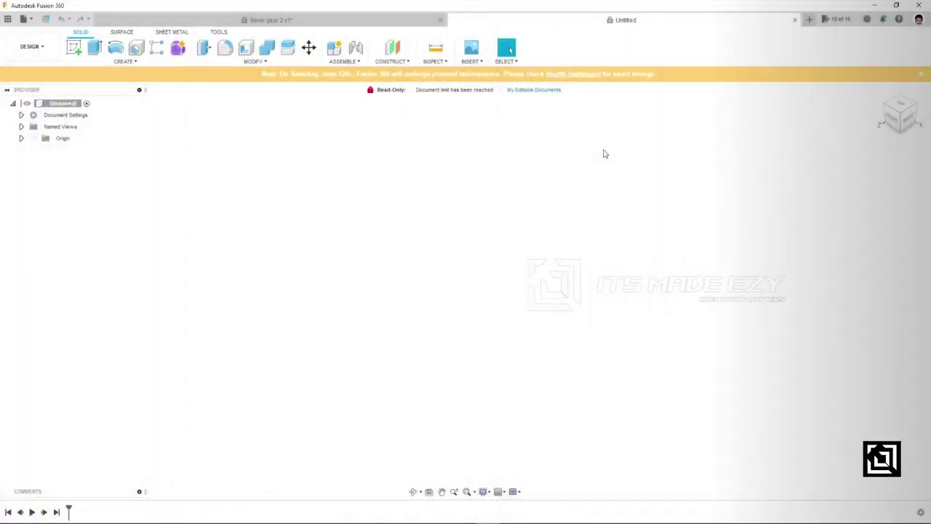
# Start a new sketch in the empty design so the origin planes appear
pyautogui.click(74, 48)
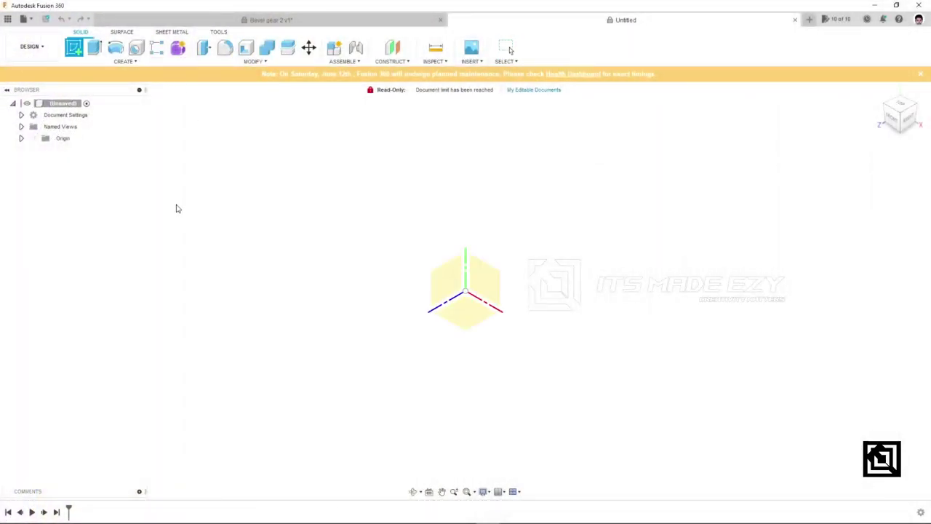
# On the front plane, draw a Ø60 circle centred at the origin
pyautogui.click(474, 306)
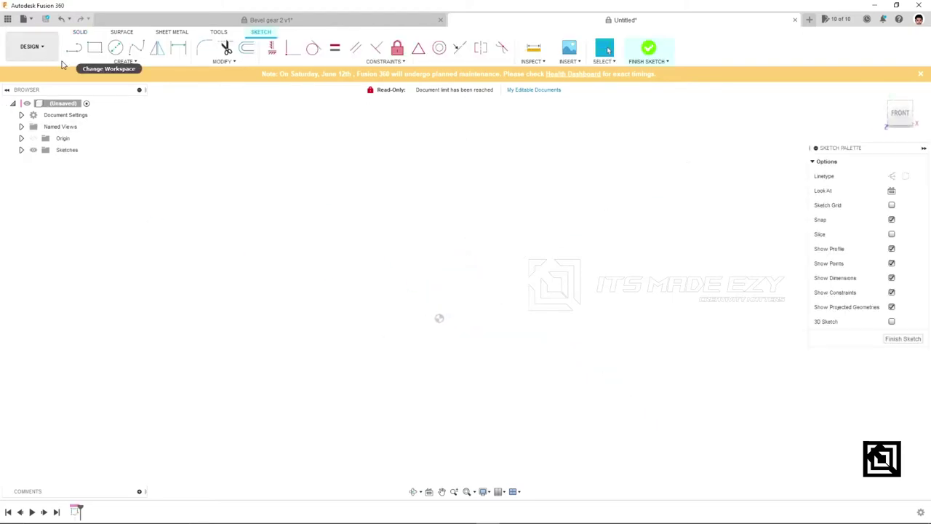
pyautogui.click(115, 48)
pyautogui.click(439, 318)
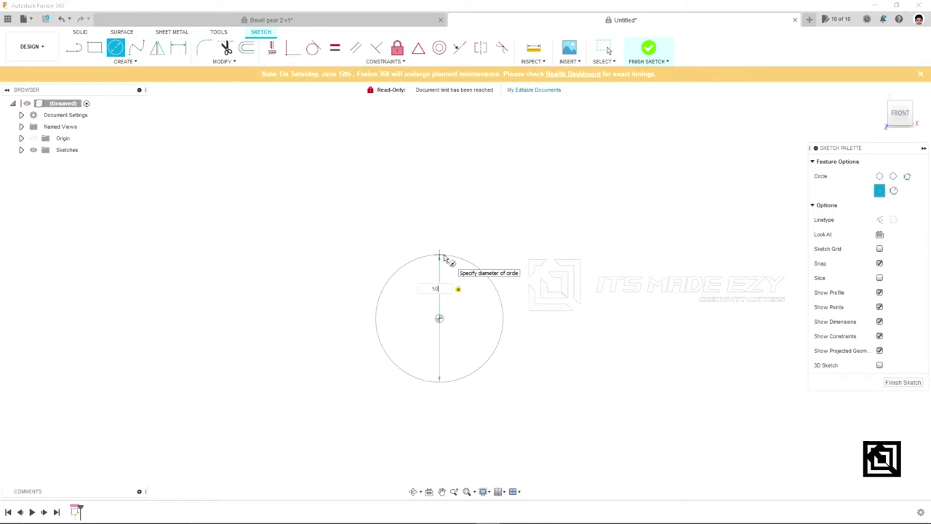
pyautogui.press('BackSpace')
pyautogui.press('Return')
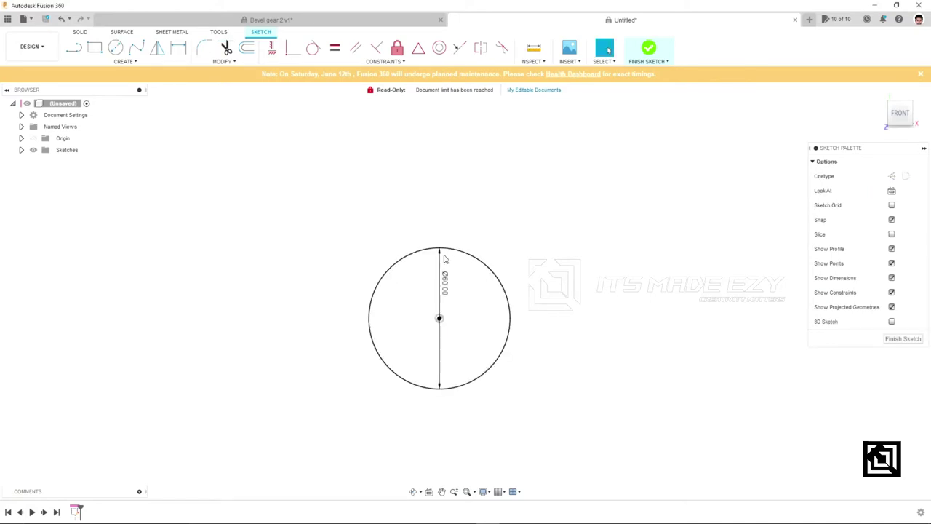
# Add concentric Ø50 and Ø40 circles at the origin
pyautogui.click(116, 47)
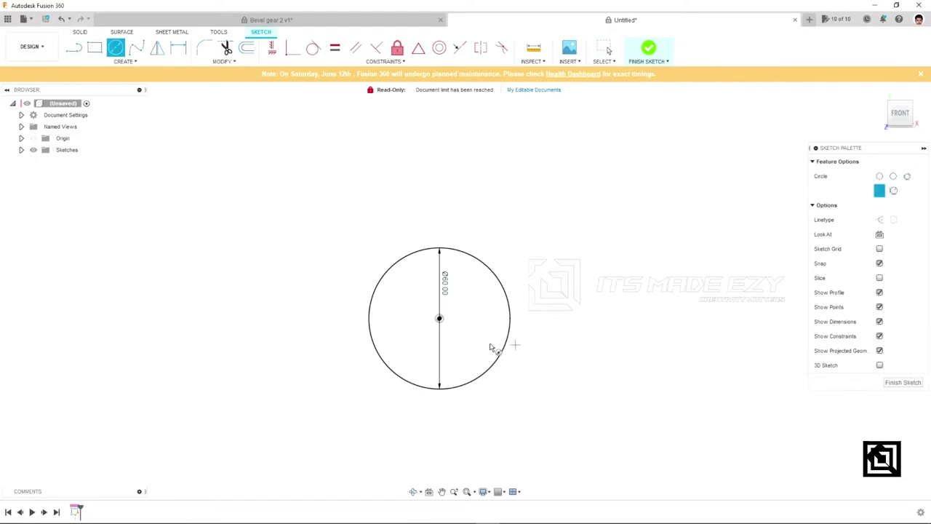
pyautogui.click(438, 318)
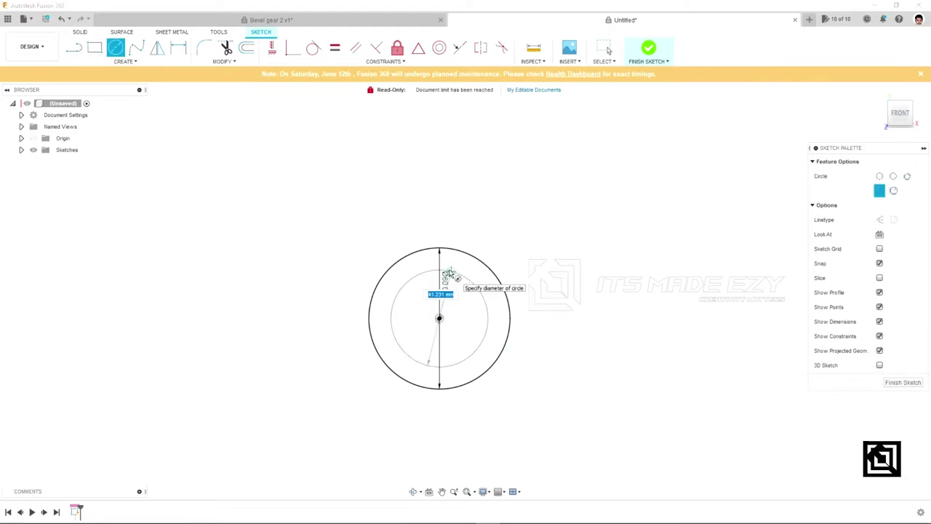
pyautogui.write('0')
pyautogui.press('Return')
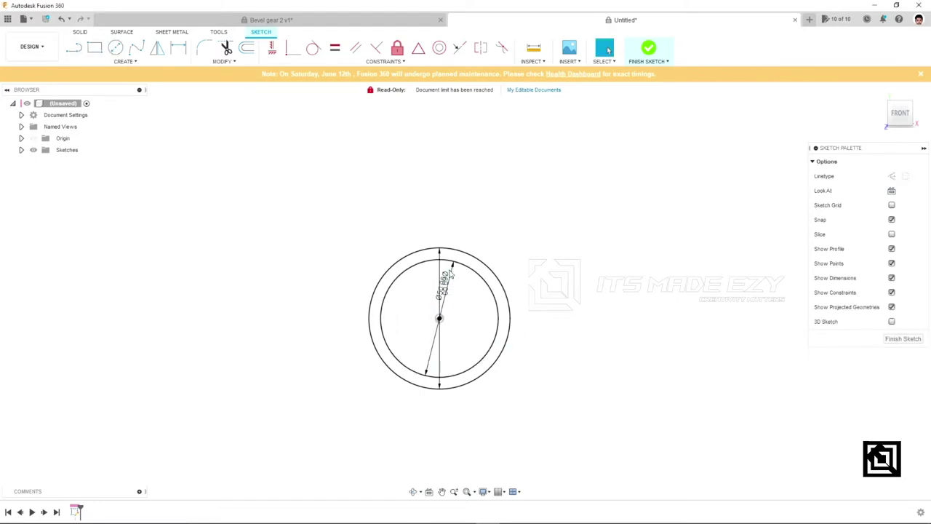
pyautogui.click(116, 47)
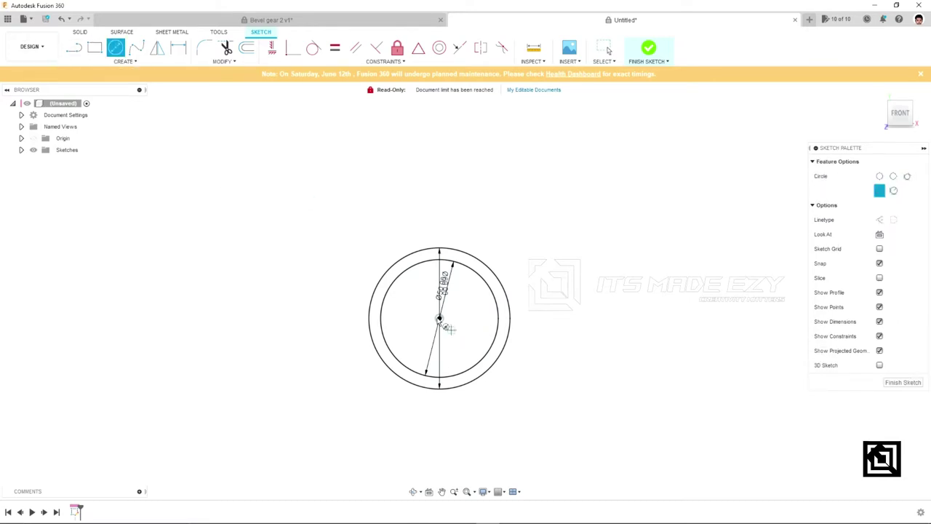
pyautogui.click(439, 318)
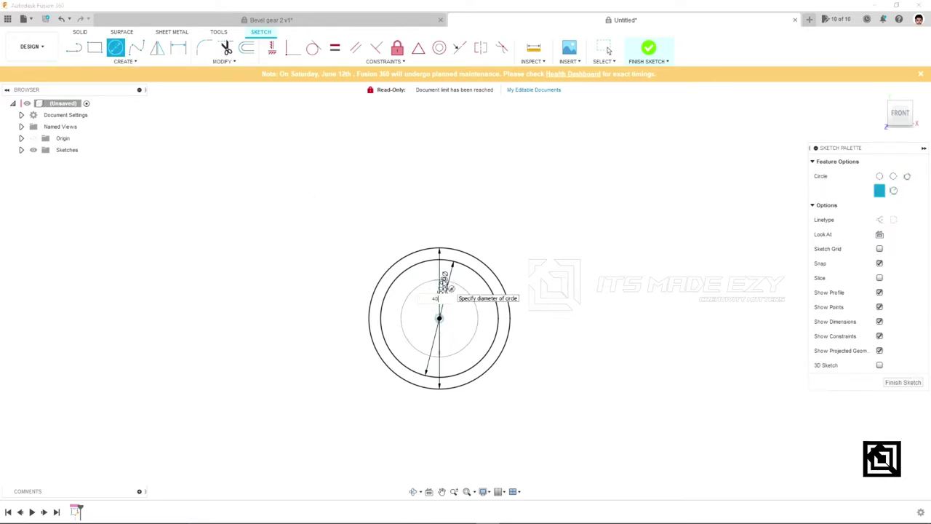
pyautogui.write('0')
pyautogui.press('Return')
pyautogui.scroll(2, 449, 300)
pyautogui.scroll(2, 449, 300)
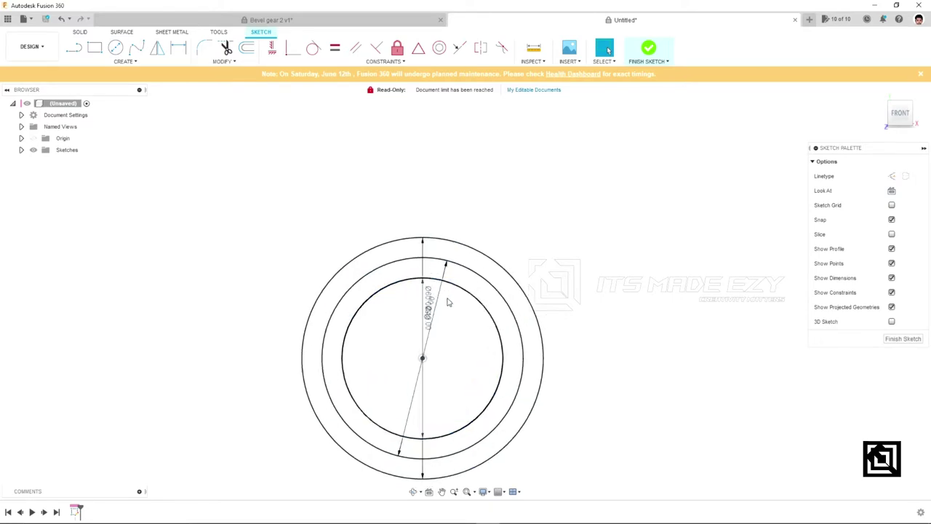
pyautogui.click(74, 48)
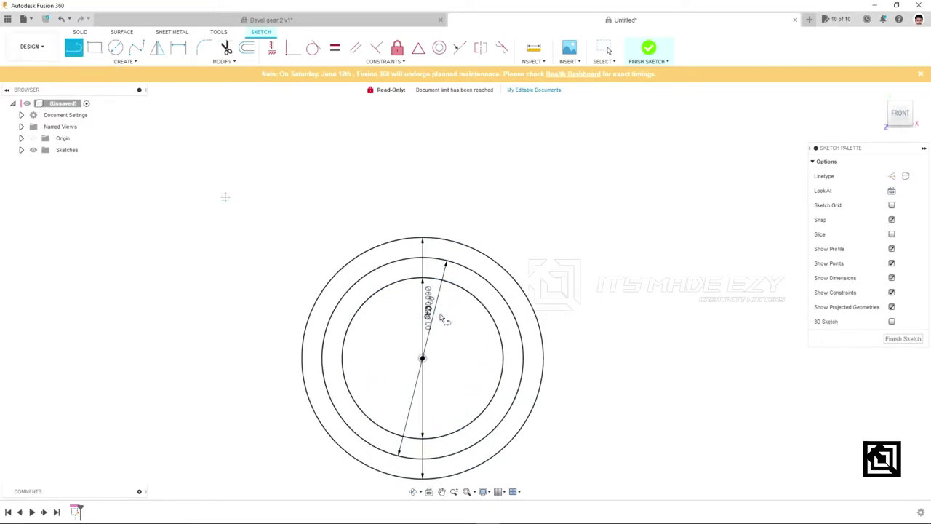
# Draw two slanted radial lines from the circles' centre out past the outer circle
pyautogui.press('Escape')
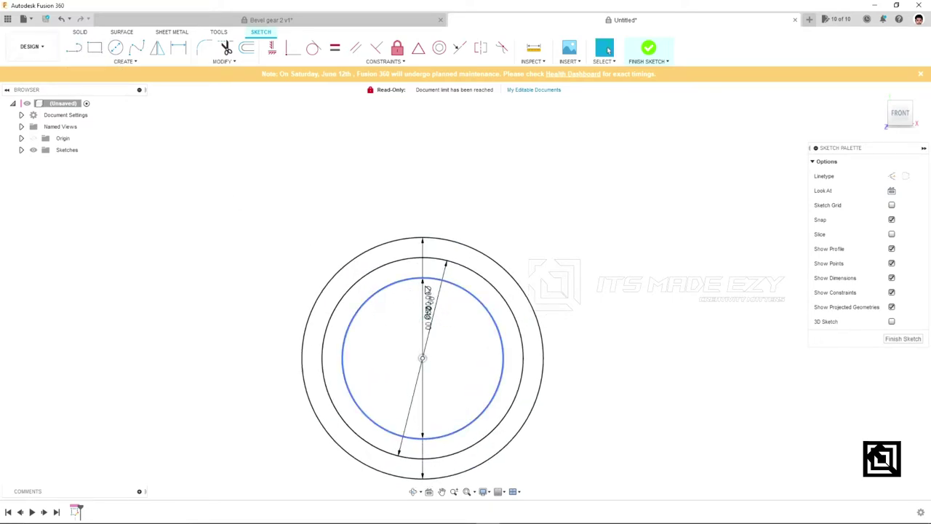
pyautogui.scroll(2, 427, 289)
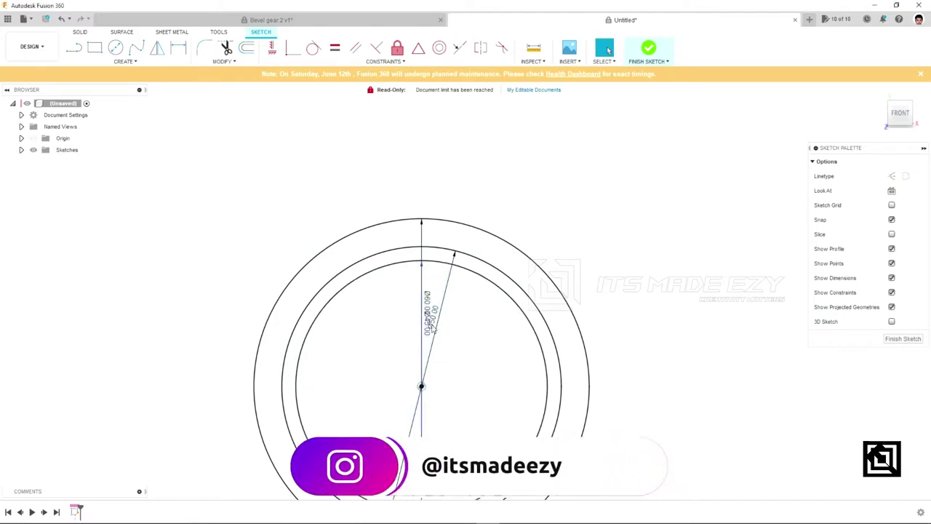
pyautogui.scroll(1, 414, 245)
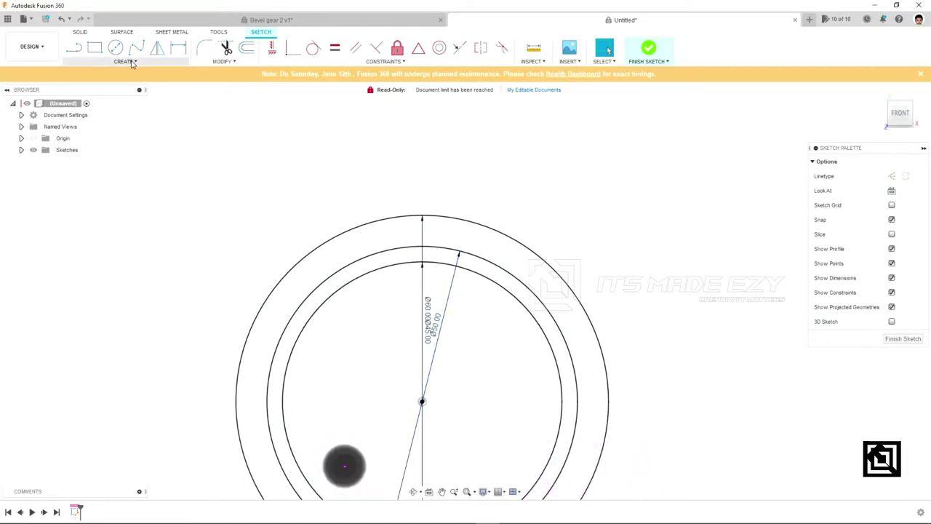
pyautogui.click(75, 48)
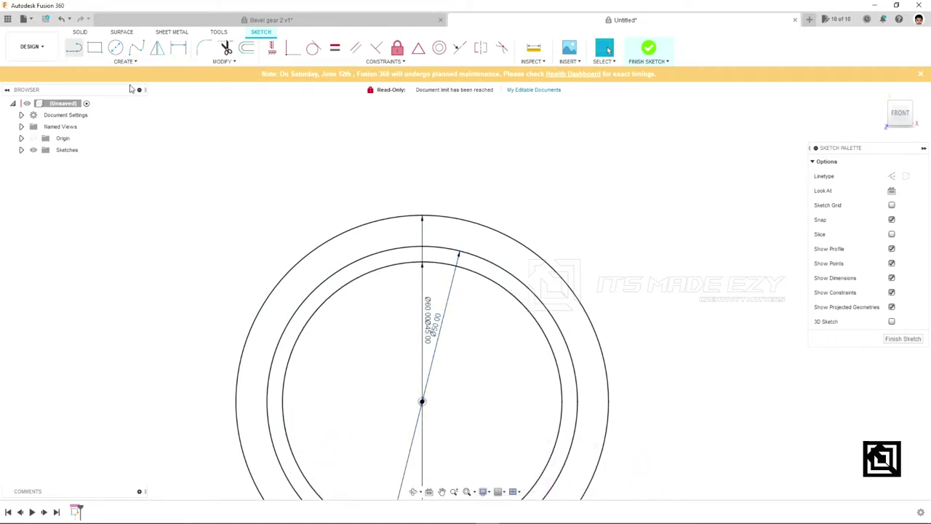
pyautogui.click(422, 401)
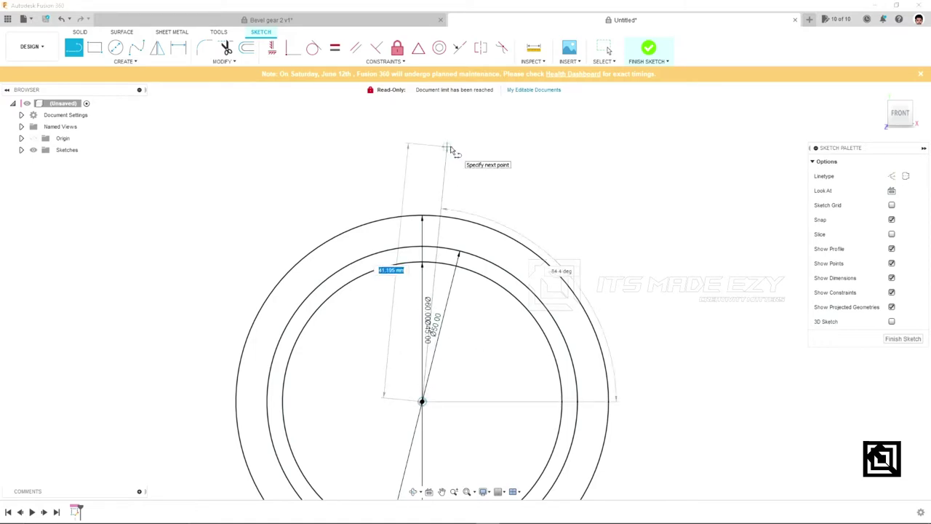
pyautogui.click(447, 148)
pyautogui.press('Escape')
pyautogui.click(422, 402)
pyautogui.click(484, 159)
pyautogui.press('Escape')
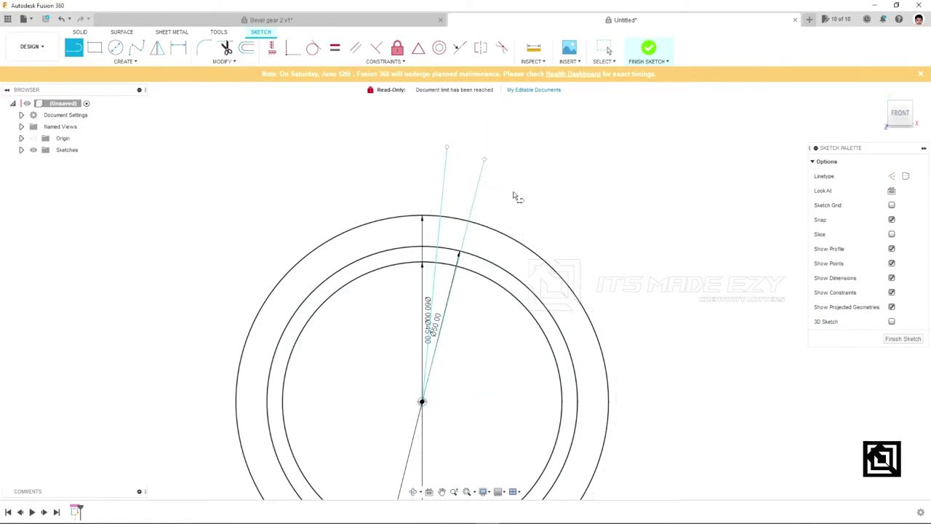
pyautogui.scroll(1, 456, 242)
pyautogui.click(446, 138)
pyautogui.press('Escape')
pyautogui.moveTo(446, 138); pyautogui.dragTo(446, 157)
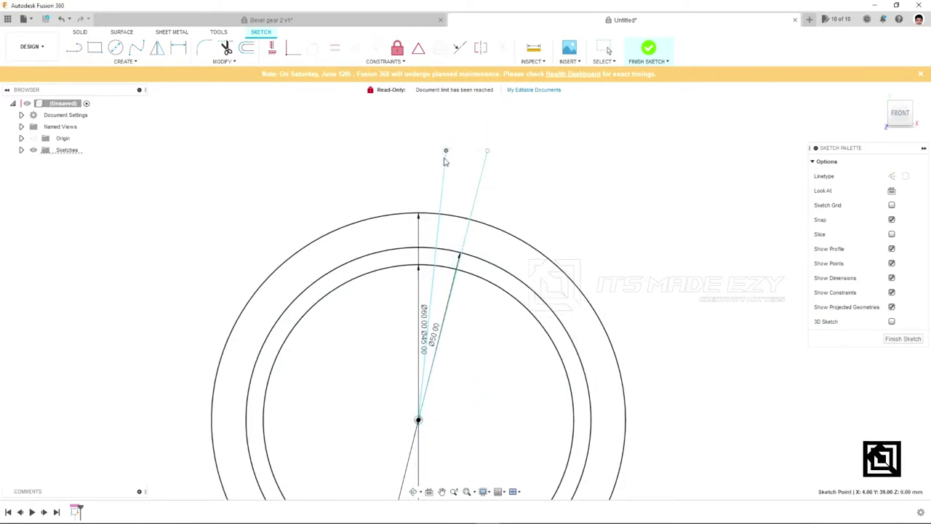
# Draw a vertical line from the centre up past the circles
pyautogui.press('d')
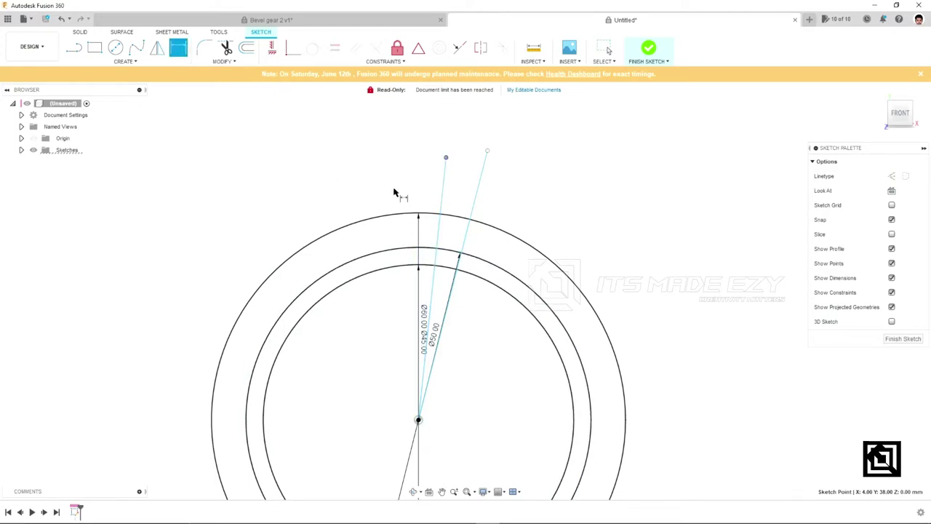
pyautogui.press('l')
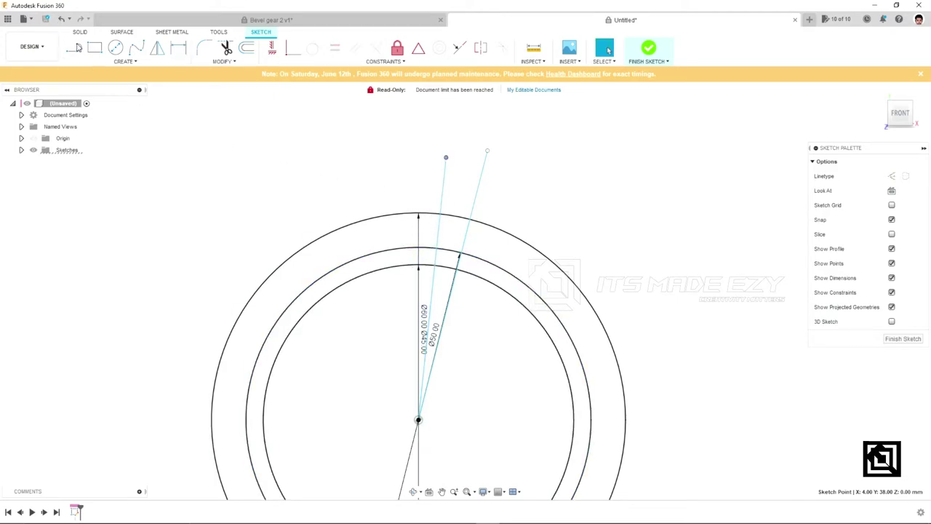
pyautogui.click(418, 420)
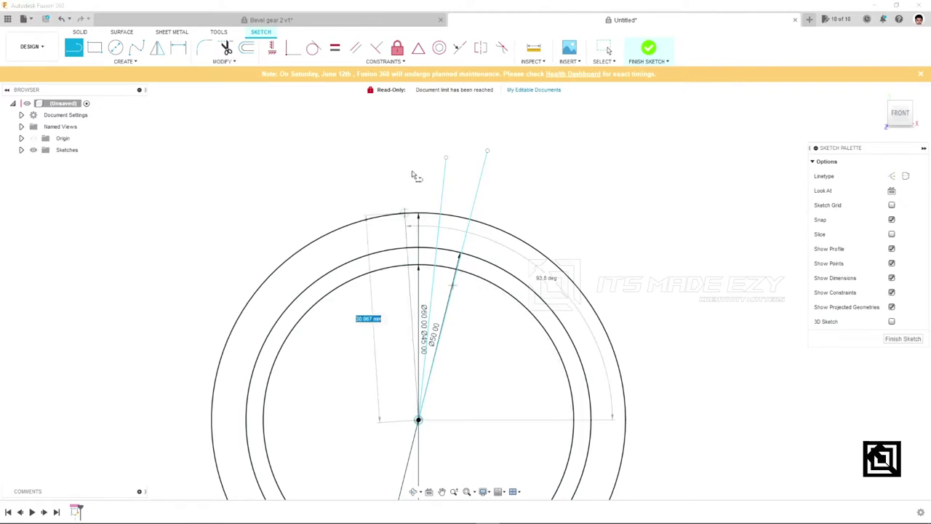
pyautogui.click(418, 157)
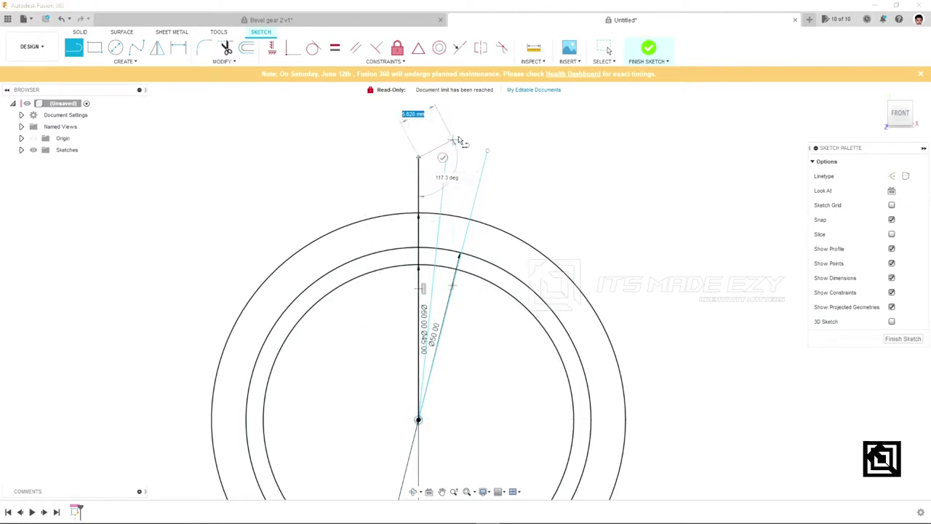
# Dimension the vertical and two slanted lines 5° apart from each other
pyautogui.click(178, 47)
pyautogui.click(418, 193)
pyautogui.click(443, 182)
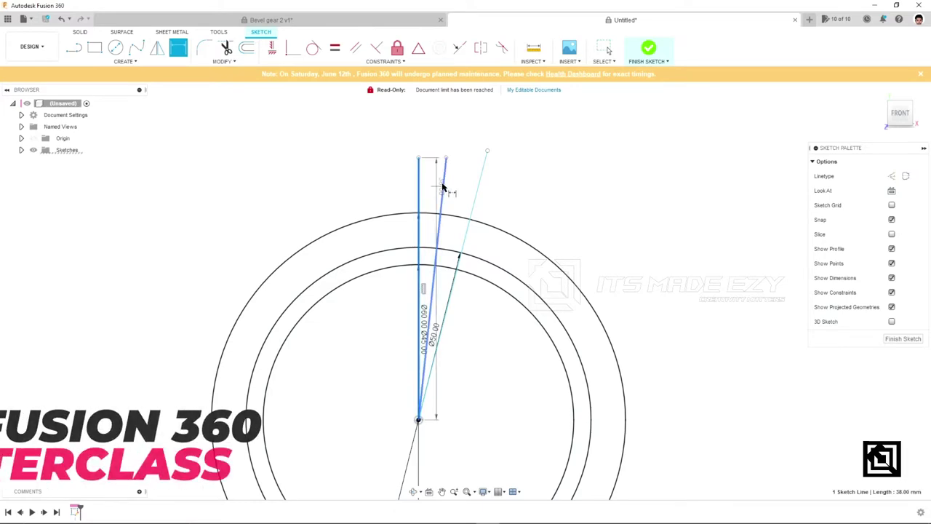
pyautogui.click(431, 141)
pyautogui.write('5')
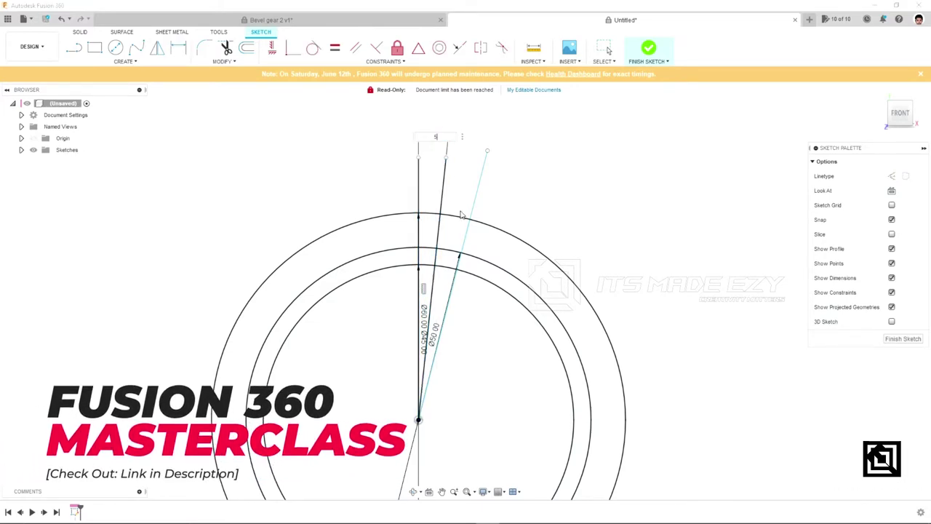
pyautogui.press('Return')
pyautogui.click(440, 186)
pyautogui.click(477, 190)
pyautogui.click(473, 127)
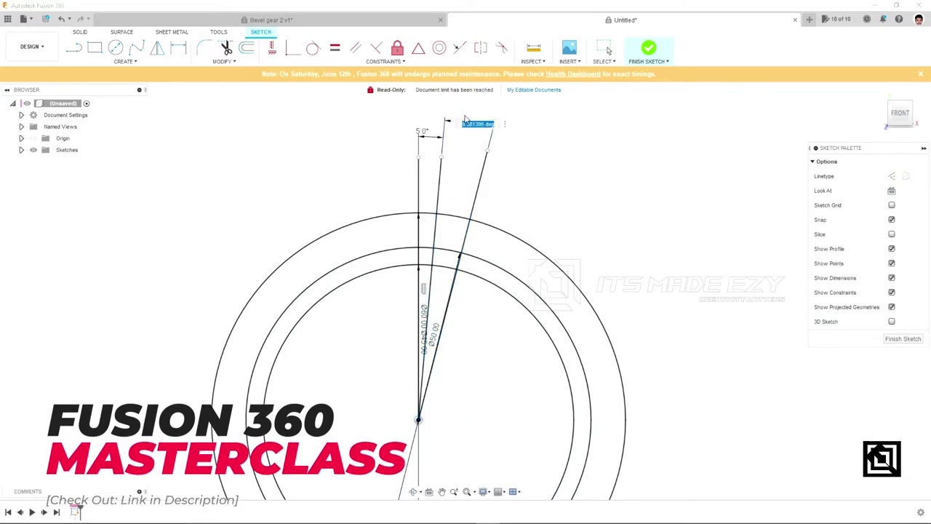
pyautogui.write('5')
pyautogui.press('Return')
pyautogui.press('l')
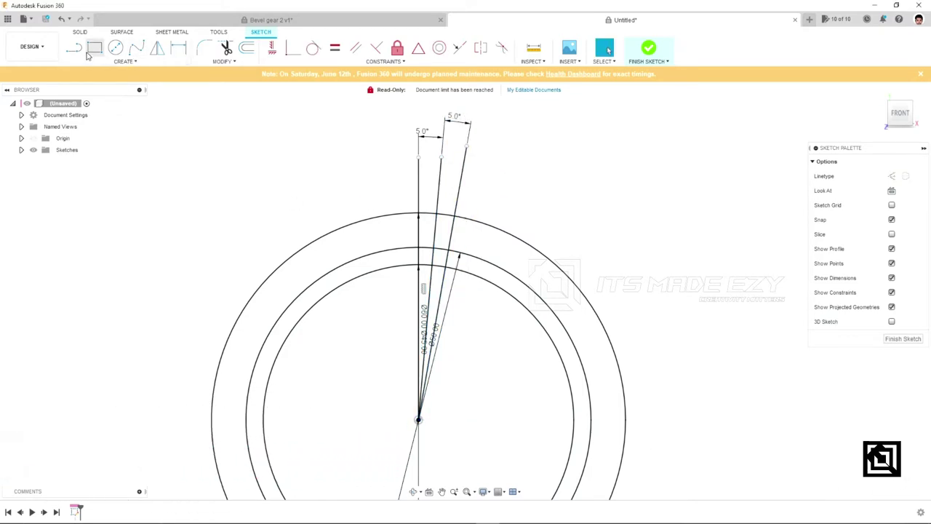
pyautogui.click(124, 61)
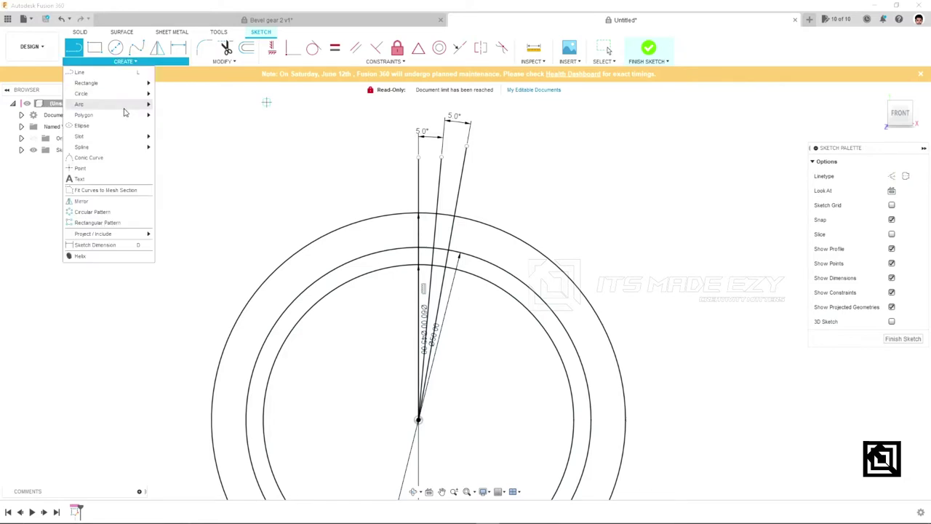
pyautogui.moveTo(109, 104)
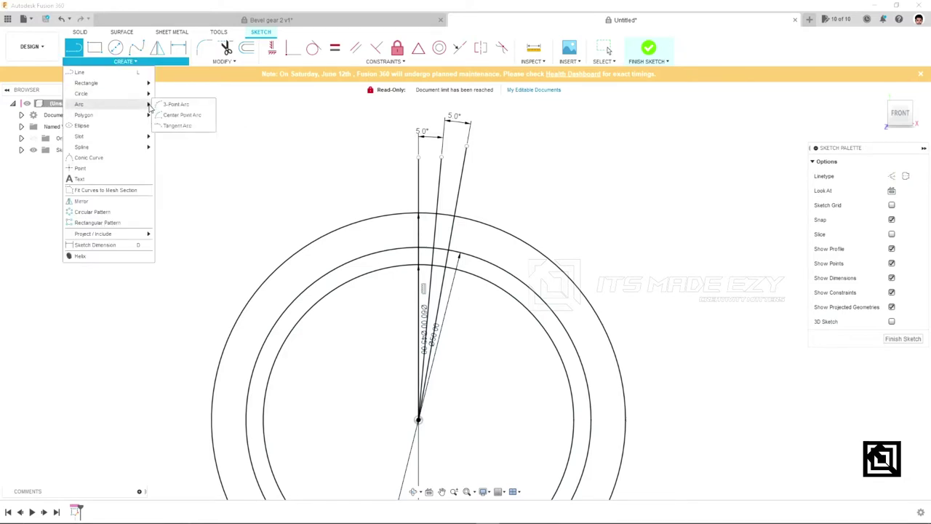
# Draw a three-point arc between the radial lines from the Ø60 circle to the Ø50 circle
pyautogui.click(175, 107)
pyautogui.scroll(2, 435, 268)
pyautogui.scroll(3, 433, 268)
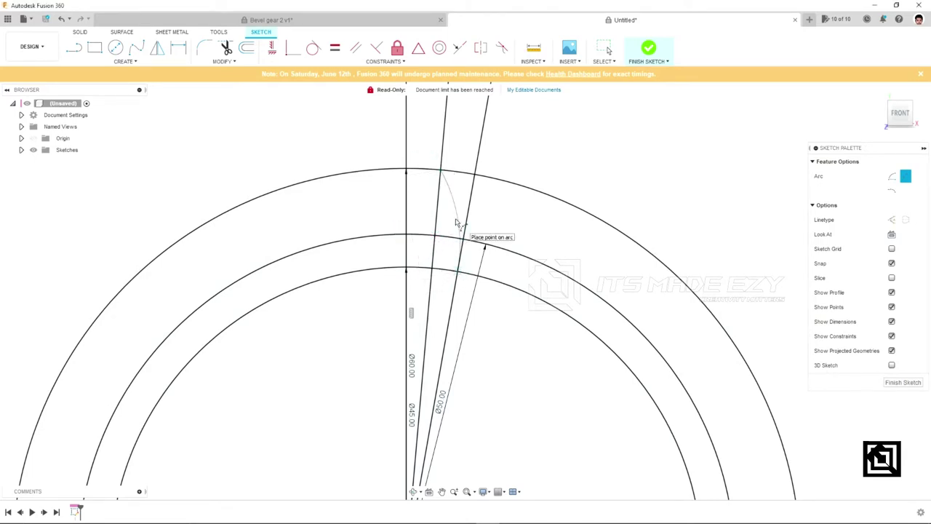
pyautogui.click(457, 222)
pyautogui.scroll(-3, 373, 229)
pyautogui.scroll(3, 373, 229)
pyautogui.scroll(2, 372, 229)
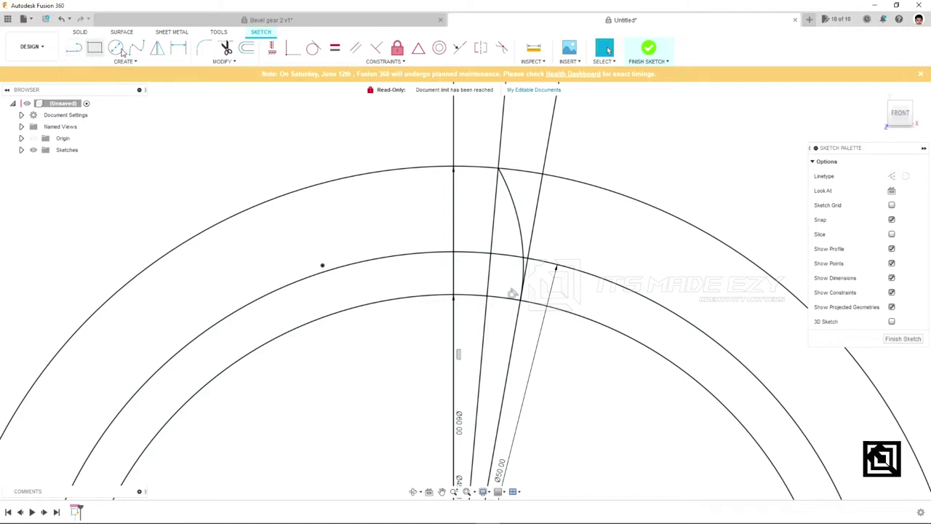
pyautogui.click(226, 48)
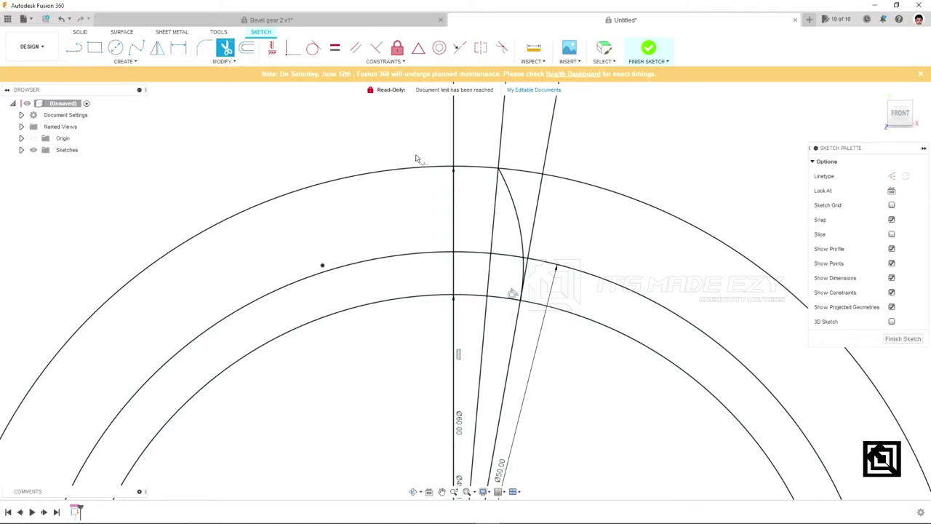
# Trim the leftover arc piece, then draw a slanted flank line and a vertical reference line
pyautogui.click(512, 205)
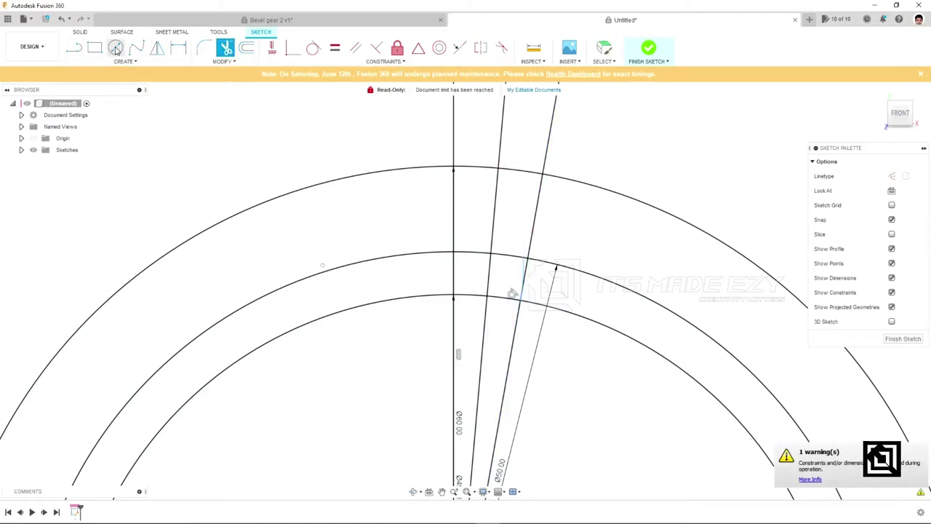
pyautogui.click(72, 51)
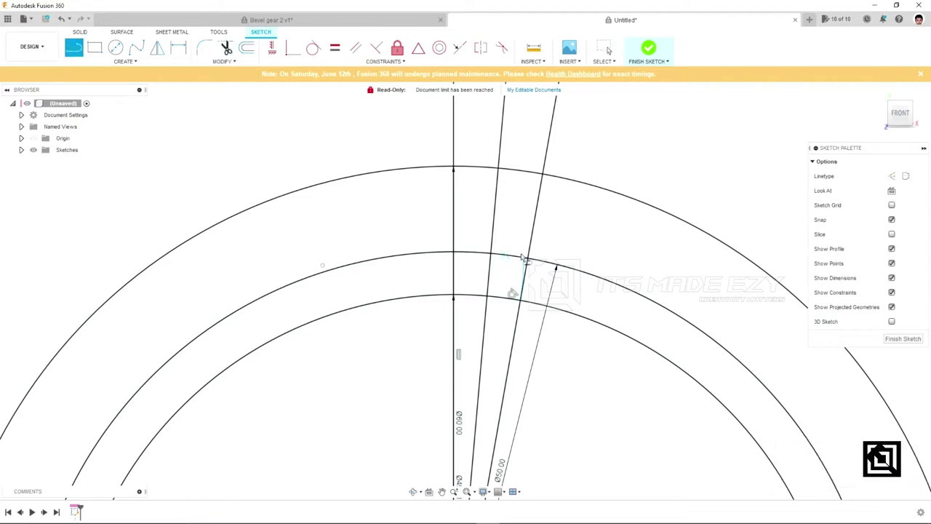
pyautogui.click(524, 259)
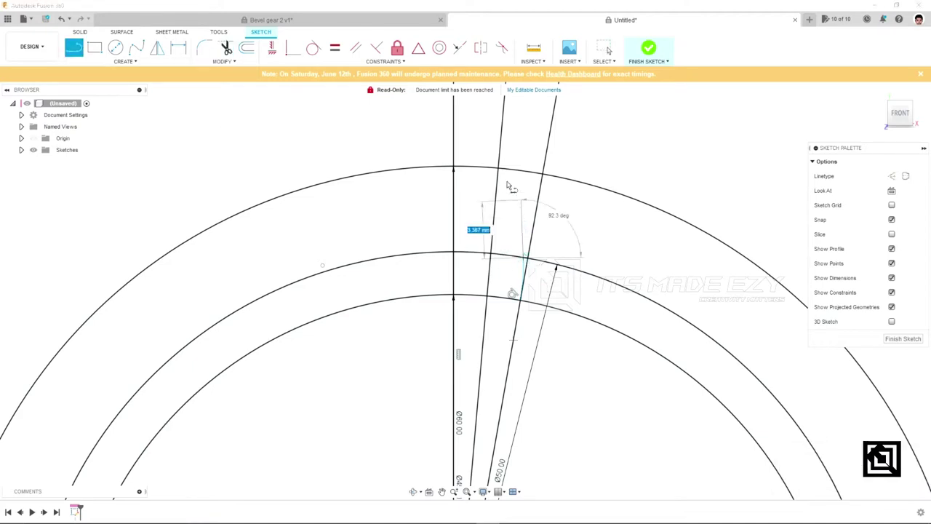
pyautogui.click(498, 169)
pyautogui.press('Escape')
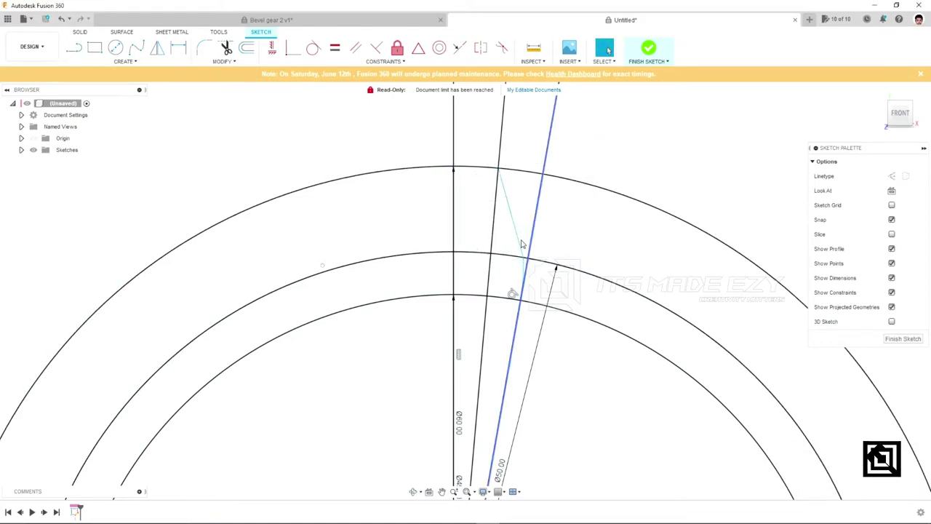
pyautogui.click(73, 48)
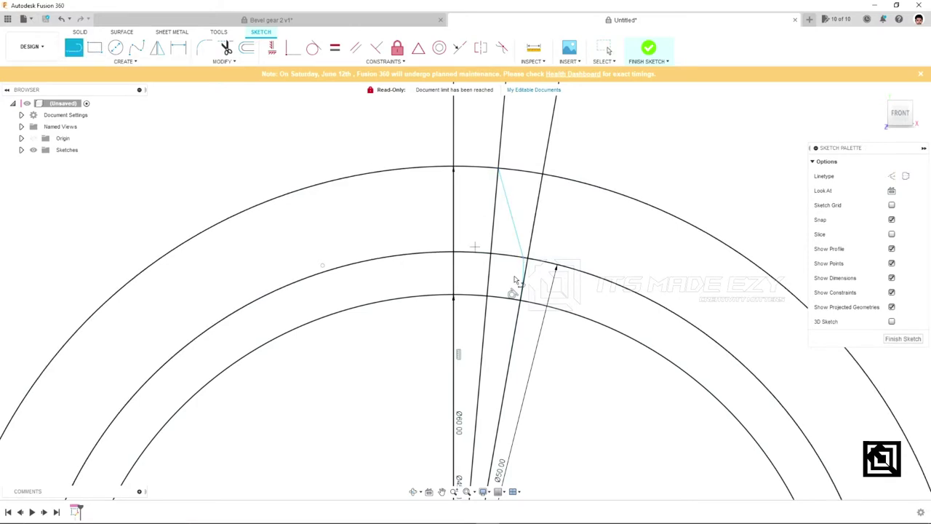
pyautogui.click(523, 258)
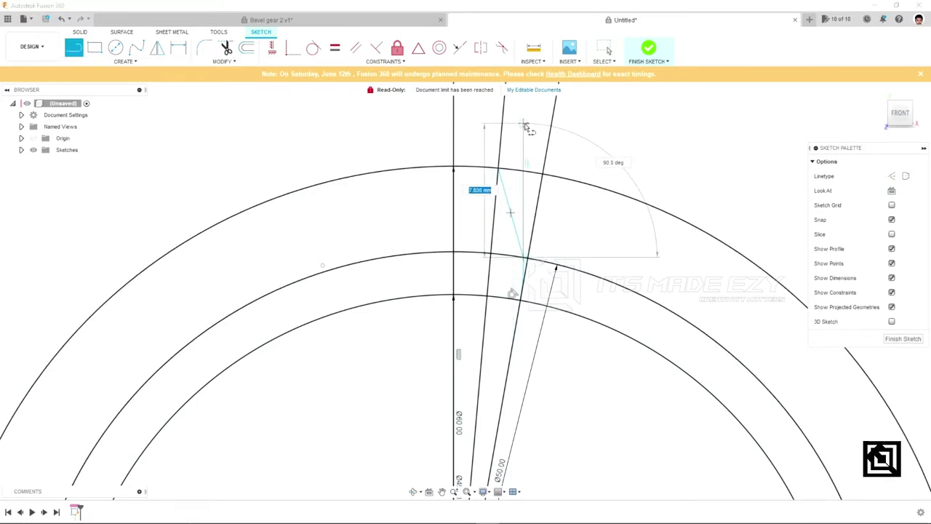
pyautogui.click(524, 123)
pyautogui.press('Escape')
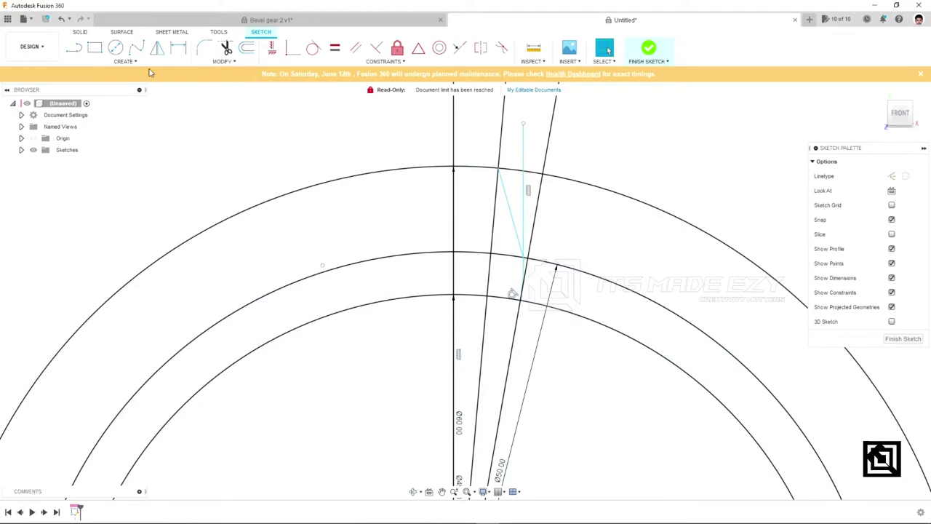
# Dimension the angle between the flank and vertical lines, plus a line length
pyautogui.click(178, 48)
pyautogui.click(511, 214)
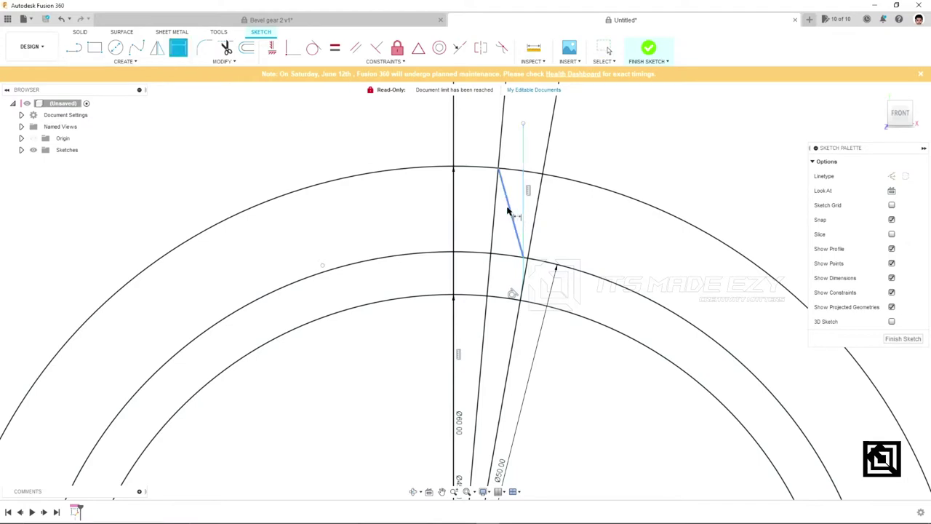
pyautogui.click(524, 161)
pyautogui.click(517, 150)
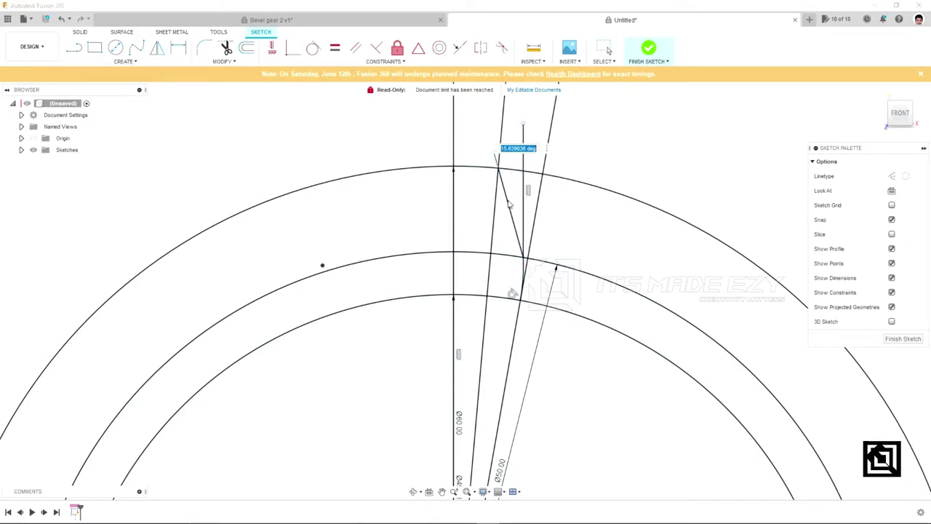
pyautogui.press('Return')
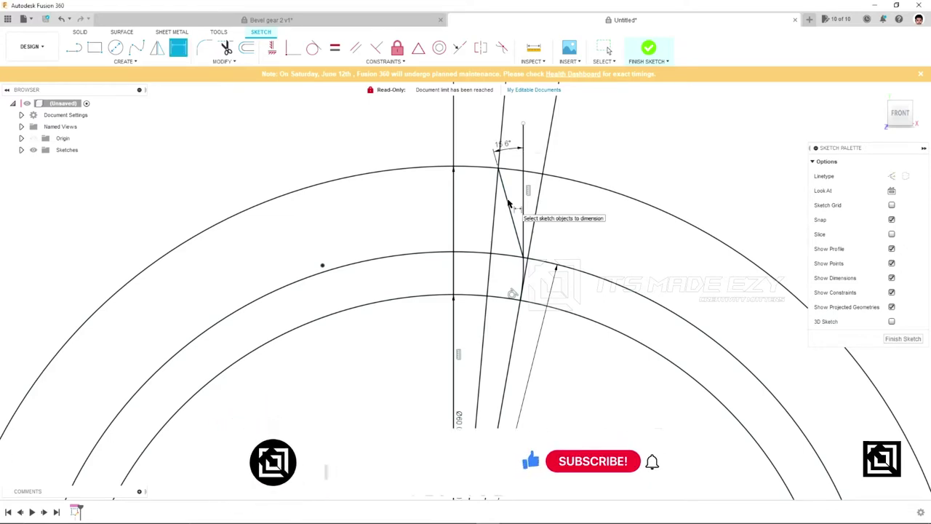
pyautogui.click(496, 151)
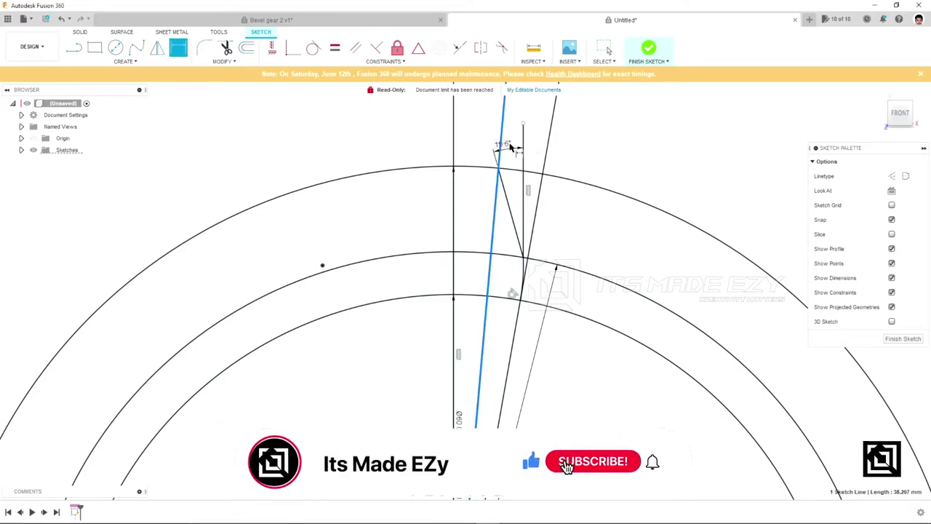
pyautogui.click(509, 145)
pyautogui.press('Return')
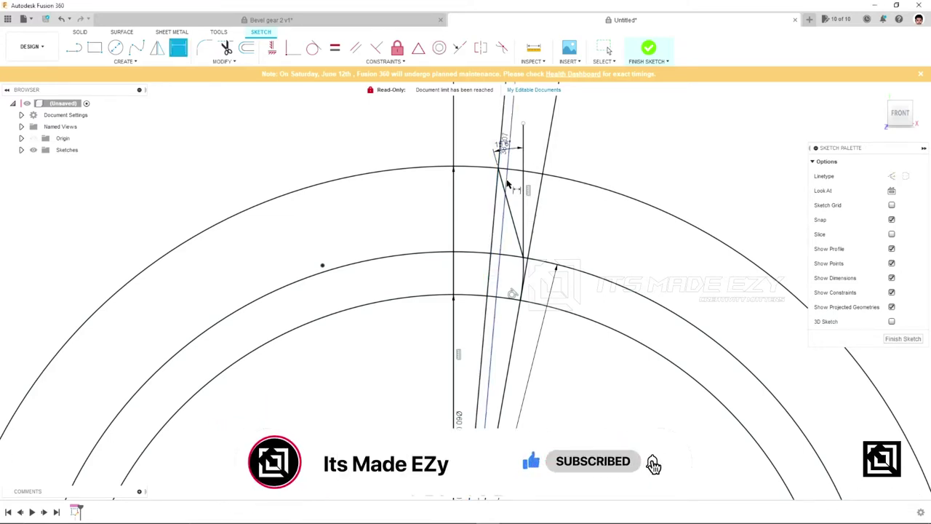
pyautogui.press('Escape')
pyautogui.press('Escape')
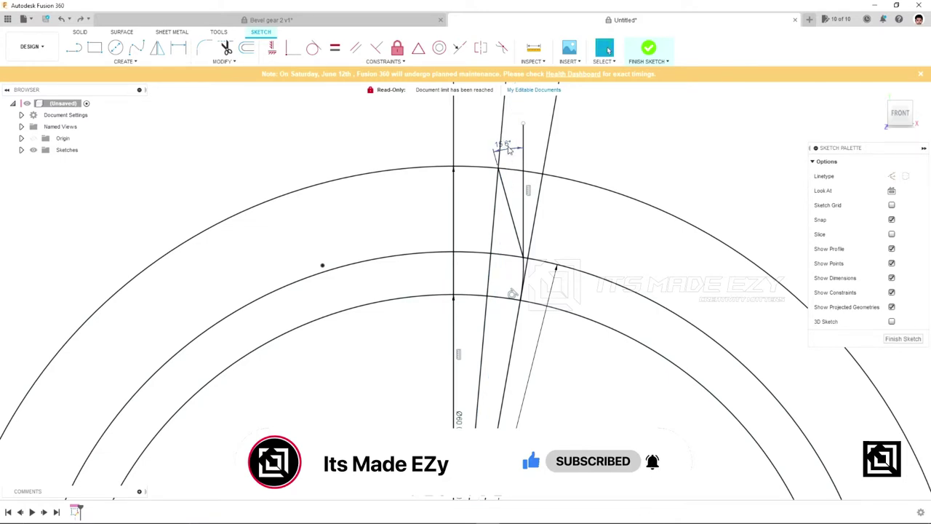
# Delete the blocking coincident constraint and set the flank angle to 20°
pyautogui.doubleClick(508, 148)
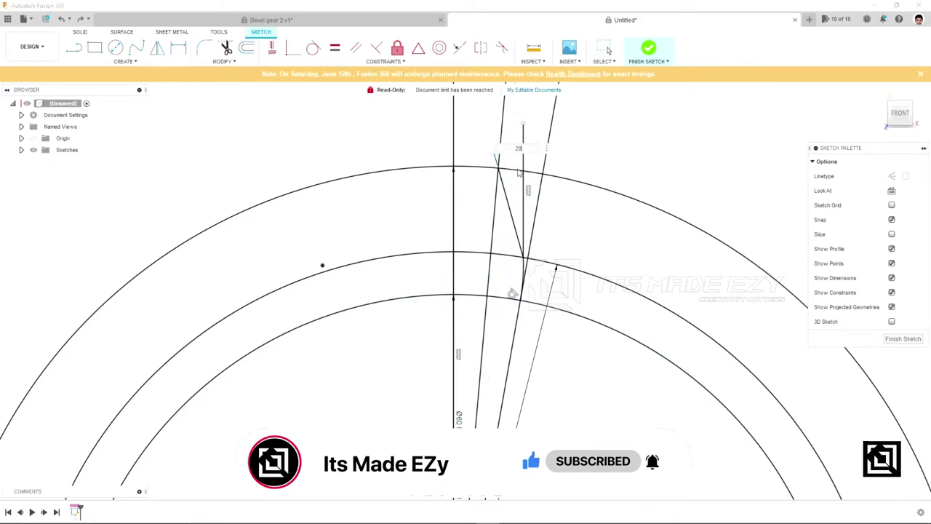
pyautogui.press('Return')
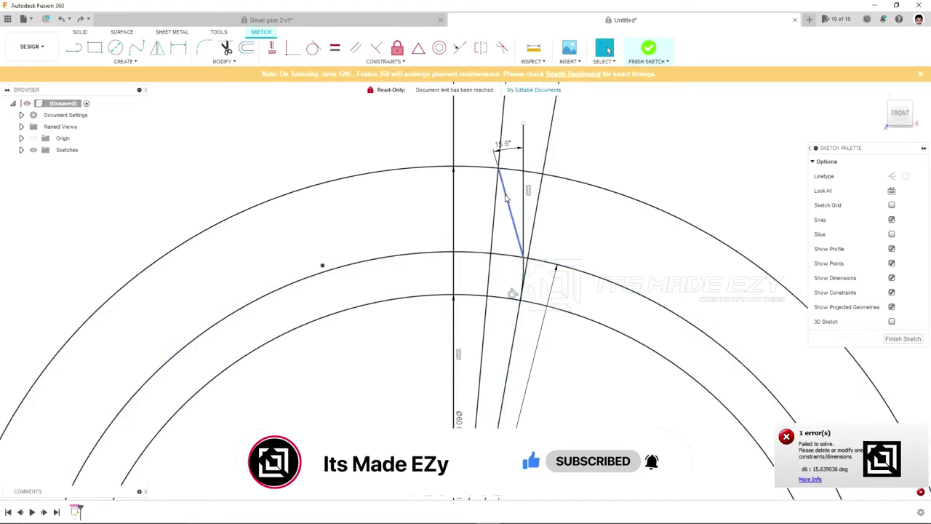
pyautogui.click(515, 223)
pyautogui.click(491, 178)
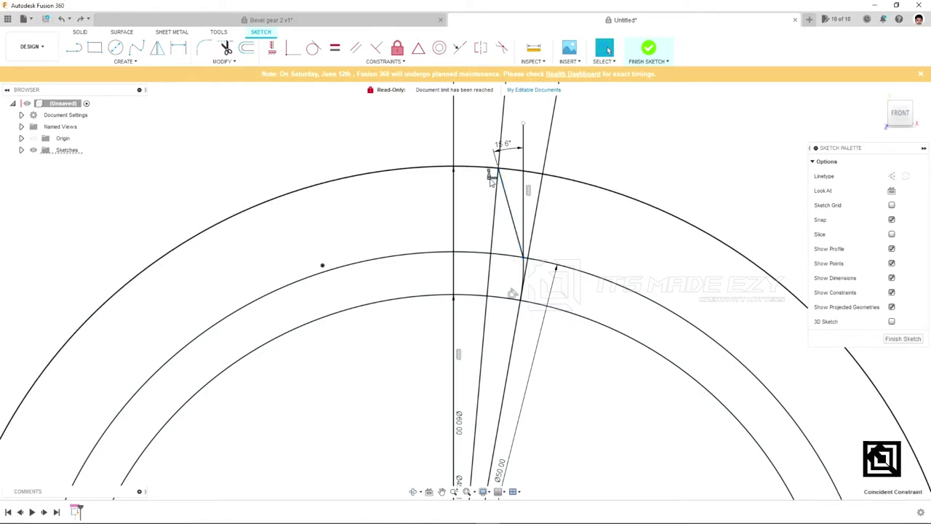
pyautogui.rightClick(491, 178)
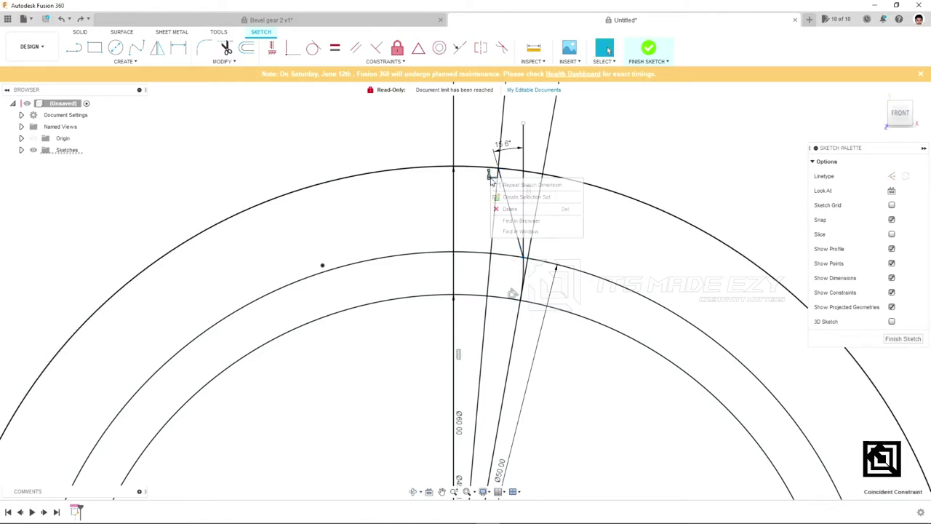
pyautogui.click(502, 211)
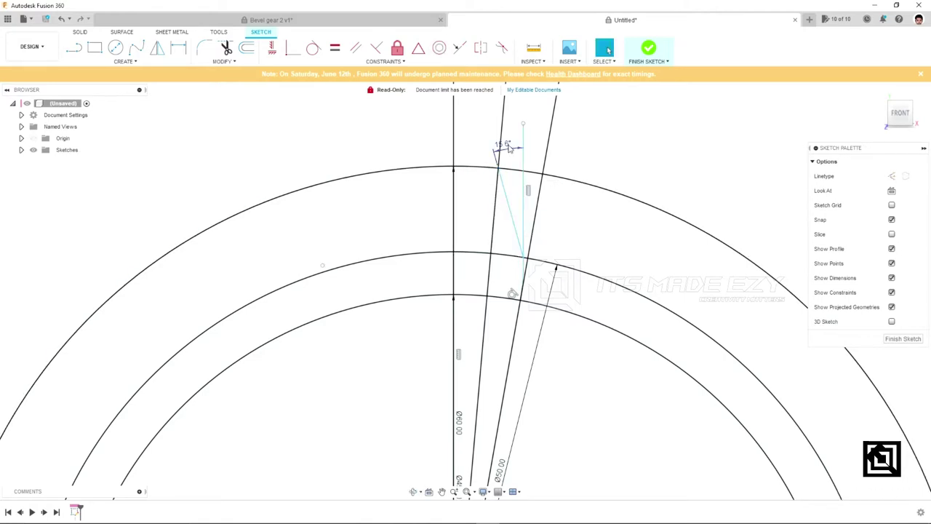
pyautogui.doubleClick(509, 147)
pyautogui.write('20')
pyautogui.press('Return')
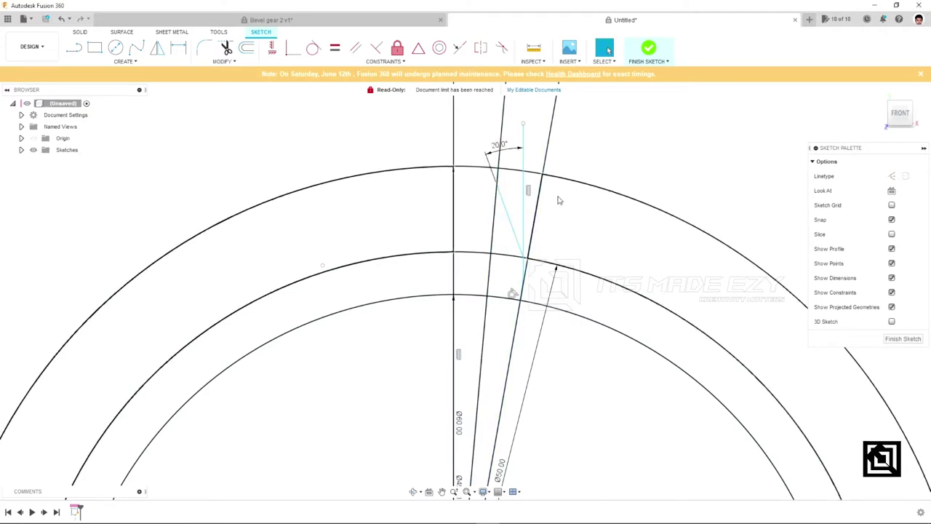
pyautogui.scroll(3, 494, 183)
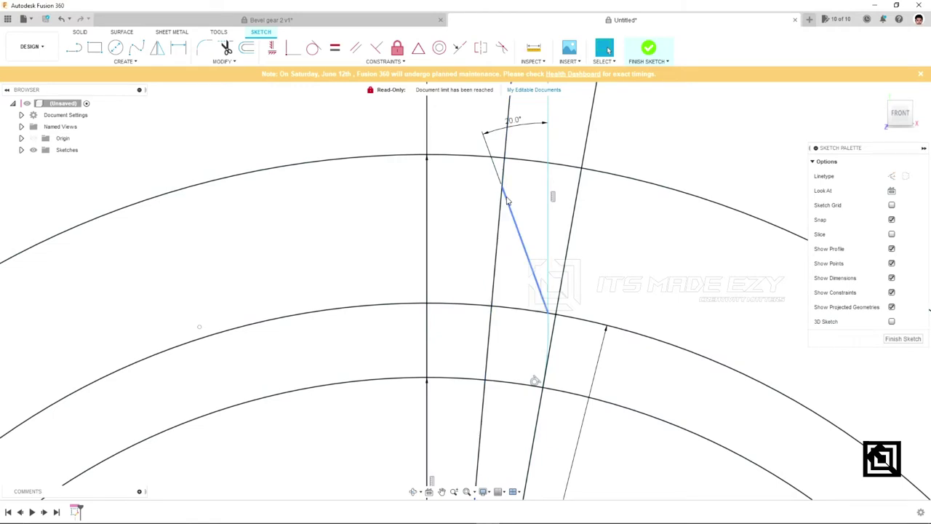
pyautogui.click(508, 200)
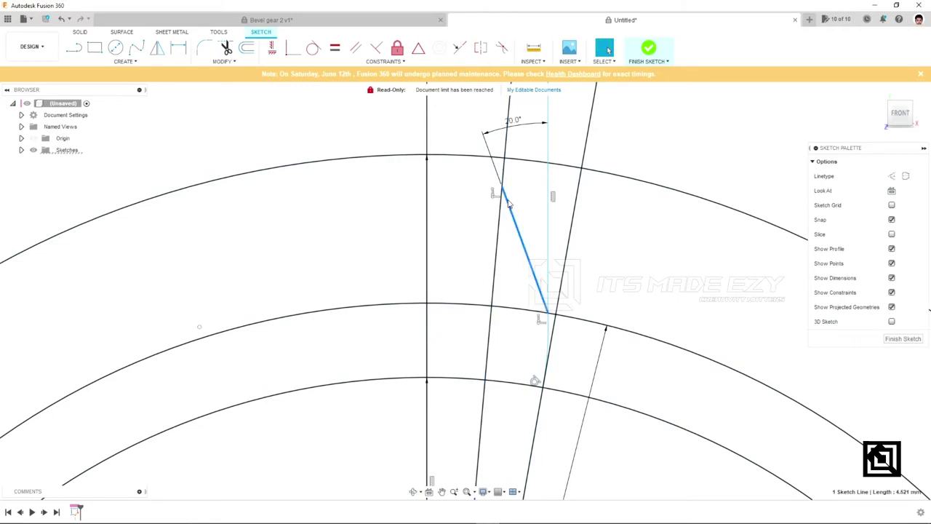
# Replace the angled line with a new flank line from the middle arc, set 20° to vertical
pyautogui.press('Delete')
pyautogui.scroll(-1, 520, 264)
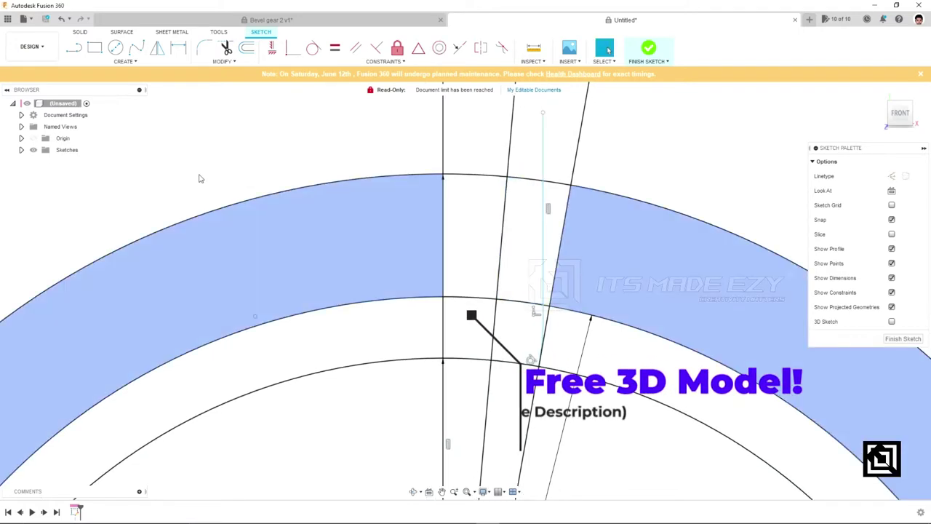
pyautogui.click(73, 48)
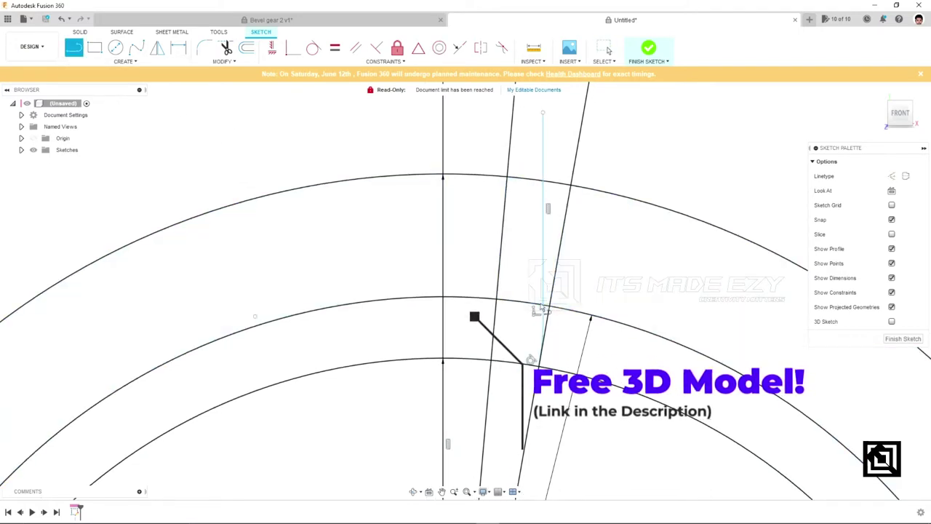
pyautogui.click(536, 307)
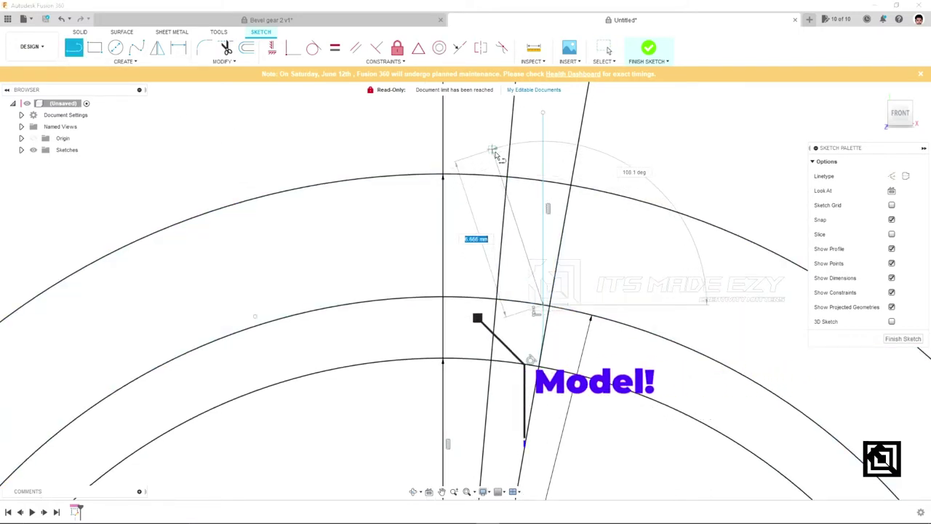
pyautogui.click(517, 144)
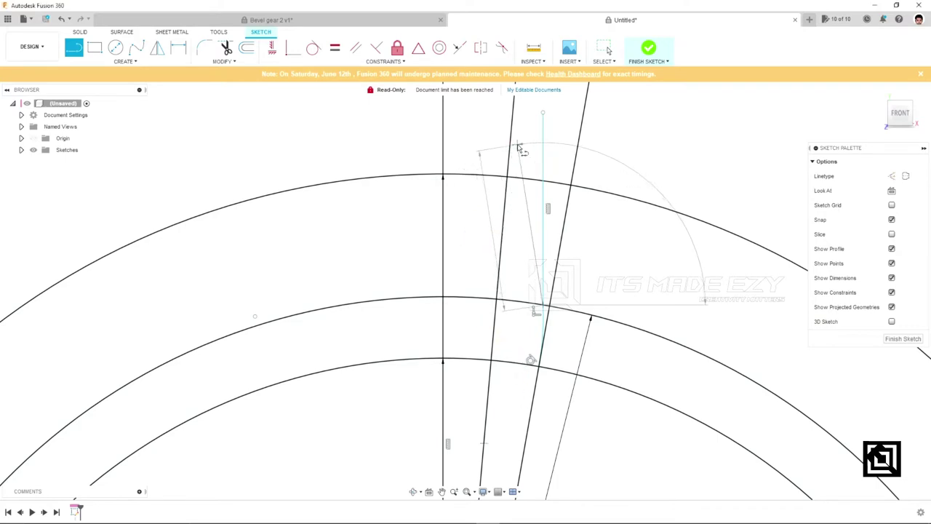
pyautogui.press('Escape')
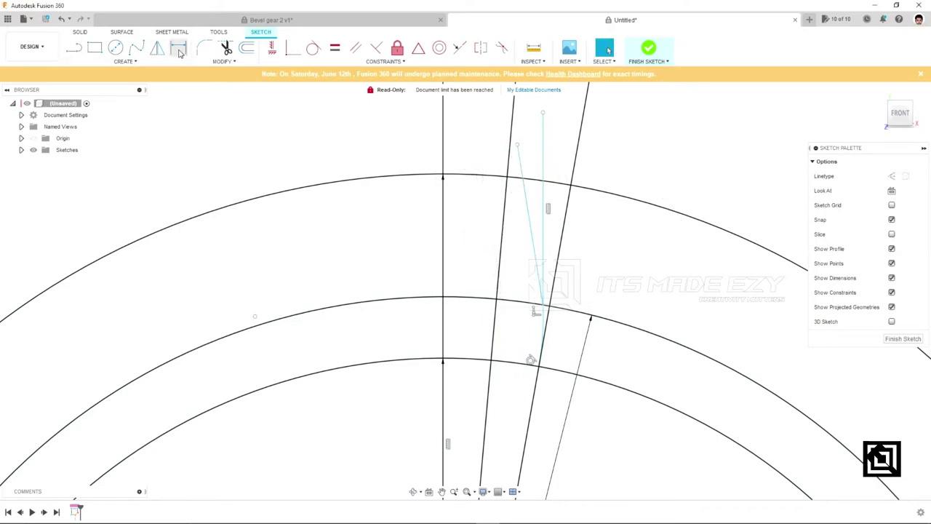
pyautogui.click(178, 48)
pyautogui.click(521, 172)
pyautogui.click(543, 131)
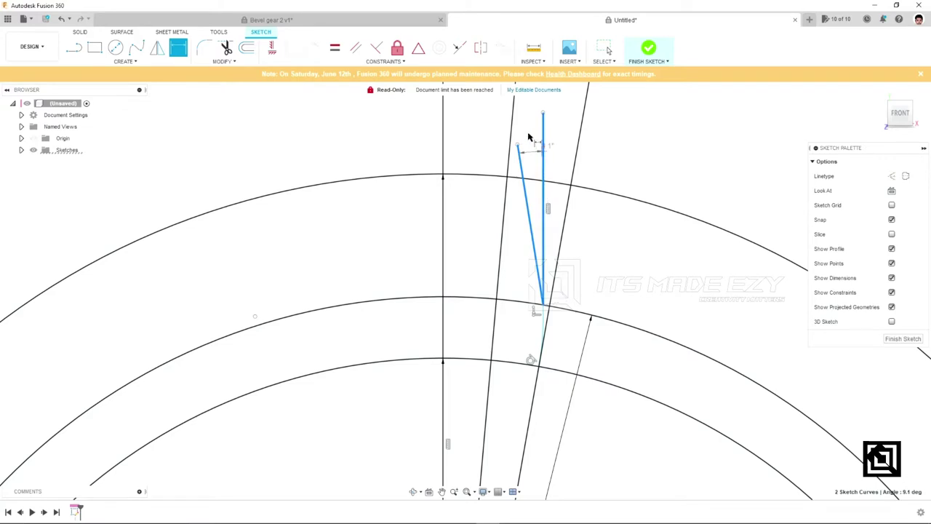
pyautogui.click(529, 131)
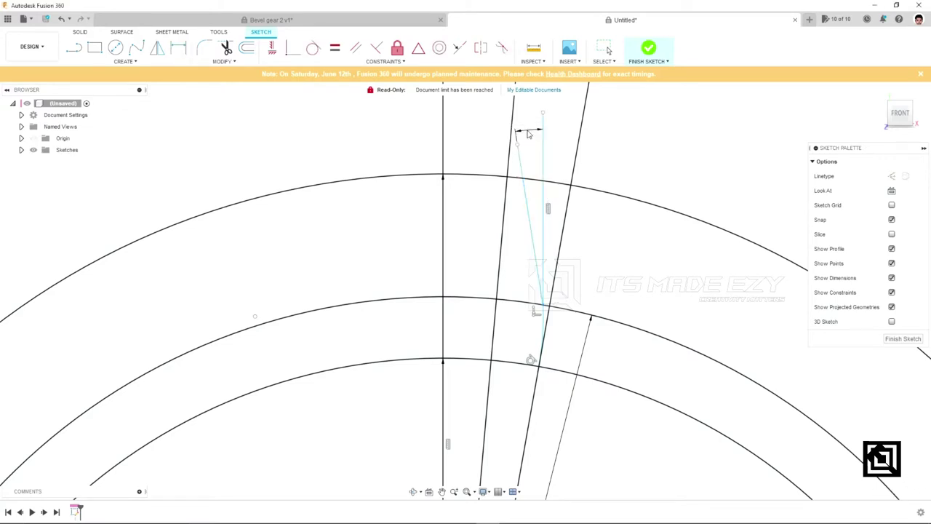
pyautogui.write('20')
pyautogui.press('Return')
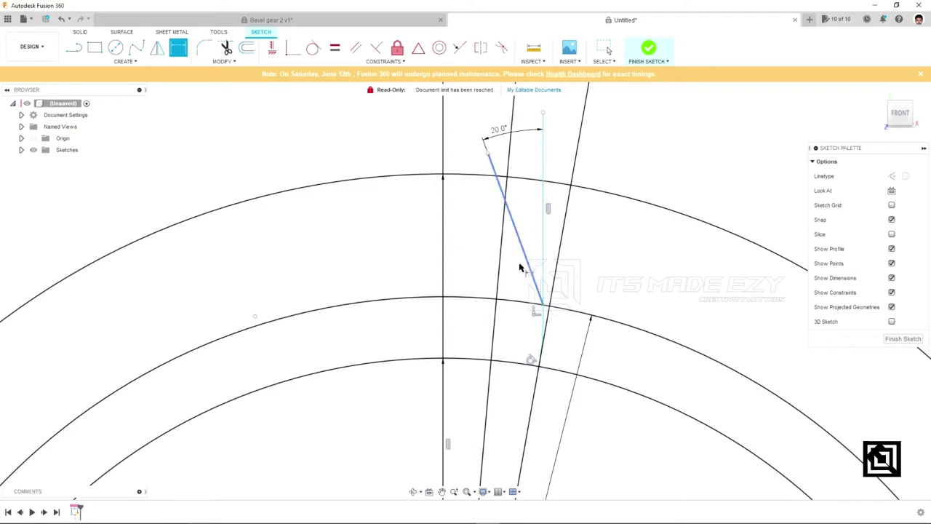
# Make the 20° flank line tangent to the arc
pyautogui.click(312, 49)
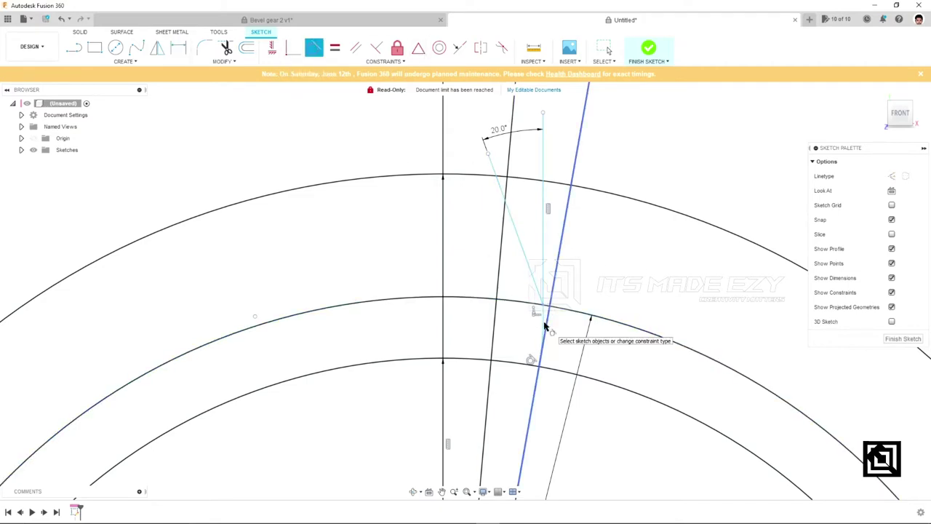
pyautogui.click(540, 307)
pyautogui.click(535, 285)
pyautogui.scroll(-1, 571, 351)
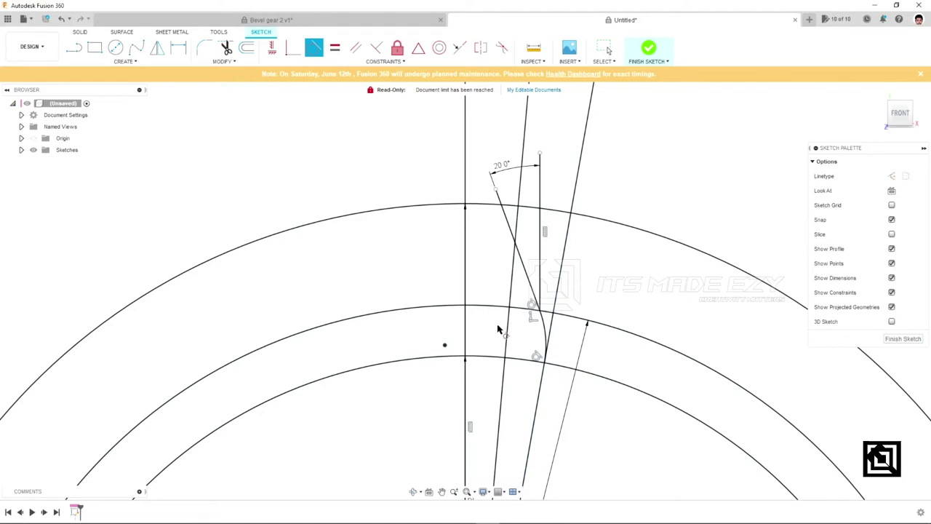
pyautogui.click(274, 51)
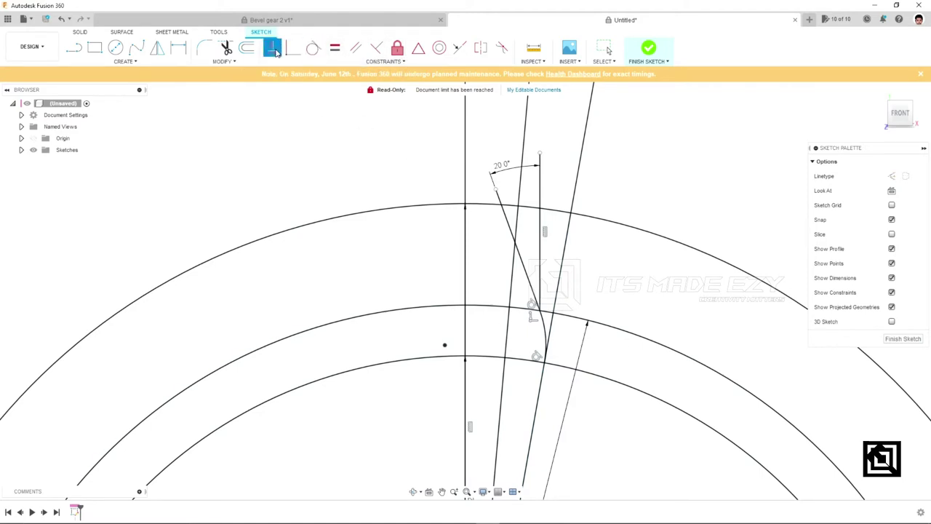
# Trim the surplus slanted-line pieces and the middle arc between the lines
pyautogui.click(226, 48)
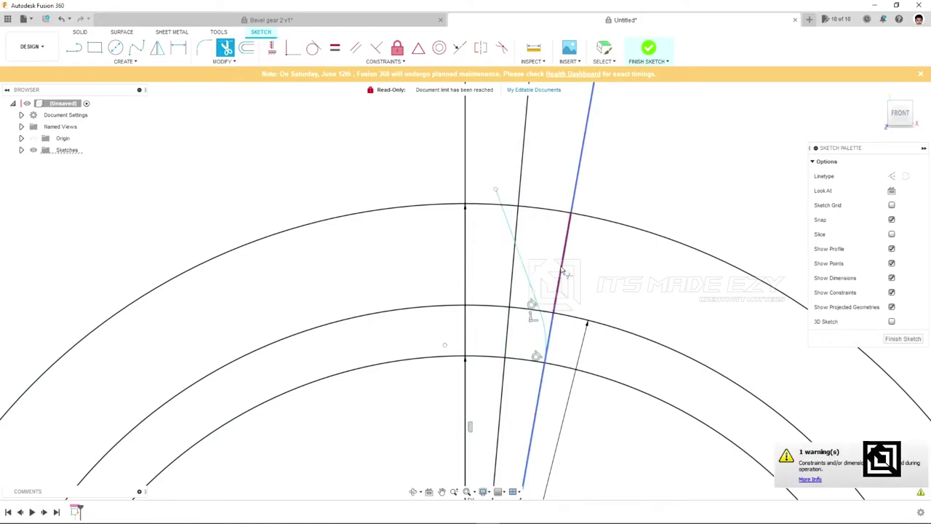
pyautogui.click(574, 198)
pyautogui.hotkey('ctrl', 'z')
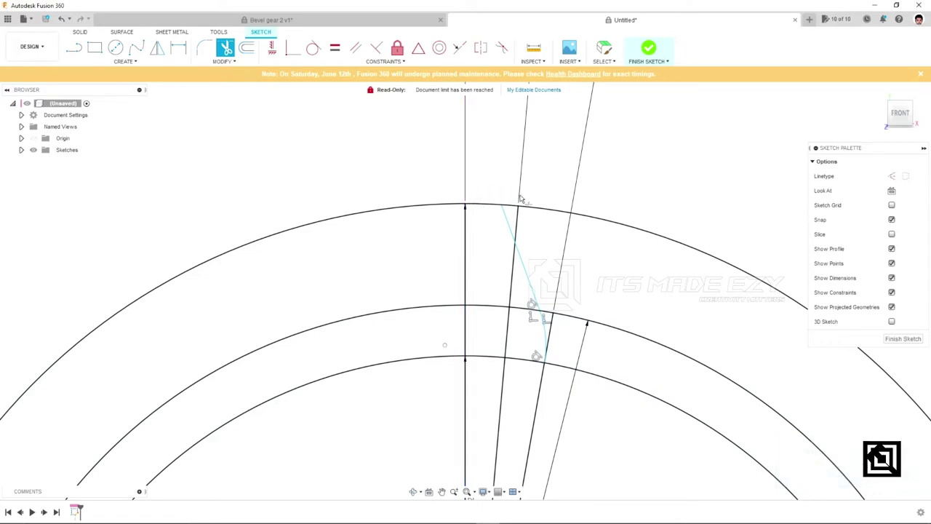
pyautogui.click(516, 222)
pyautogui.click(511, 301)
pyautogui.click(506, 342)
pyautogui.click(500, 311)
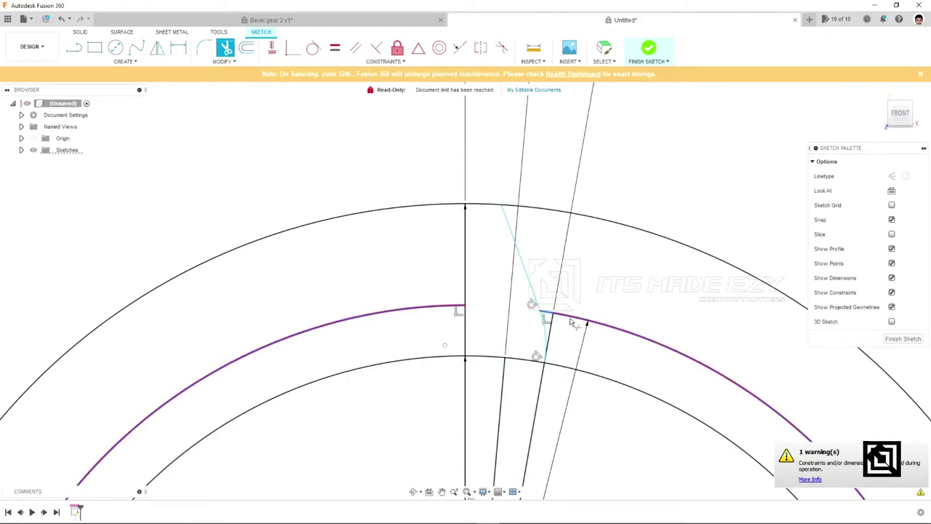
pyautogui.click(578, 321)
# Trim most of the outer arc and the short arc piece between the flank lines
pyautogui.scroll(-2, 542, 340)
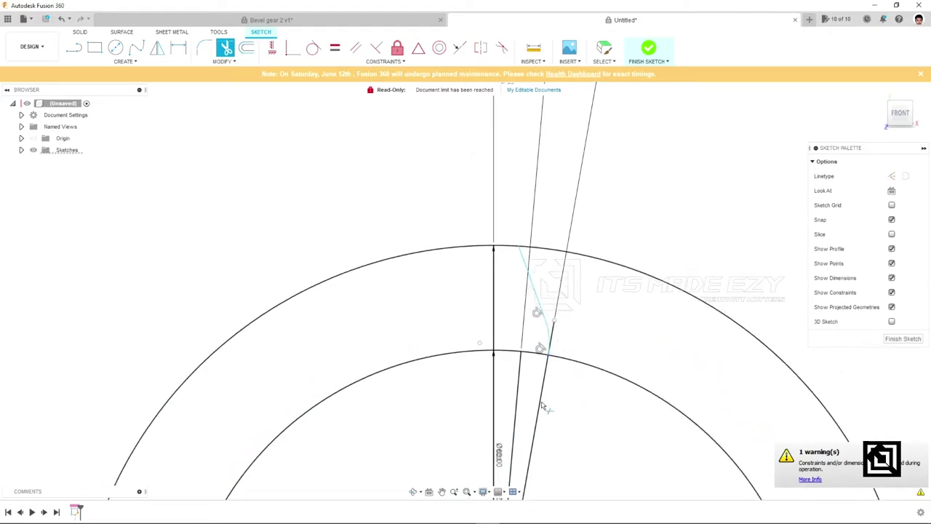
pyautogui.click(473, 250)
pyautogui.click(462, 355)
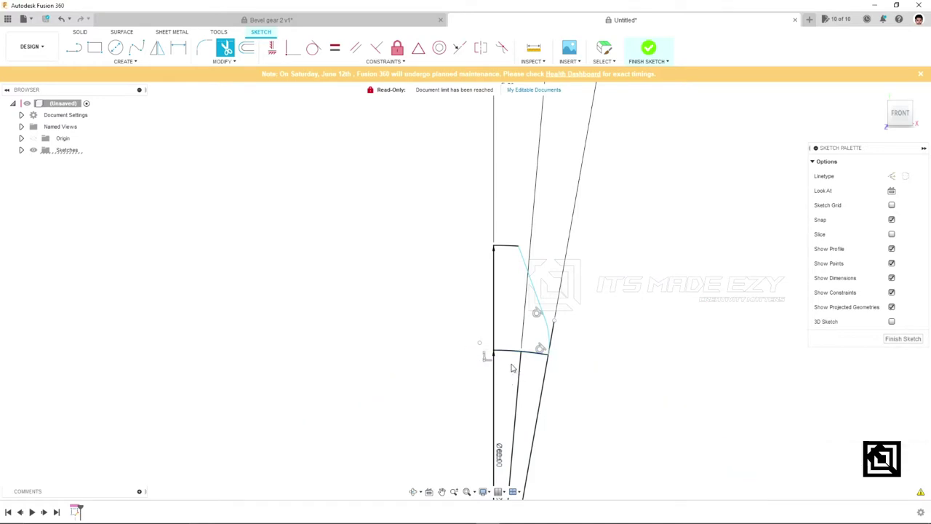
pyautogui.hotkey('ctrl', 'z')
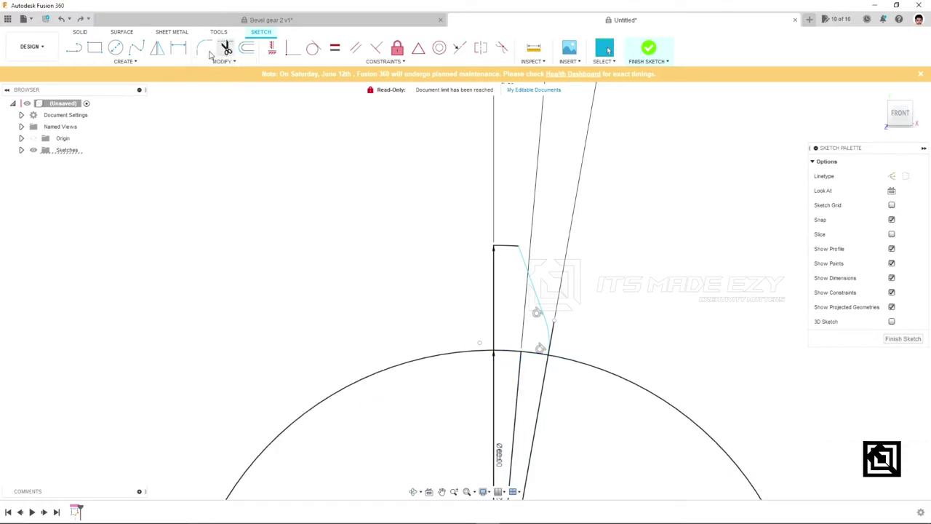
pyautogui.click(228, 50)
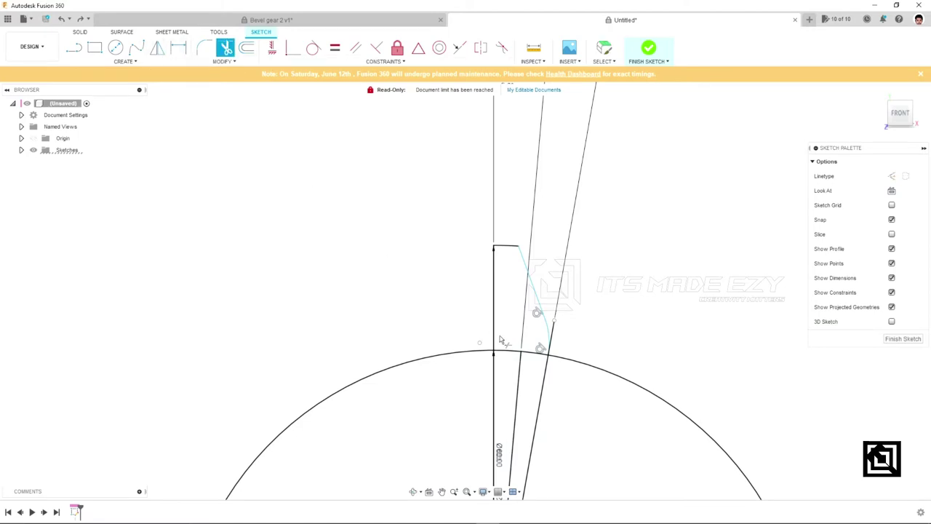
pyautogui.click(511, 352)
pyautogui.click(533, 354)
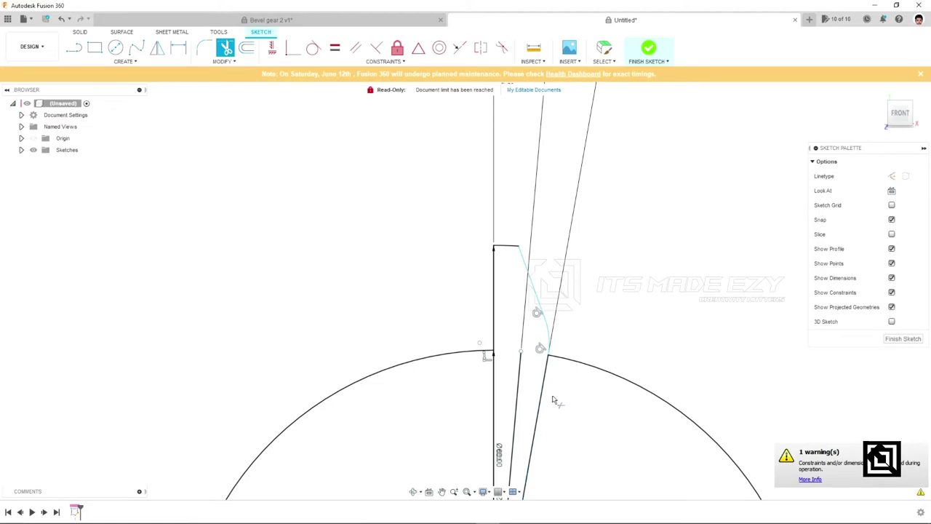
pyautogui.press('Escape')
pyautogui.click(157, 48)
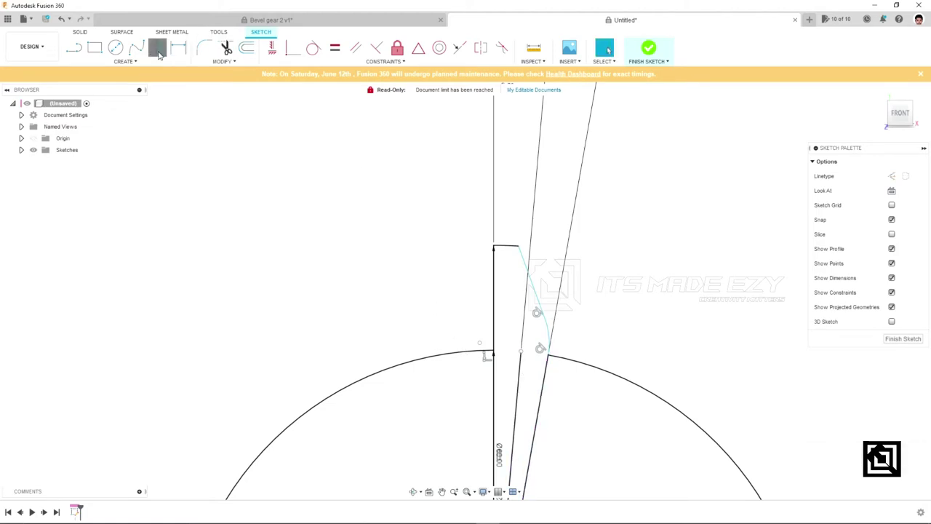
# Mirror the tooth's top segment and flank curve across the vertical line
pyautogui.click(509, 247)
pyautogui.click(539, 306)
pyautogui.click(735, 176)
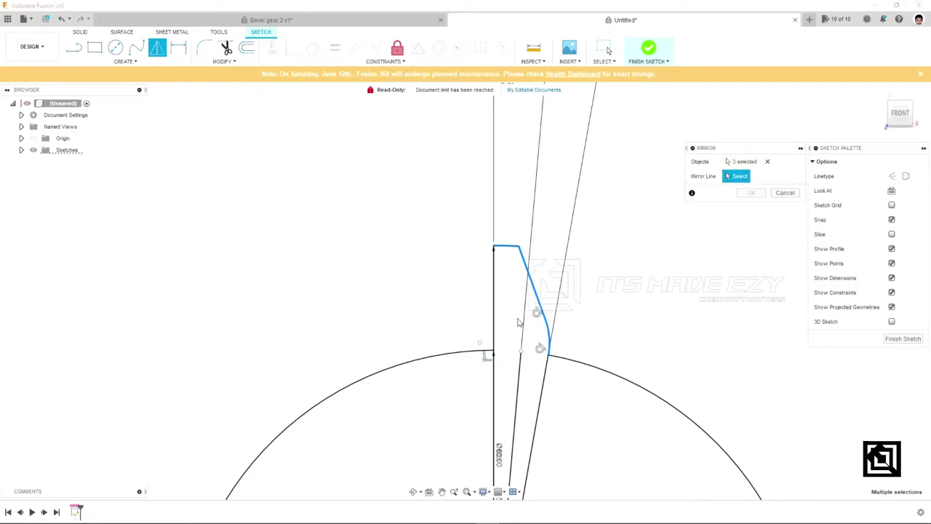
pyautogui.click(492, 311)
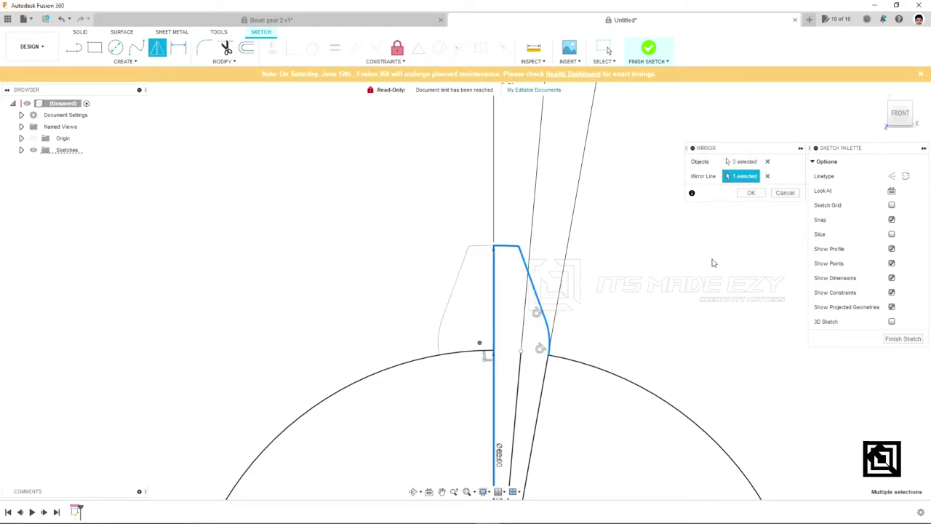
pyautogui.click(752, 193)
pyautogui.scroll(-5, 524, 397)
pyautogui.scroll(1, 524, 398)
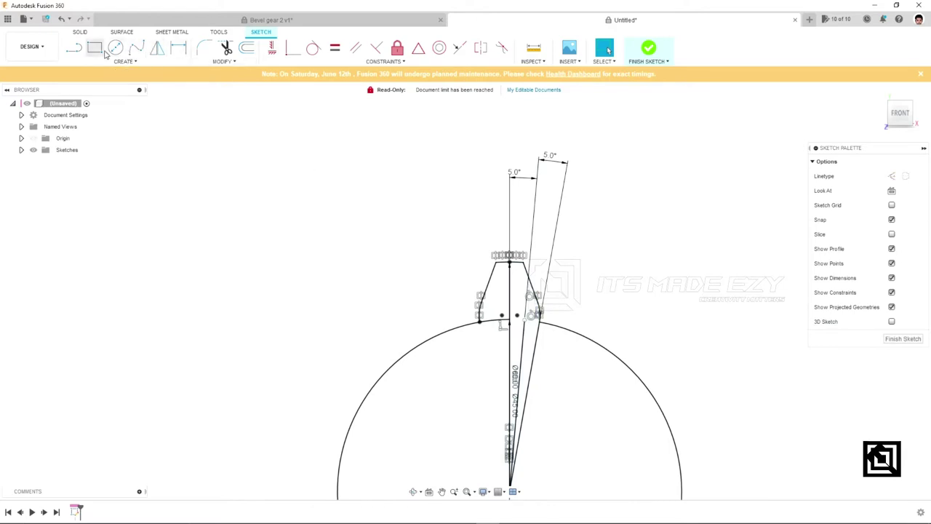
# Trim the circle arc beneath the tooth and the leftover angled and vertical construction lines
pyautogui.click(225, 47)
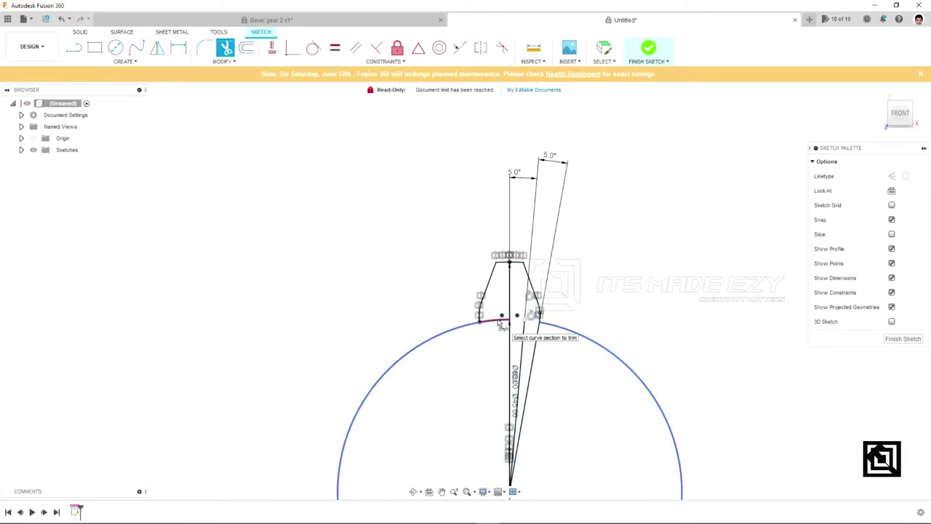
pyautogui.click(500, 323)
pyautogui.click(521, 344)
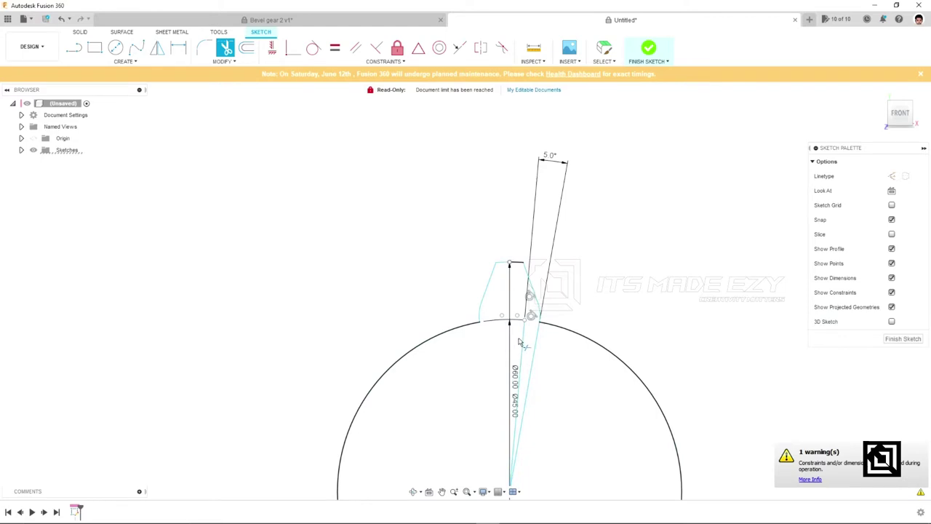
pyautogui.click(534, 349)
pyautogui.click(536, 350)
pyautogui.scroll(-2, 650, 307)
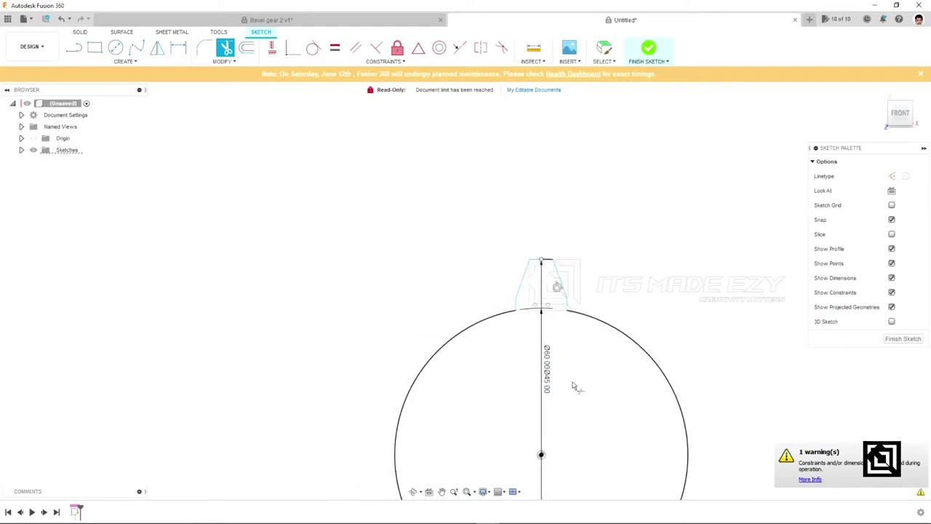
pyautogui.press('Escape')
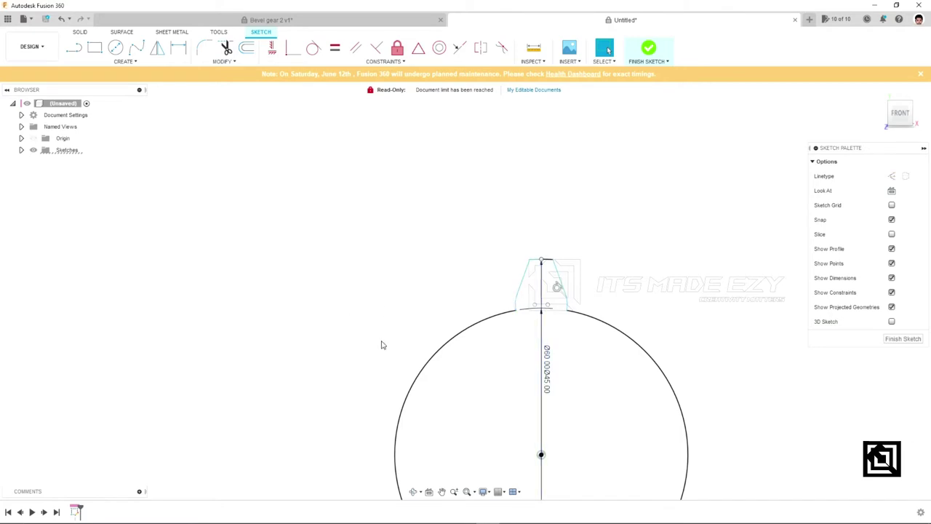
pyautogui.moveTo(505, 353); pyautogui.dragTo(492, 276, button='middle')
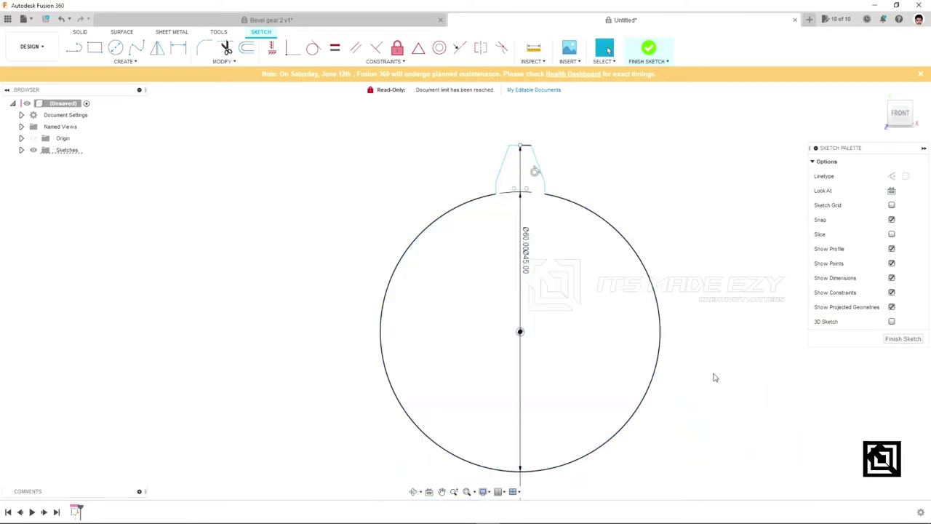
pyautogui.click(125, 61)
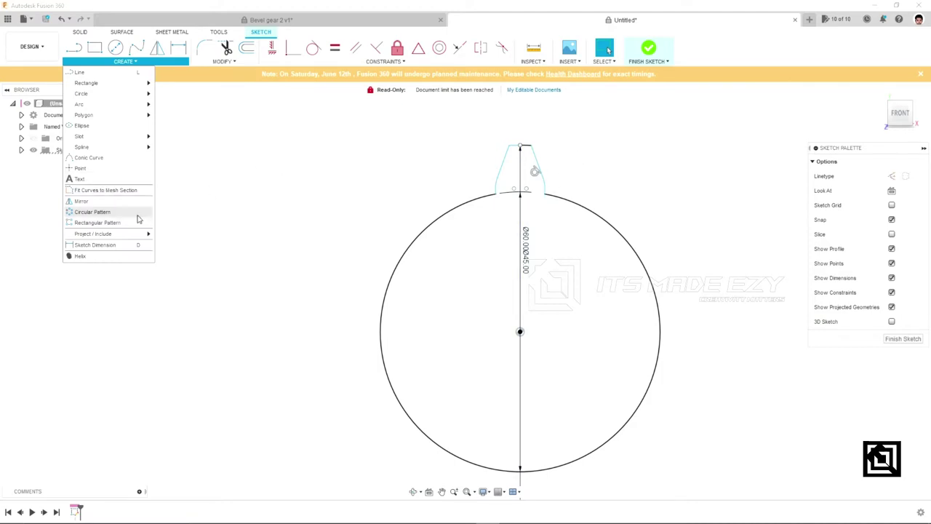
# Start a circular pattern of the six tooth curves around the base circle's centre
pyautogui.click(90, 212)
pyautogui.click(499, 173)
pyautogui.click(497, 187)
pyautogui.click(520, 147)
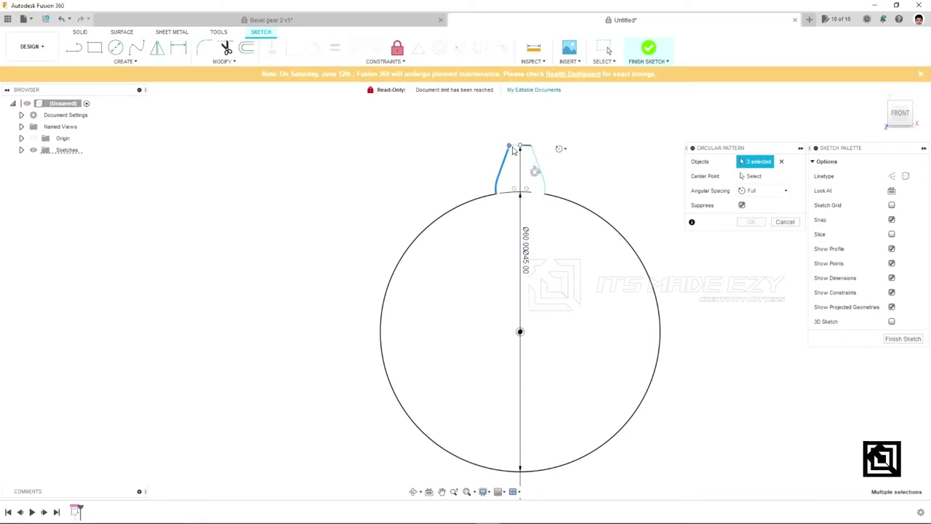
pyautogui.click(525, 146)
pyautogui.click(536, 163)
pyautogui.click(543, 186)
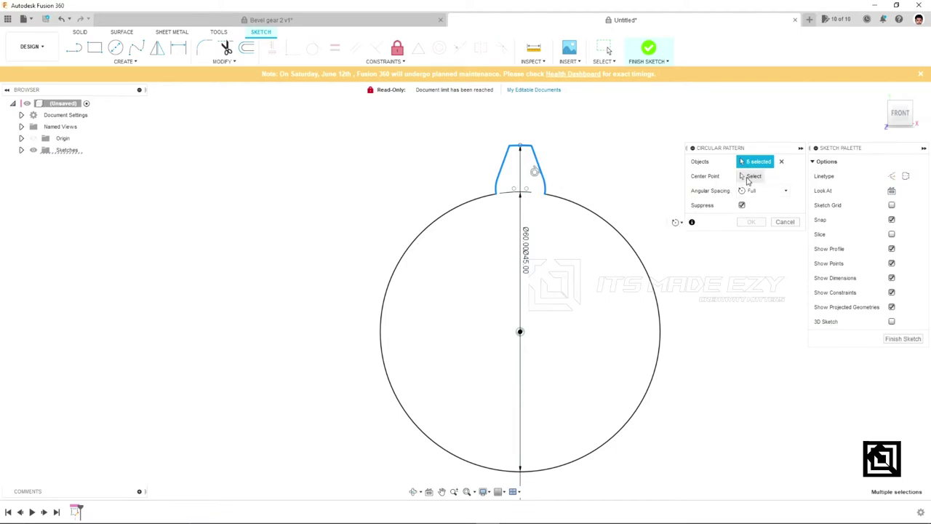
pyautogui.click(748, 179)
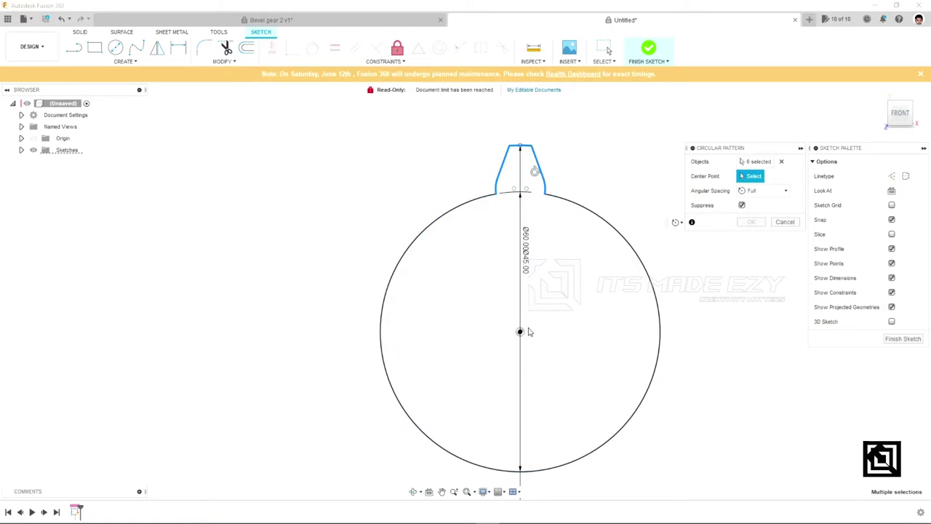
pyautogui.click(519, 331)
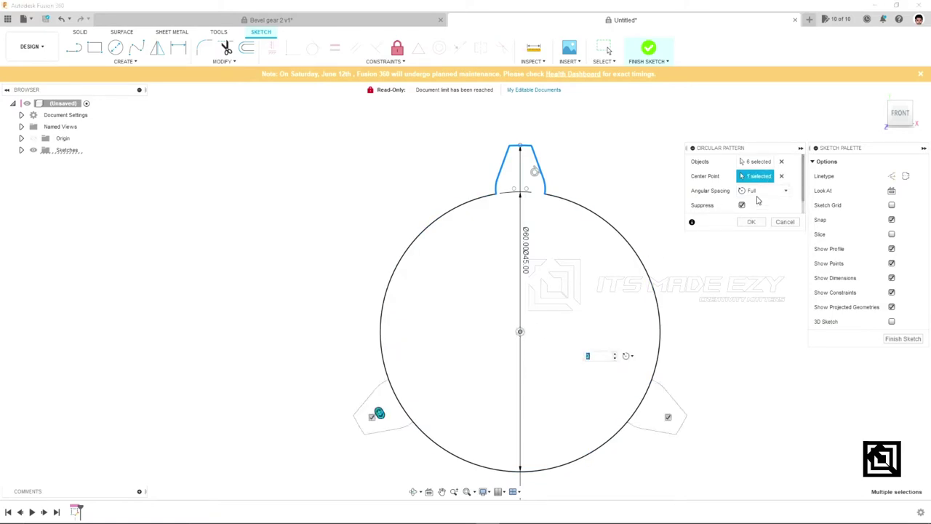
# Set the pattern quantity to 12 teeth and confirm the pattern
pyautogui.scroll(-1, 764, 206)
pyautogui.click(787, 204)
pyautogui.click(787, 204)
pyautogui.click(787, 203)
pyautogui.click(787, 204)
pyautogui.click(787, 203)
pyautogui.click(787, 204)
pyautogui.click(787, 204)
pyautogui.click(787, 204)
pyautogui.click(787, 204)
pyautogui.click(787, 204)
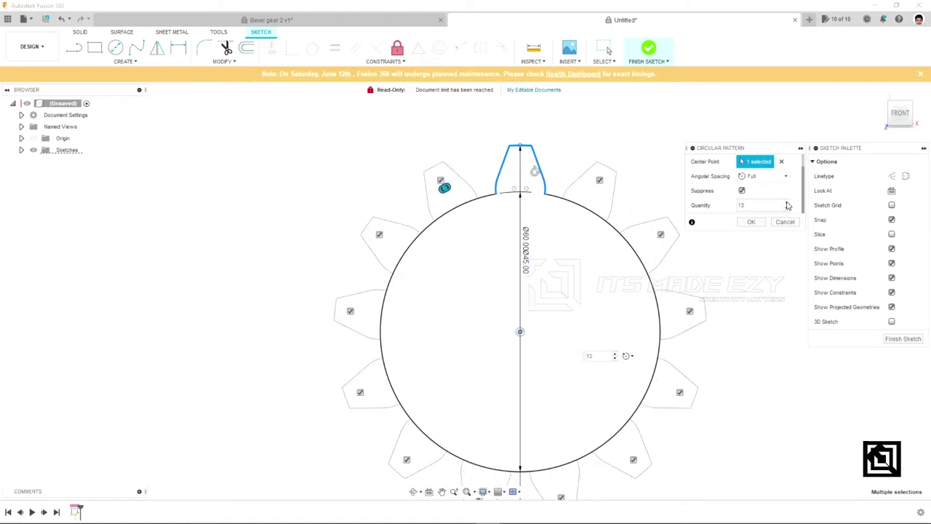
pyautogui.click(786, 208)
pyautogui.click(786, 208)
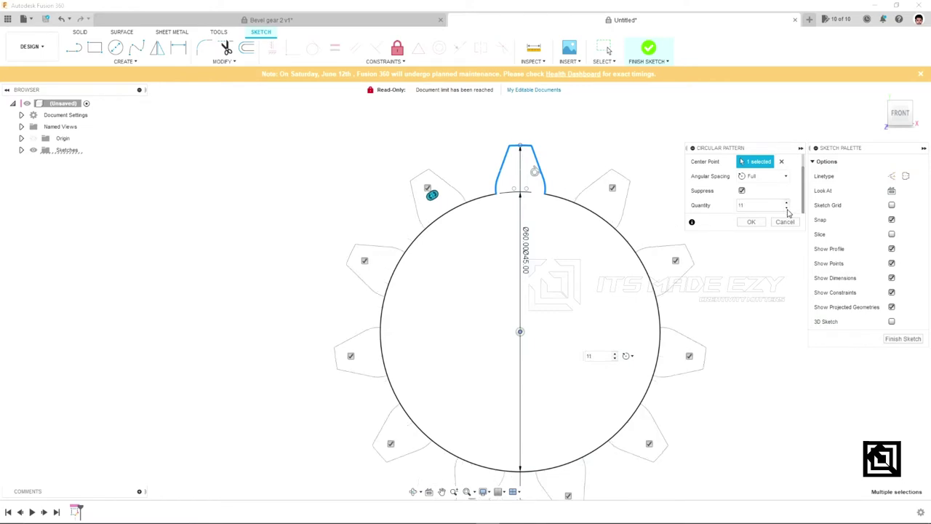
pyautogui.click(786, 208)
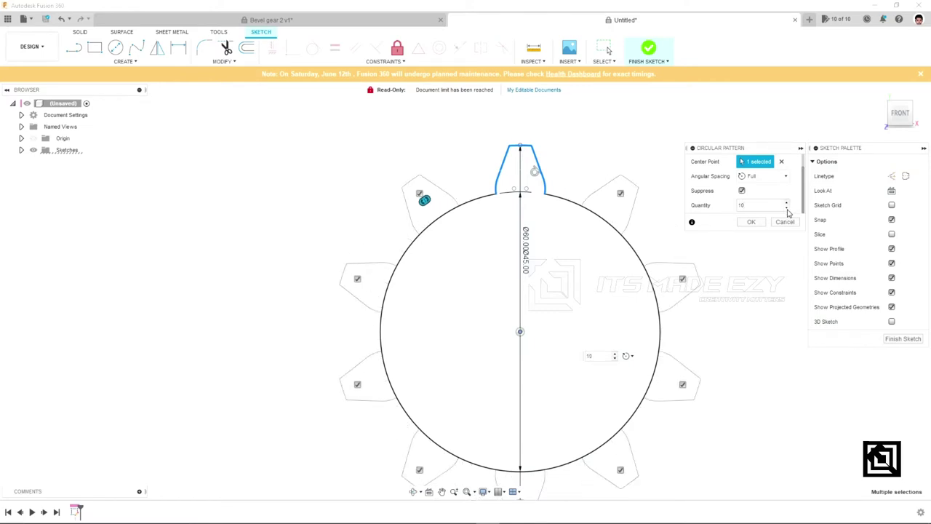
pyautogui.click(787, 204)
pyautogui.click(787, 204)
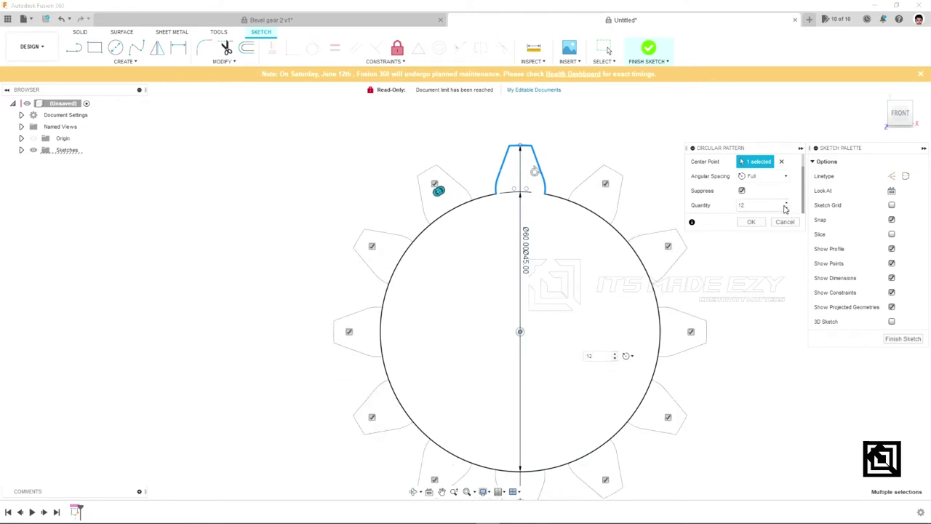
pyautogui.click(750, 221)
pyautogui.scroll(-4, 616, 297)
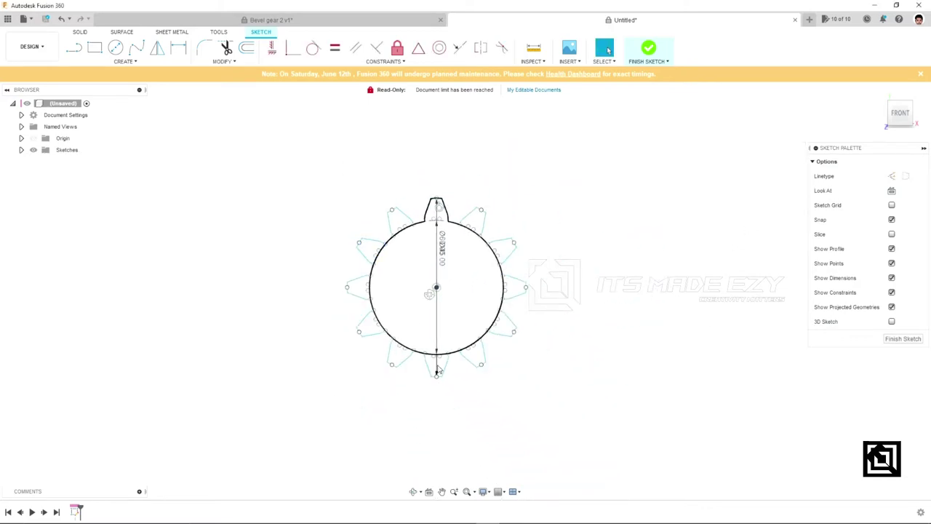
# Trim the leftover base-circle arcs between the upper-left teeth and at the bottom of the gear
pyautogui.scroll(3, 484, 242)
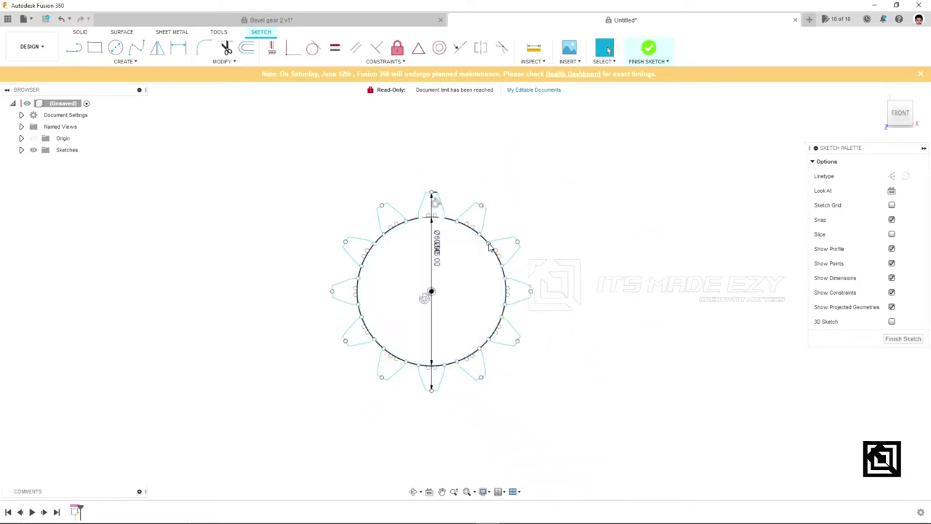
pyautogui.click(226, 47)
pyautogui.scroll(3, 396, 231)
pyautogui.scroll(1, 389, 230)
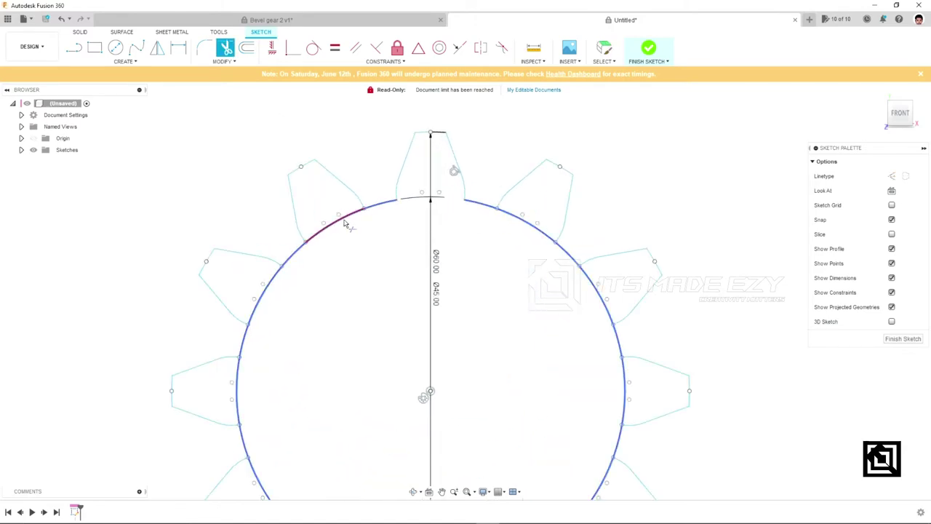
pyautogui.click(356, 364)
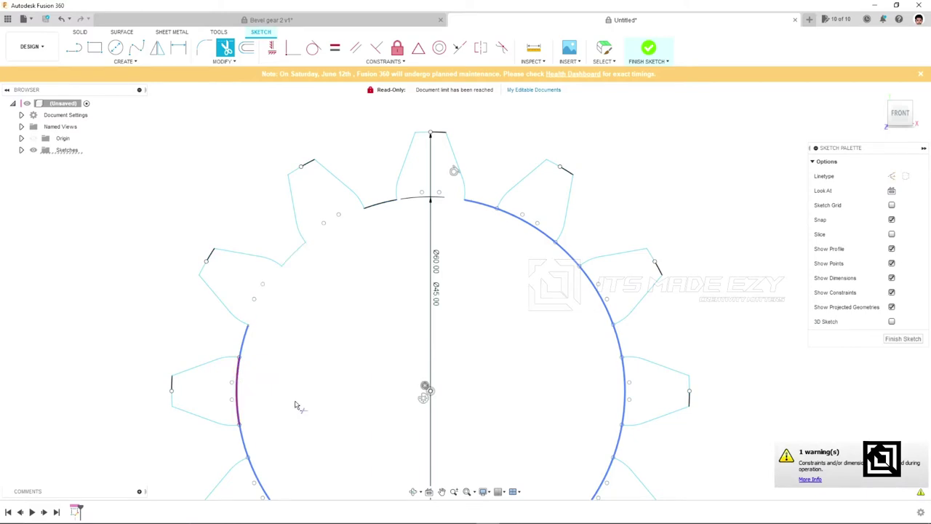
pyautogui.scroll(-5, 271, 431)
pyautogui.scroll(2, 276, 454)
pyautogui.scroll(1, 280, 451)
pyautogui.scroll(2, 284, 451)
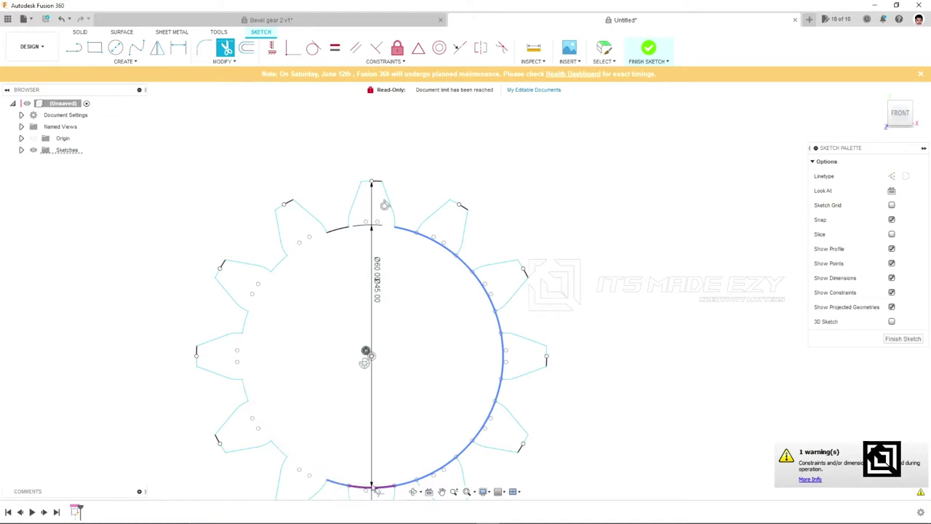
pyautogui.click(450, 466)
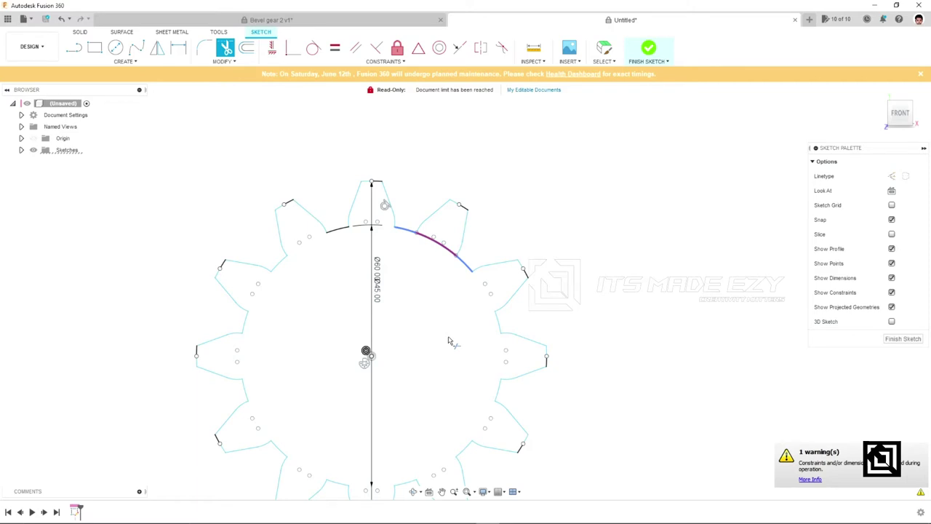
pyautogui.scroll(-5, 448, 340)
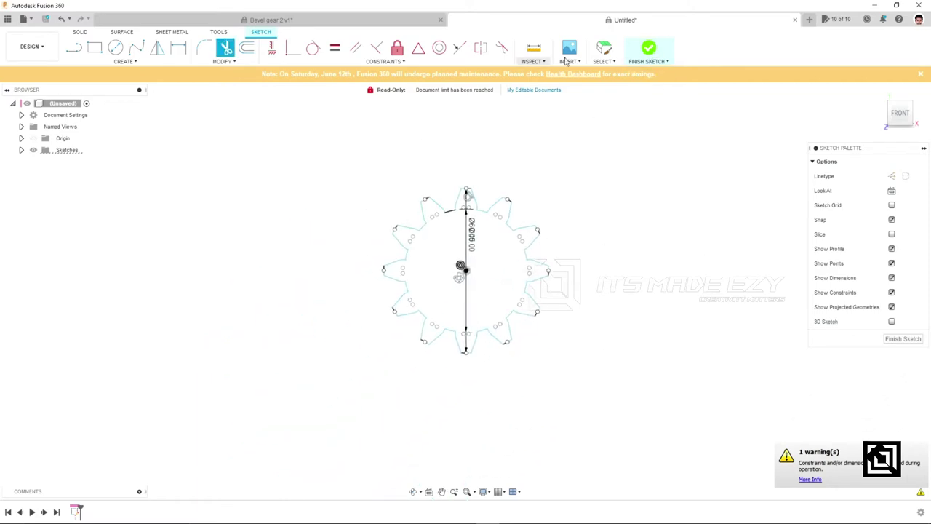
# Finish the sketch and extrude the 12-tooth gear profile 5 mm into a solid body
pyautogui.click(648, 48)
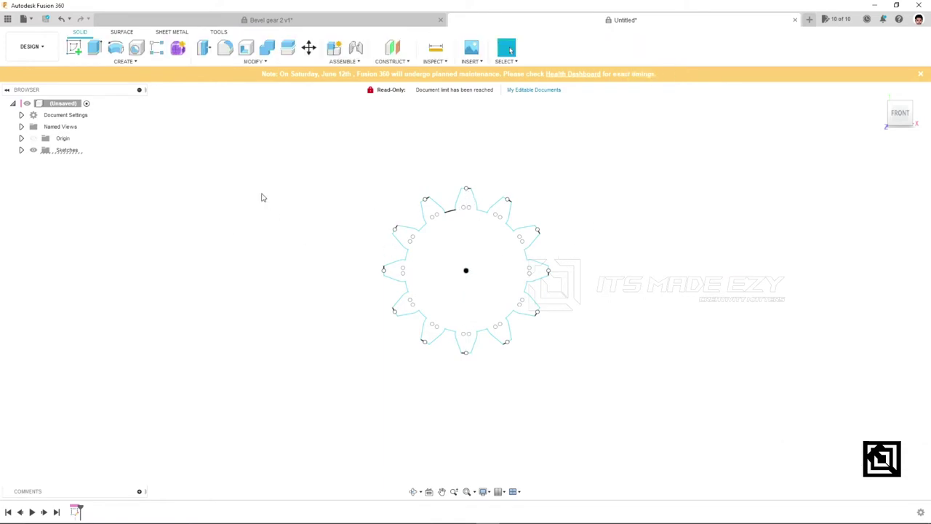
pyautogui.press('e')
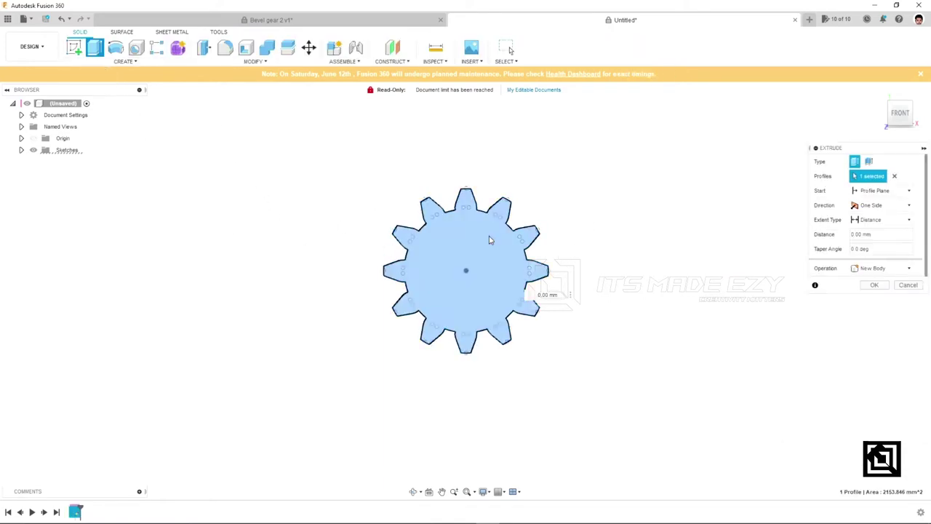
pyautogui.click(505, 250)
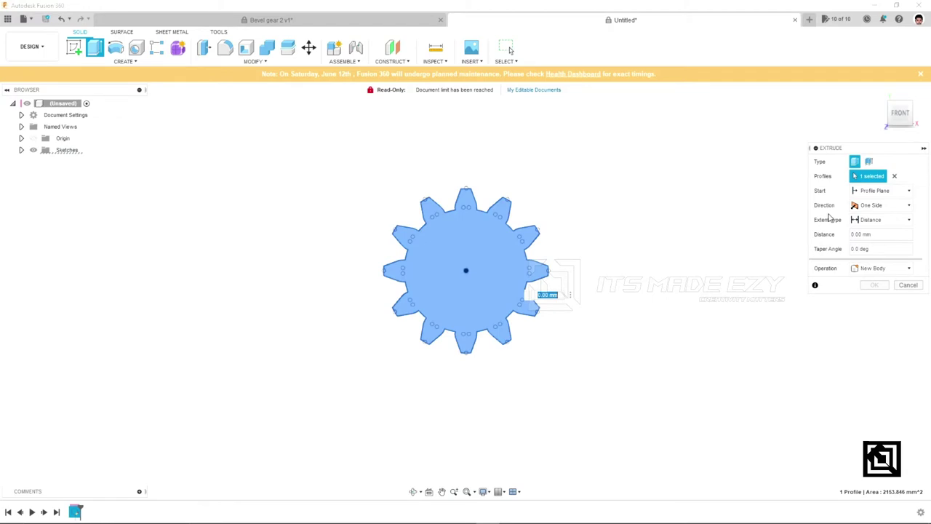
pyautogui.write('5')
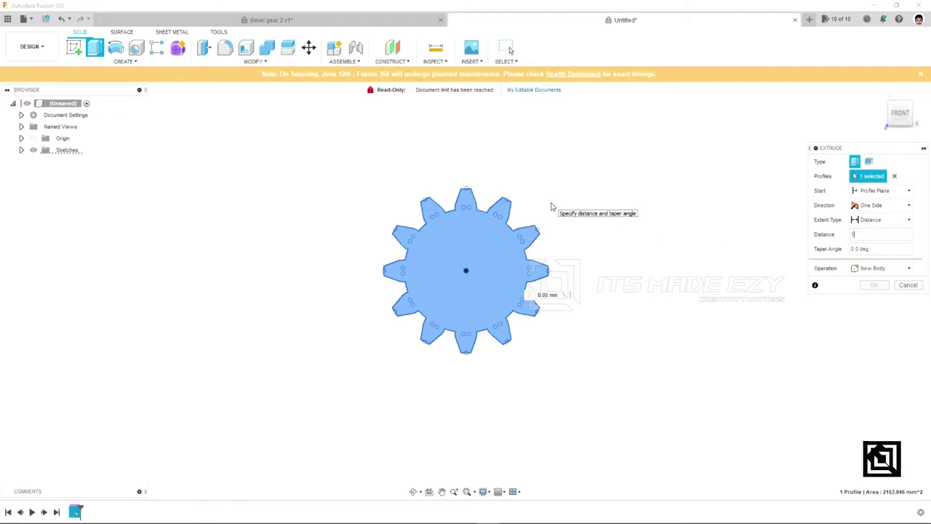
pyautogui.press('Return')
pyautogui.moveTo(553, 179)
pyautogui.keyDown('shift'); pyautogui.mouseDown(button='middle')
pyautogui.moveTo(592, 249)
pyautogui.moveTo(453, 267)
pyautogui.mouseUp(button='middle'); pyautogui.keyUp('shift')
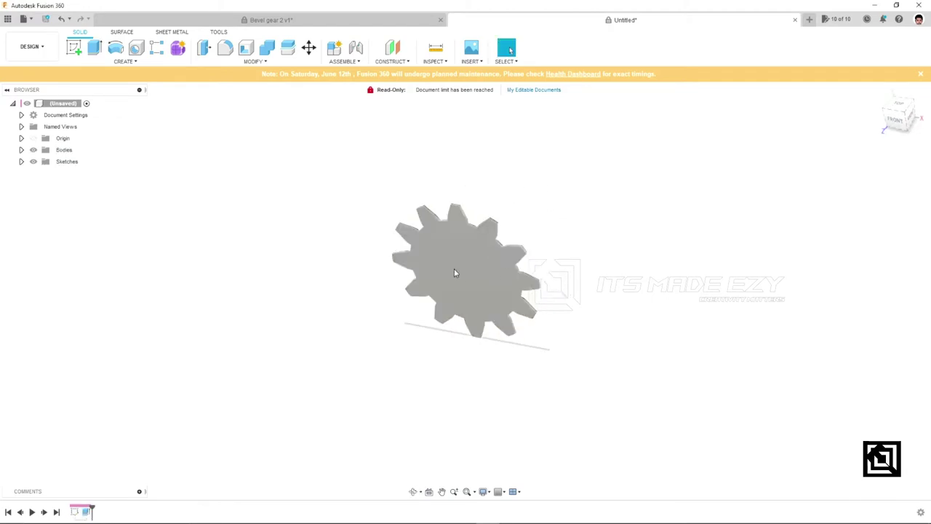
pyautogui.click(896, 118)
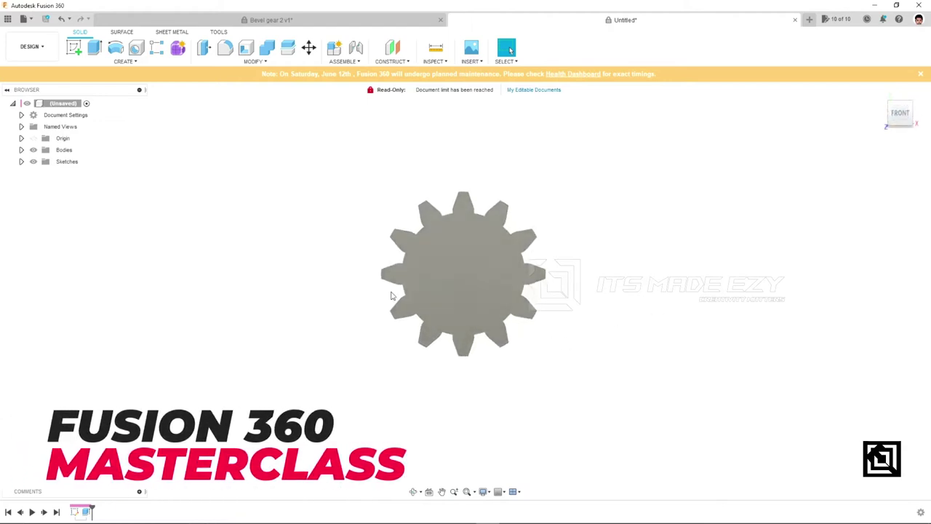
# Add an offset construction plane on the gear's front face and start a sketch on it
pyautogui.click(393, 47)
pyautogui.click(454, 272)
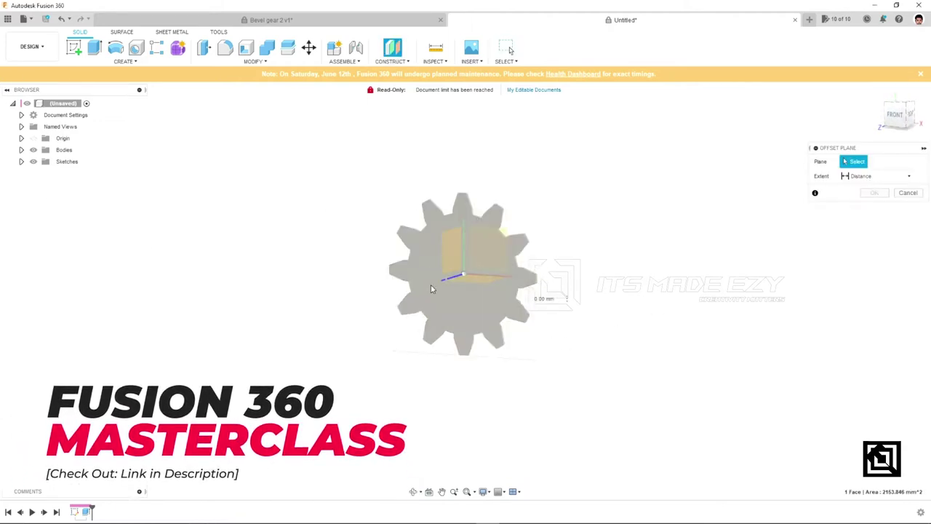
pyautogui.keyDown('shift'); pyautogui.moveTo(490, 371); pyautogui.dragTo(524, 342, button='middle'); pyautogui.keyUp('shift')
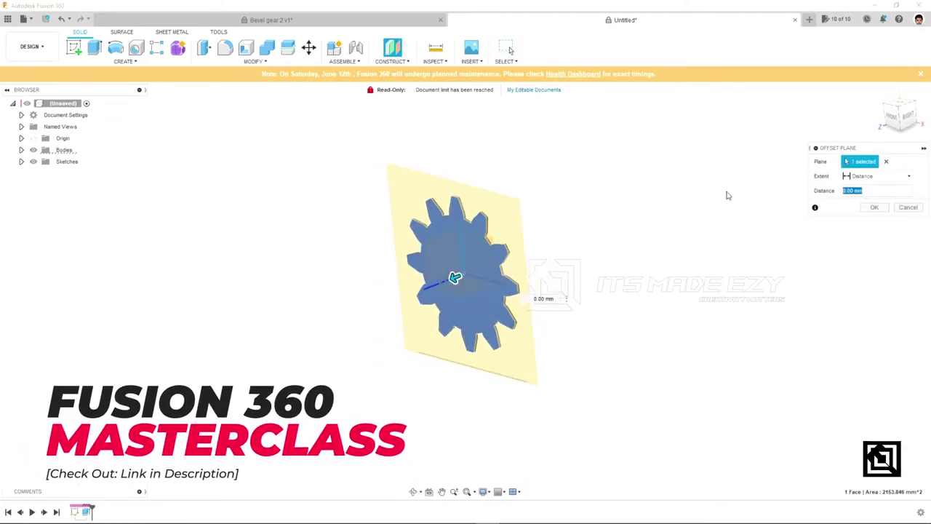
pyautogui.press('Return')
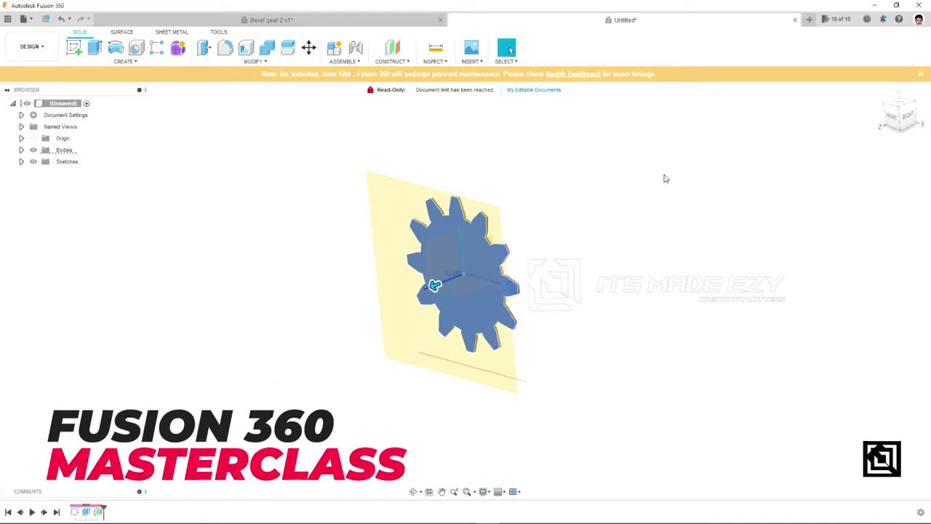
pyautogui.rightClick(378, 204)
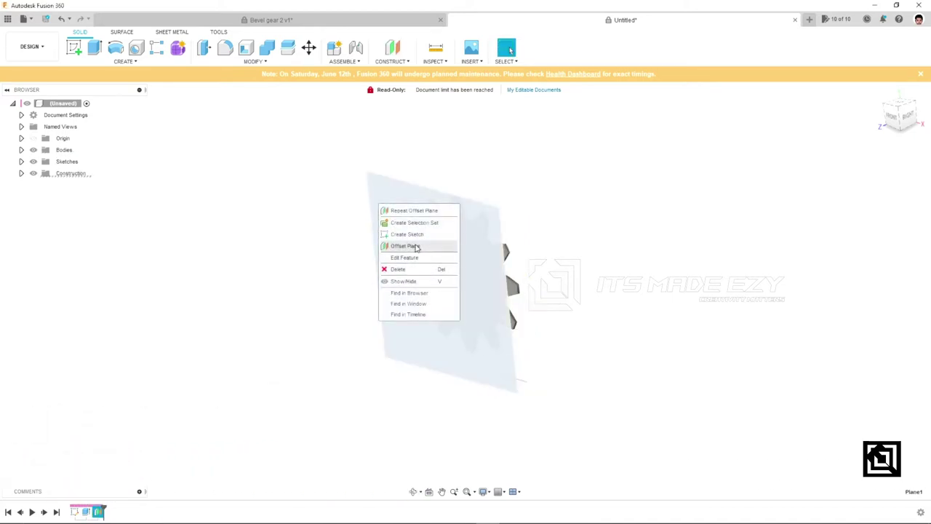
pyautogui.click(445, 235)
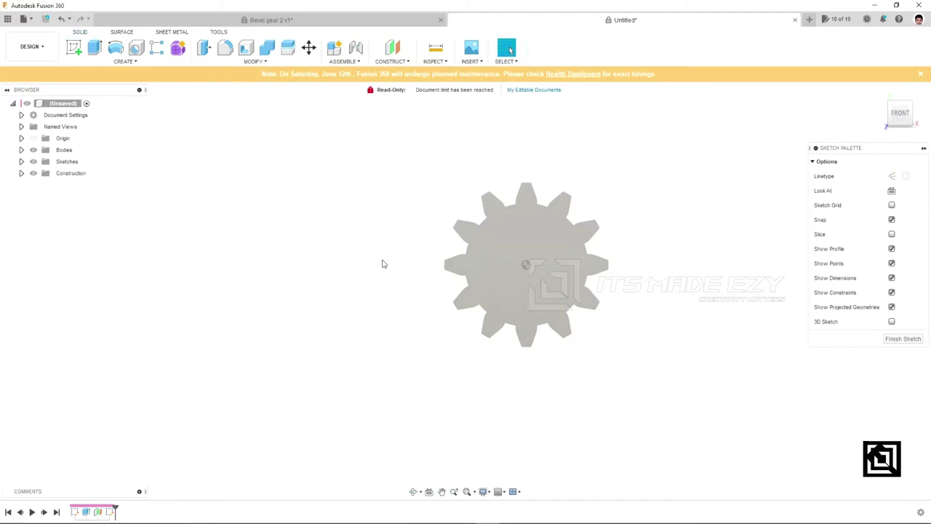
# Project the gear's front face outline into the sketch, hide the body, and view from Front
pyautogui.click(123, 61)
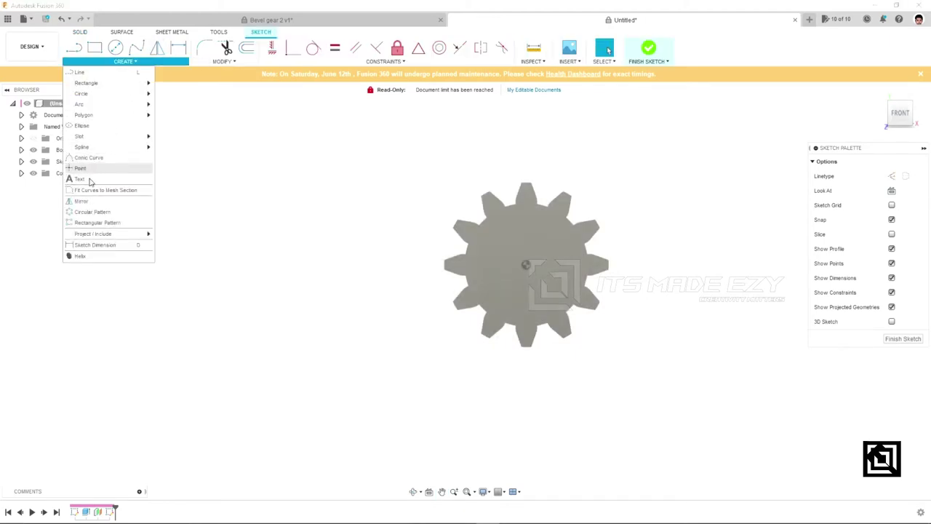
pyautogui.moveTo(93, 234)
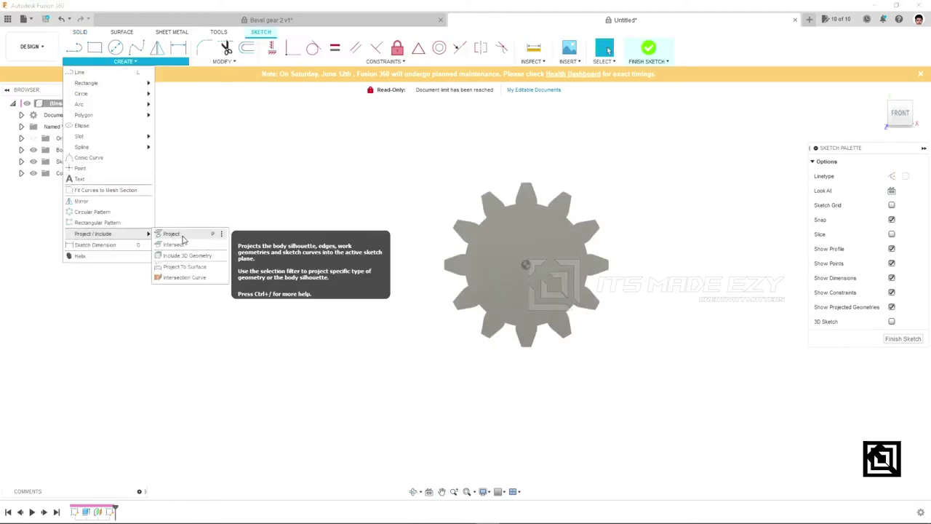
pyautogui.click(183, 239)
pyautogui.click(501, 257)
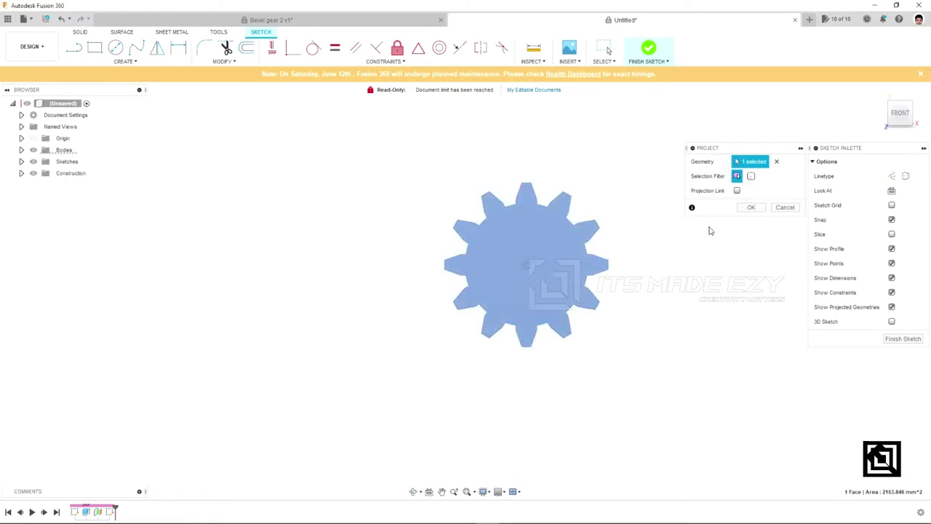
pyautogui.click(760, 210)
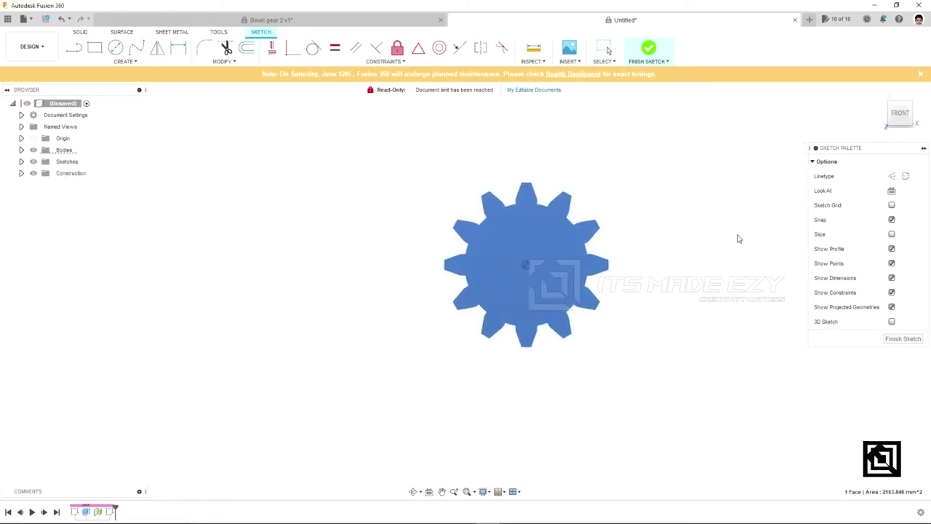
pyautogui.keyDown('shift'); pyautogui.moveTo(737, 237); pyautogui.dragTo(547, 256, button='middle'); pyautogui.keyUp('shift')
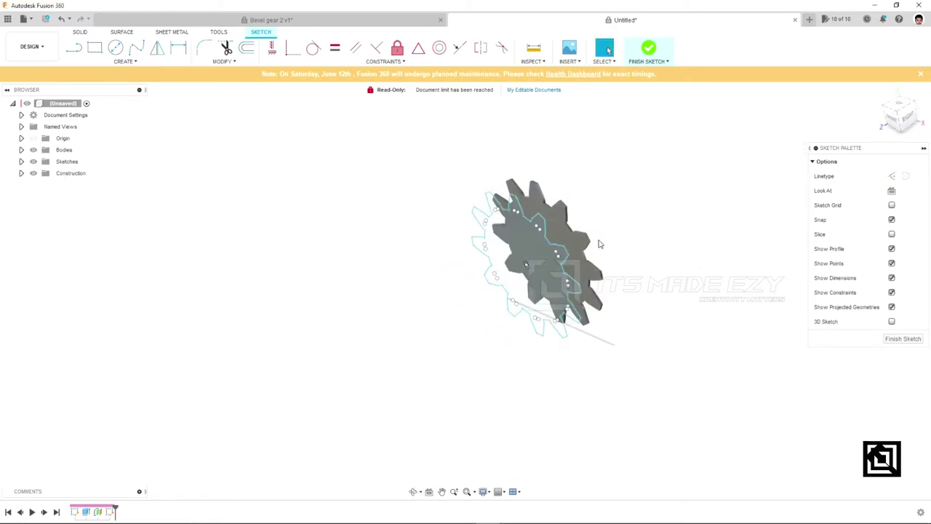
pyautogui.click(33, 149)
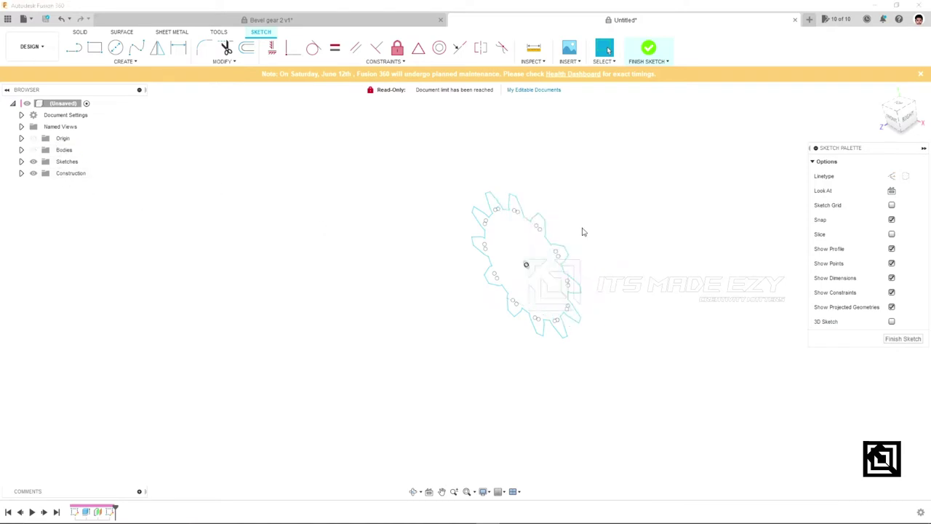
pyautogui.click(895, 121)
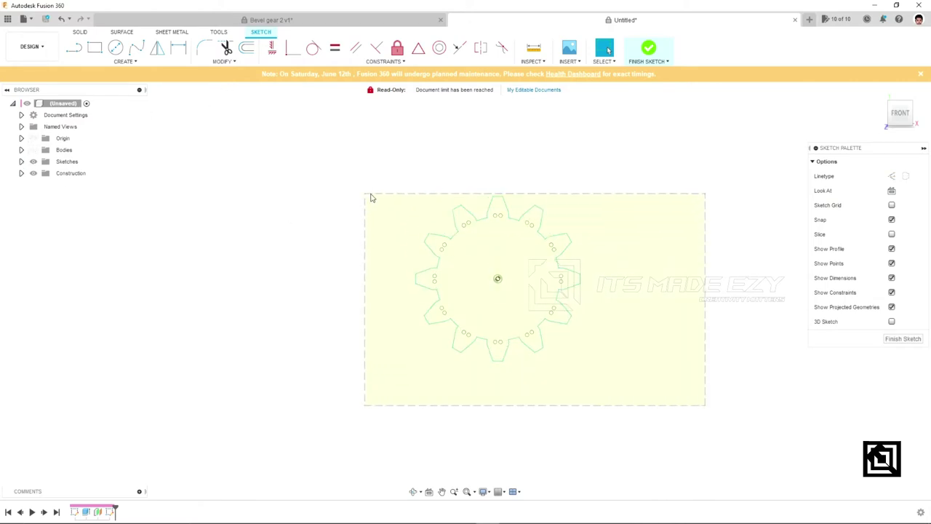
# Sketch Scale all projected gear curves by a factor of 0.8 about the gear's centre point
pyautogui.moveTo(364, 194); pyautogui.dragTo(640, 405)
pyautogui.click(222, 62)
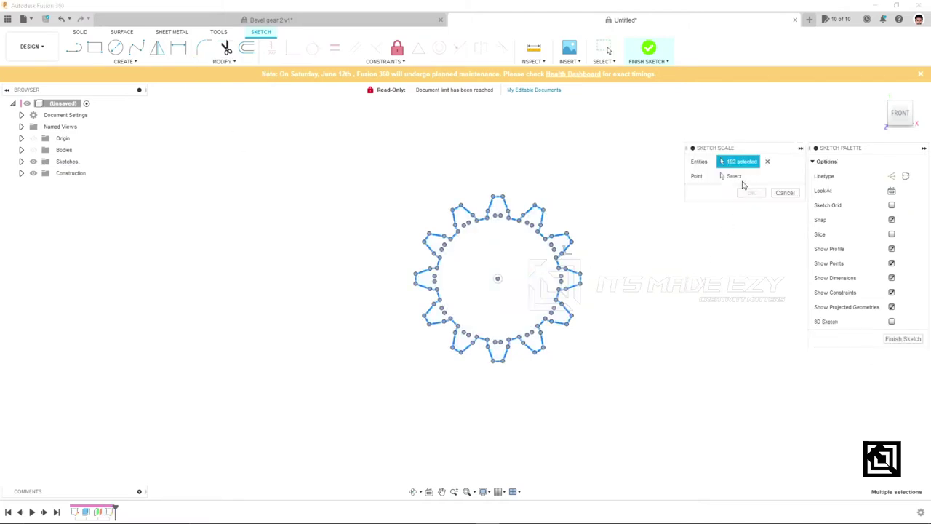
pyautogui.click(730, 176)
pyautogui.click(498, 280)
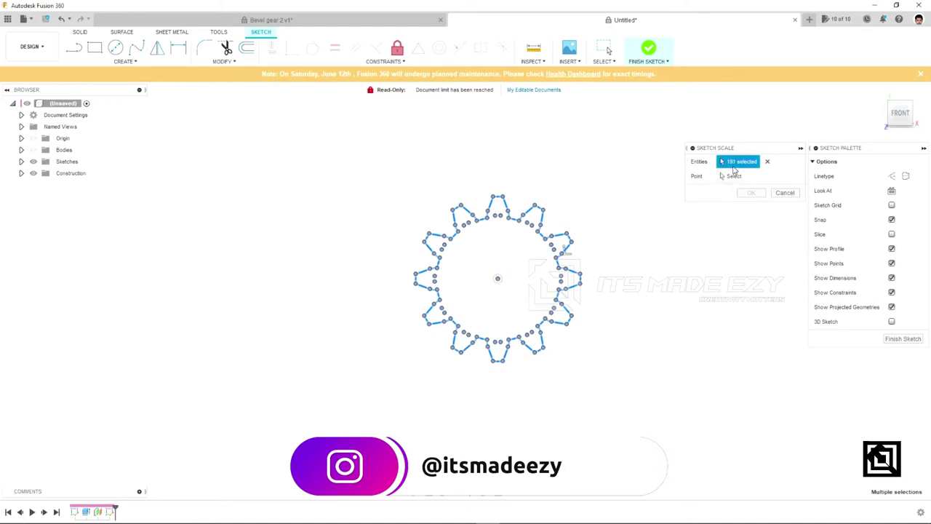
pyautogui.click(731, 176)
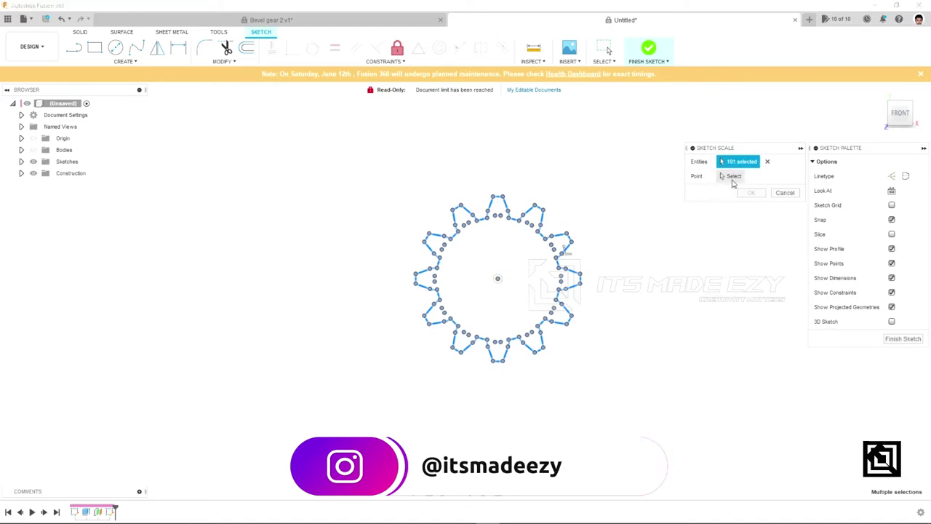
pyautogui.click(498, 279)
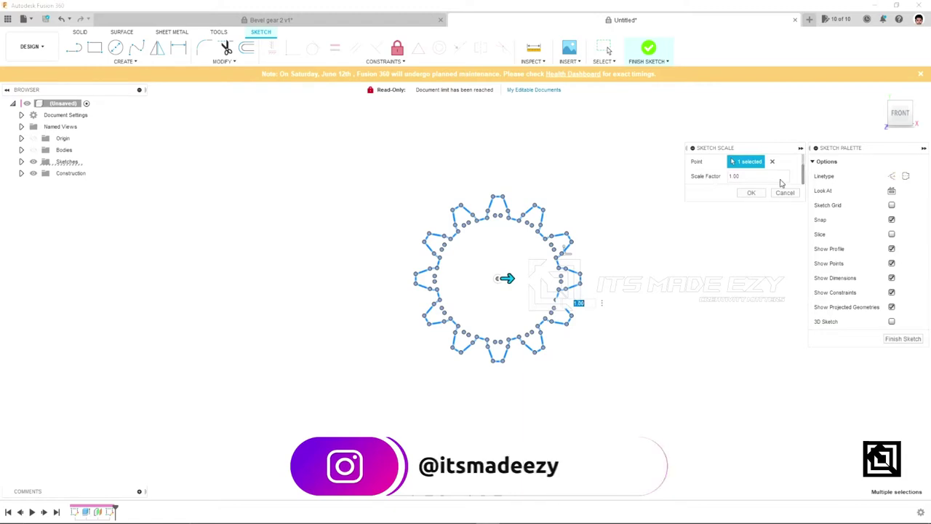
pyautogui.write('0.8')
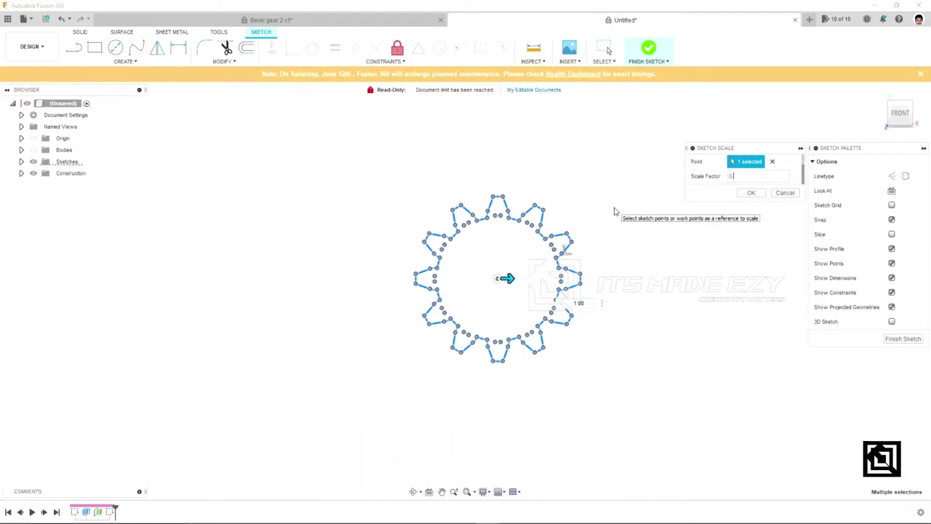
pyautogui.click(751, 193)
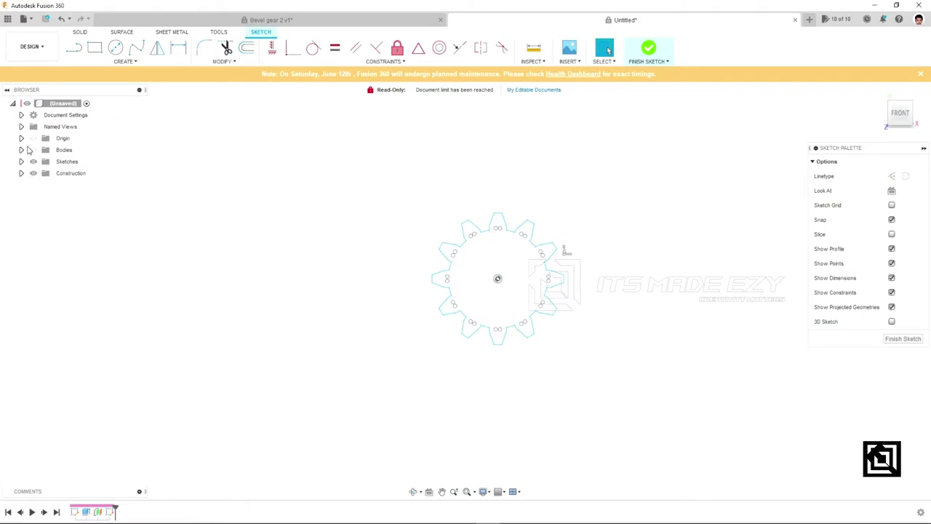
pyautogui.click(21, 149)
# Hide Sketch1 and window-select every curve of the scaled gear sketch for Move/Copy
pyautogui.click(21, 150)
pyautogui.click(21, 162)
pyautogui.scroll(3, 594, 336)
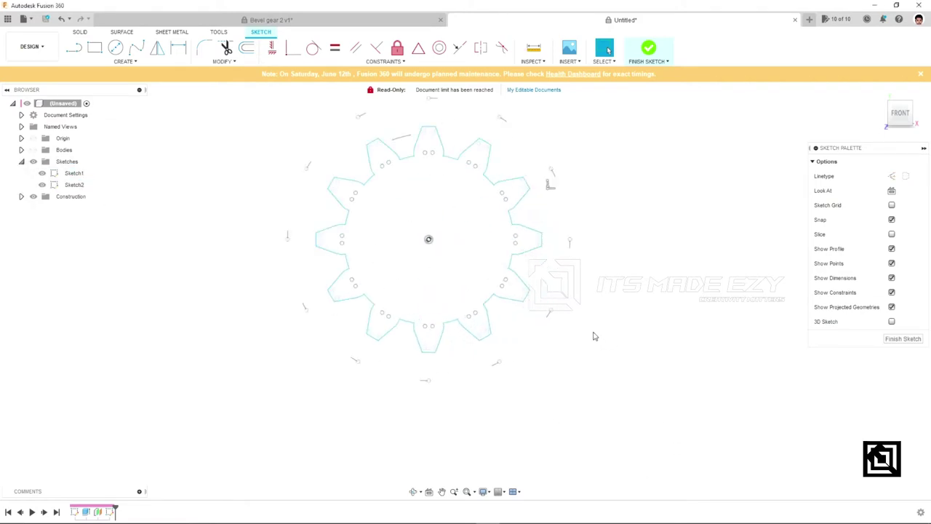
pyautogui.scroll(-2, 595, 336)
pyautogui.click(41, 185)
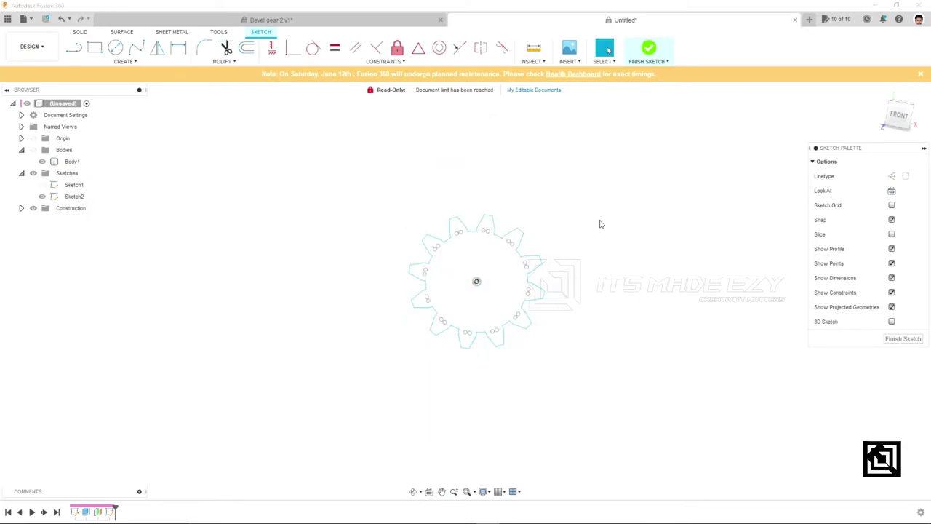
pyautogui.moveTo(574, 378); pyautogui.dragTo(319, 187)
pyautogui.click(171, 67)
pyautogui.moveTo(213, 104)
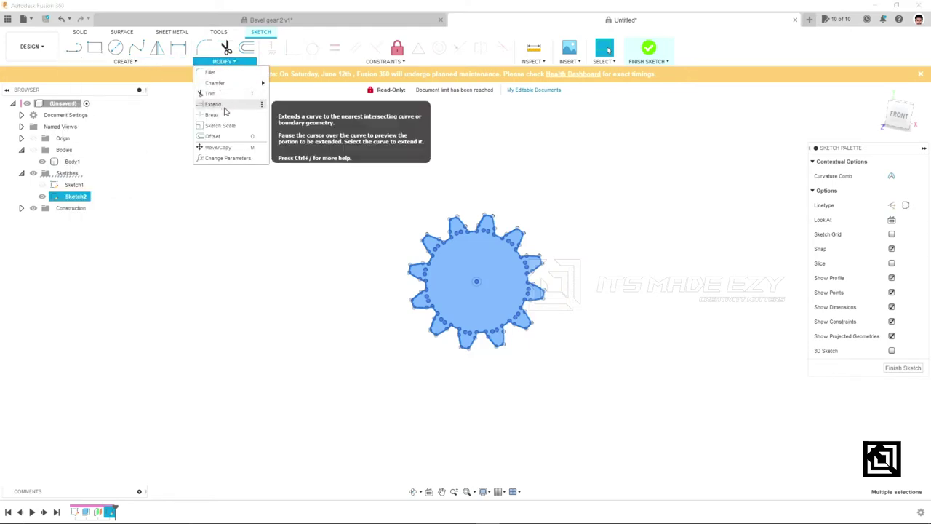
pyautogui.click(219, 147)
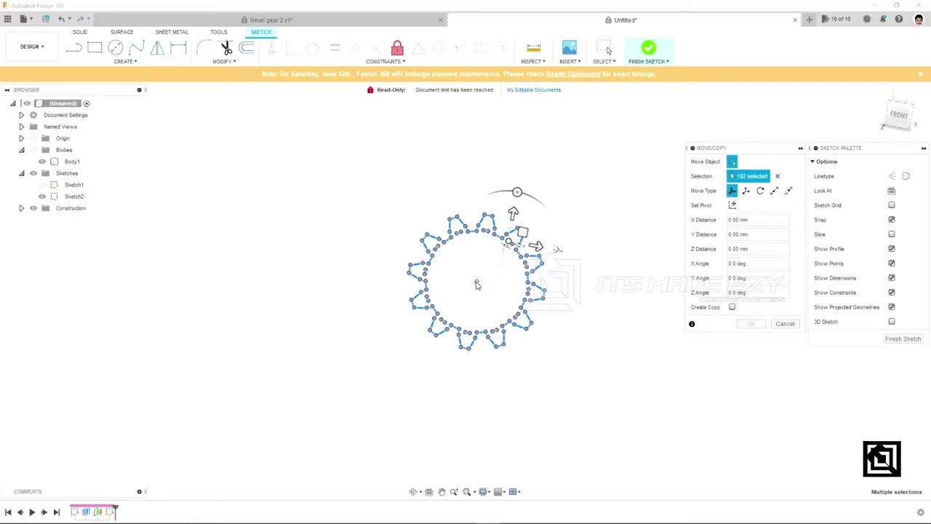
# Rotate the gear curves by -10° about the gear's centre point, with Sketch1 shown again
pyautogui.click(732, 205)
pyautogui.click(477, 282)
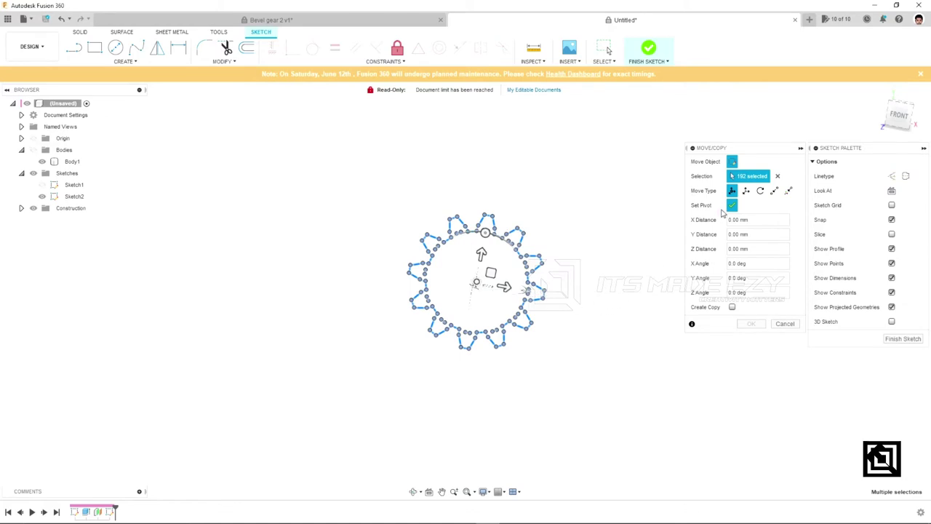
pyautogui.click(732, 205)
pyautogui.scroll(2, 544, 255)
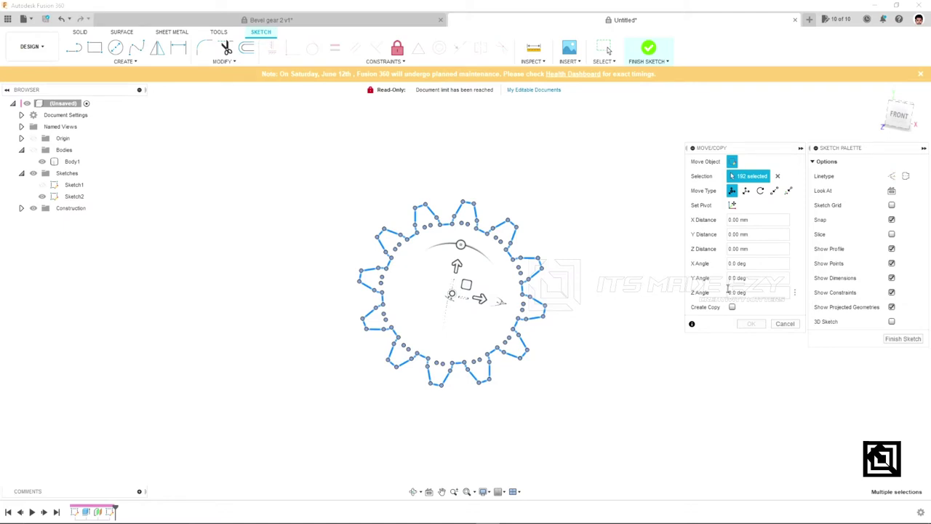
pyautogui.click(42, 185)
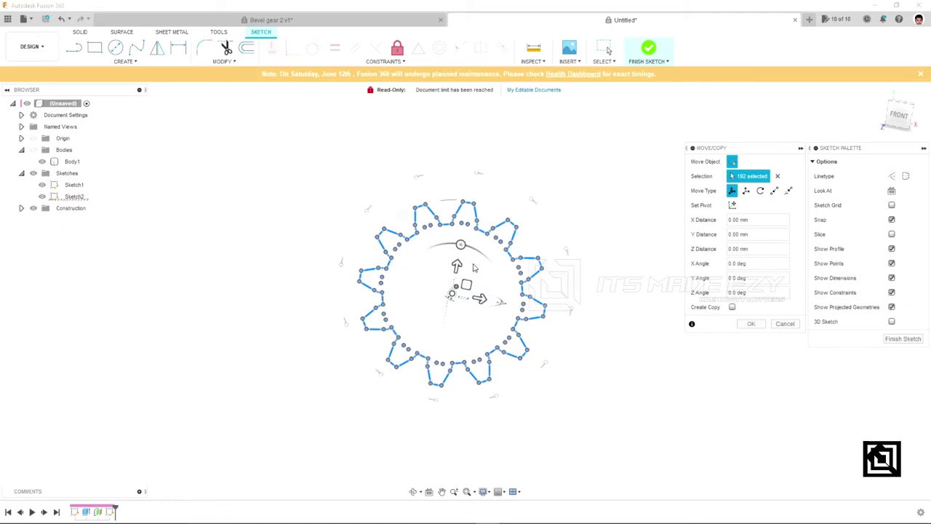
pyautogui.click(899, 115)
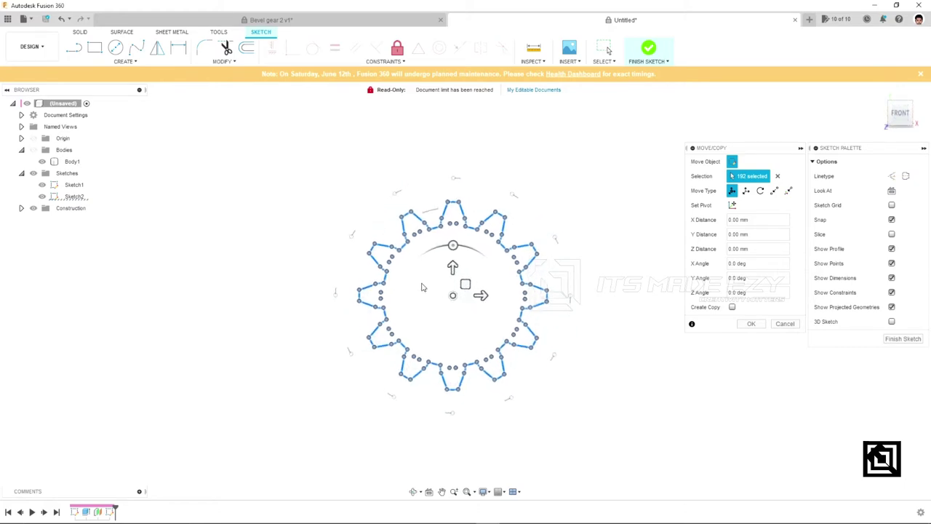
pyautogui.moveTo(452, 245); pyautogui.dragTo(459, 245)
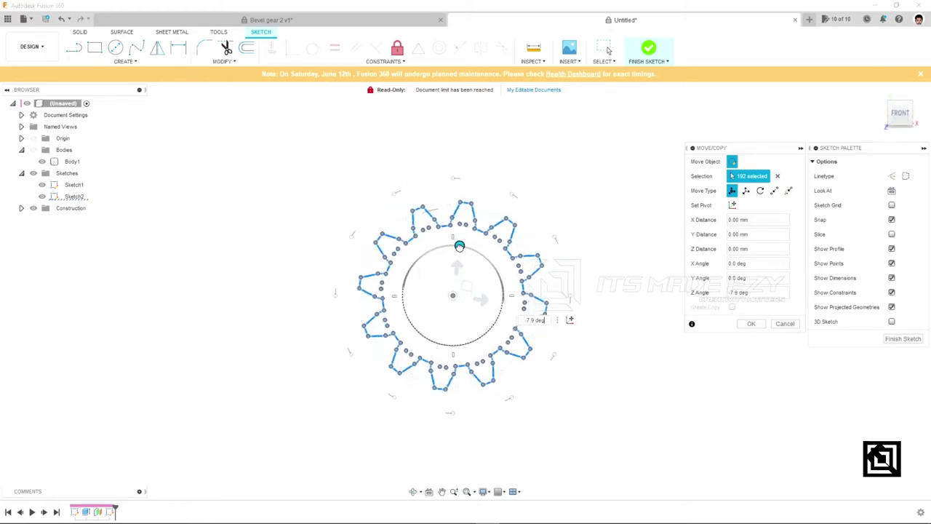
pyautogui.click(767, 294)
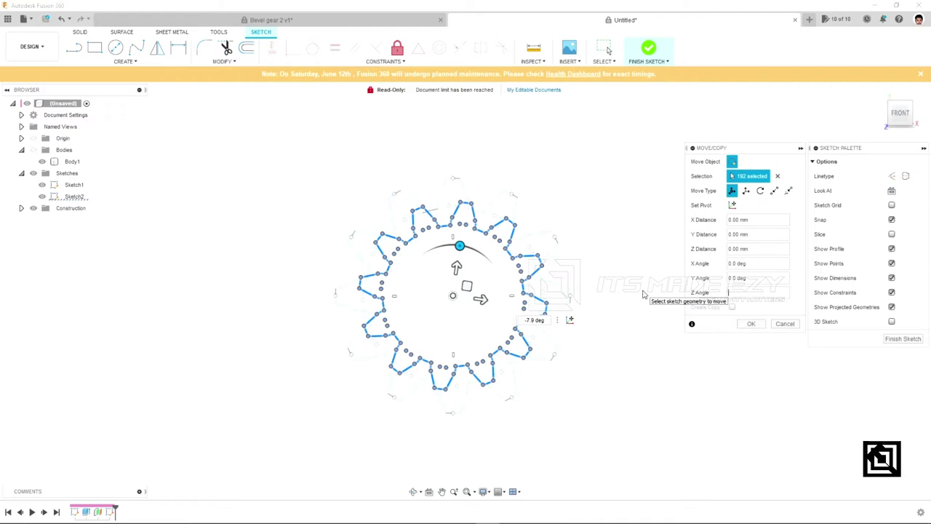
pyautogui.write('10')
pyautogui.press('Return')
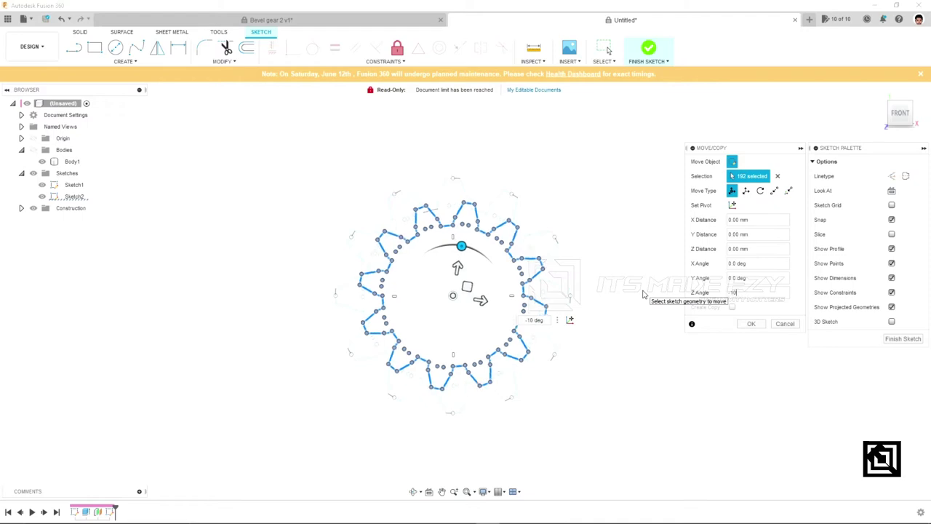
pyautogui.click(750, 325)
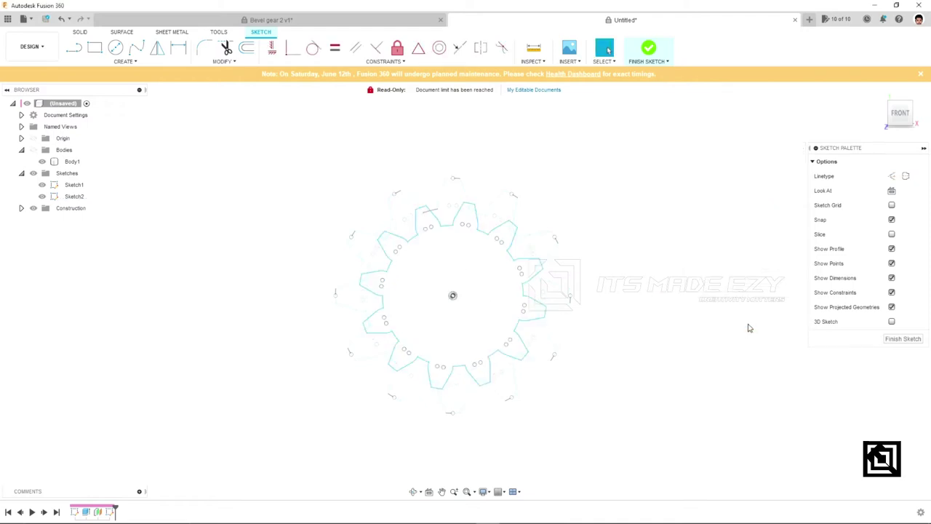
# Finish the gear sketch and create Plane2 offset 10 mm from the gear profile
pyautogui.click(655, 56)
pyautogui.moveTo(553, 420)
pyautogui.keyDown('shift'); pyautogui.mouseDown(button='middle')
pyautogui.moveTo(526, 383)
pyautogui.moveTo(140, 307)
pyautogui.mouseUp(button='middle'); pyautogui.keyUp('shift')
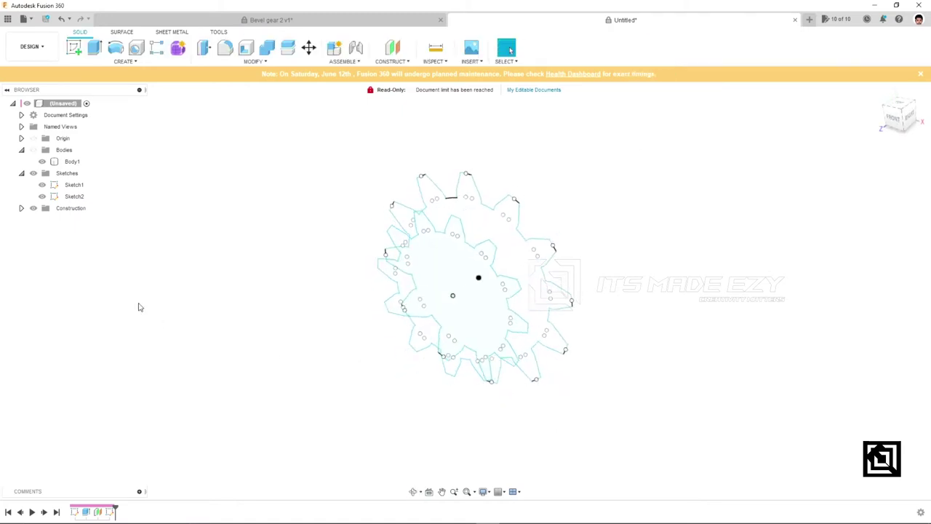
pyautogui.click(392, 48)
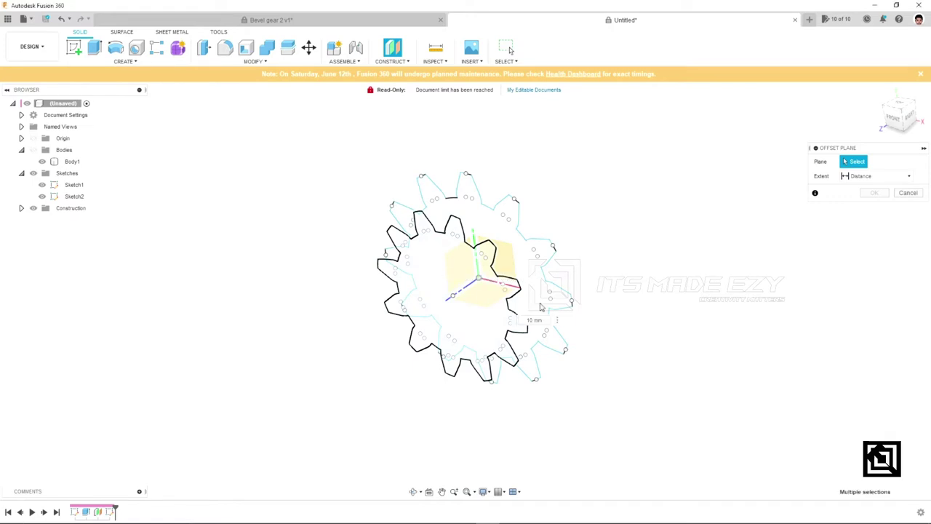
pyautogui.click(432, 271)
pyautogui.click(859, 190)
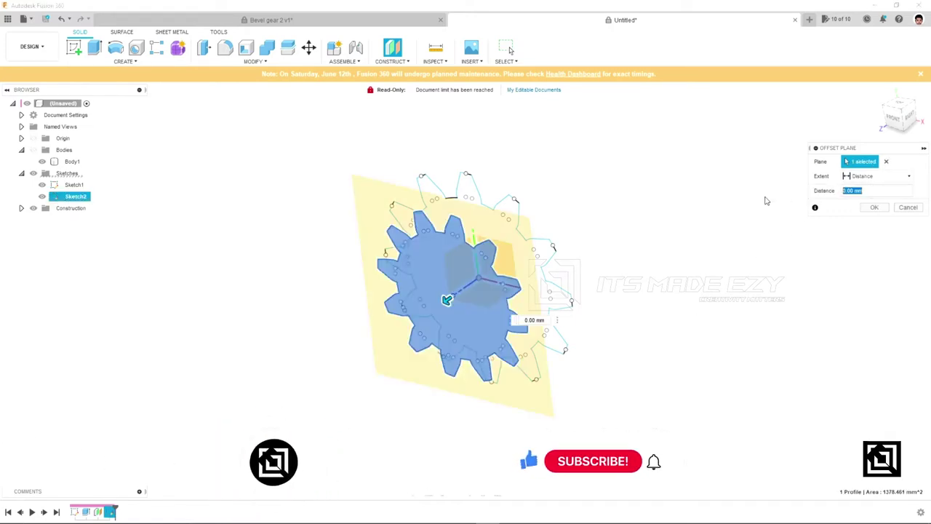
pyautogui.write('10')
pyautogui.press('Return')
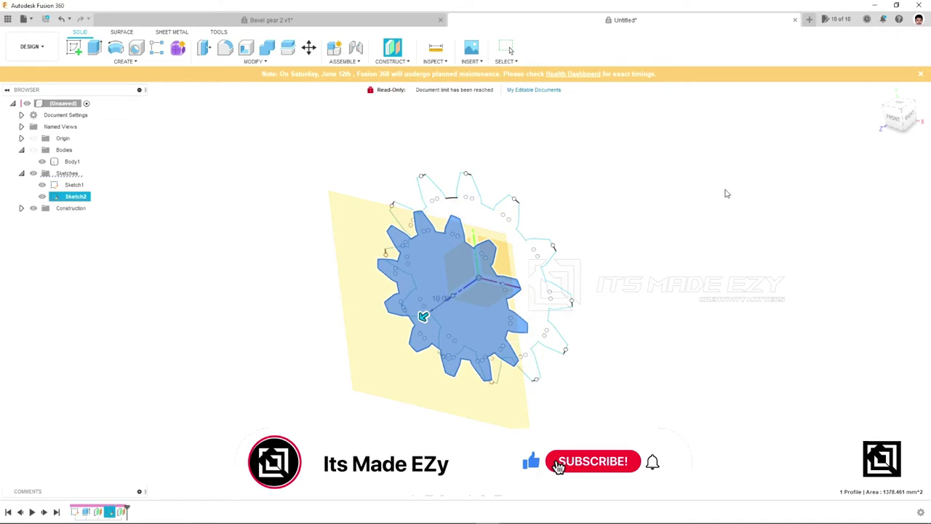
pyautogui.keyDown('shift'); pyautogui.moveTo(264, 266); pyautogui.dragTo(347, 238, button='middle'); pyautogui.keyUp('shift')
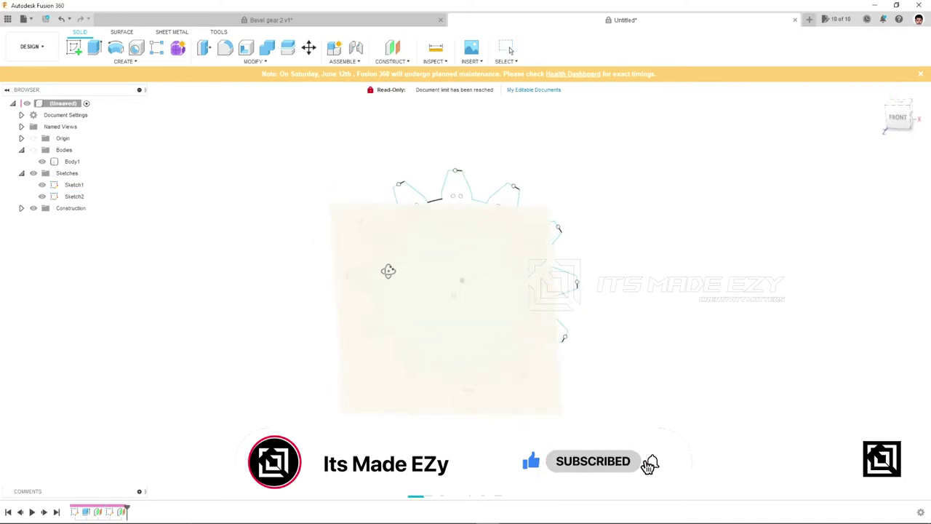
pyautogui.rightClick(346, 238)
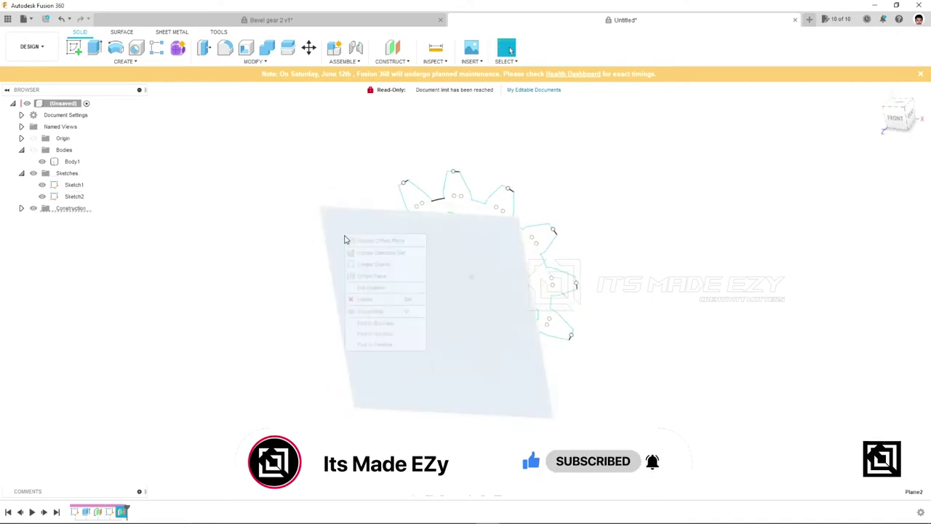
# Sketch on the offset plane, show Body1, hide Sketch1 and Sketch2, and project the gear body
pyautogui.click(378, 266)
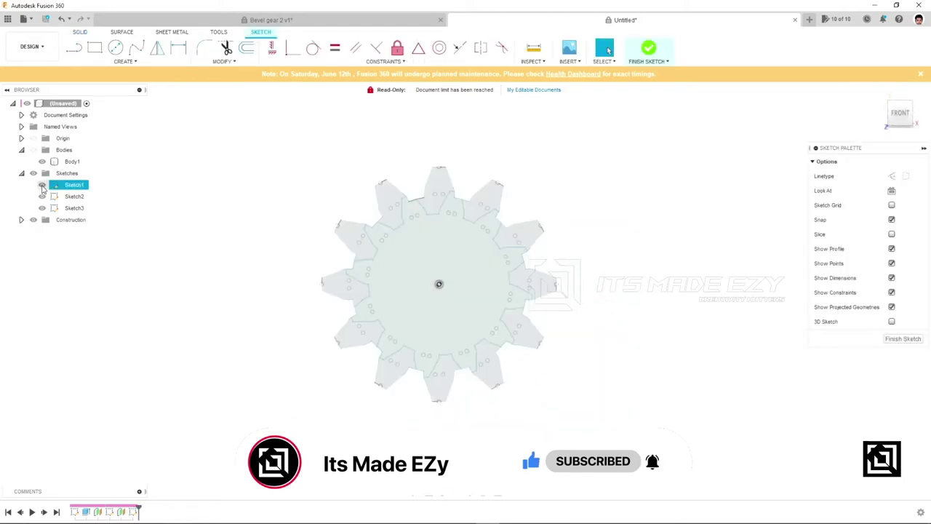
pyautogui.click(33, 150)
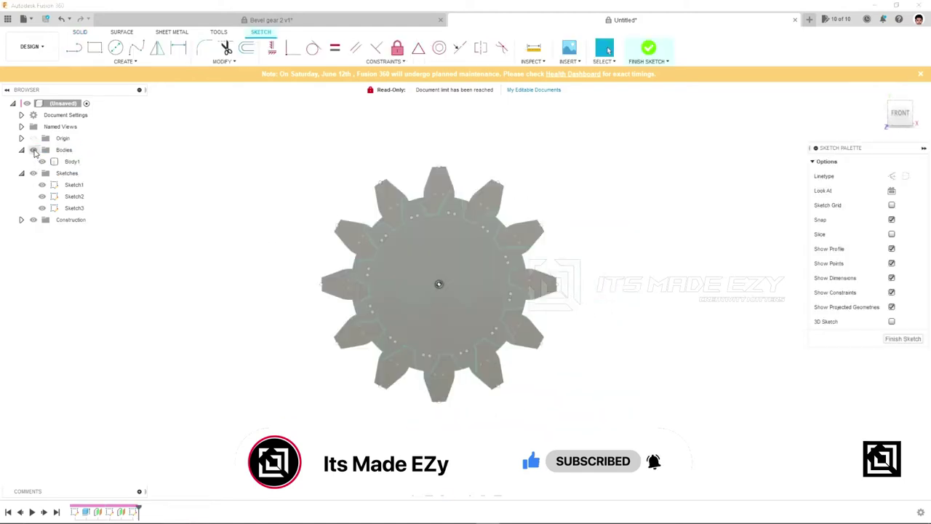
pyautogui.click(42, 184)
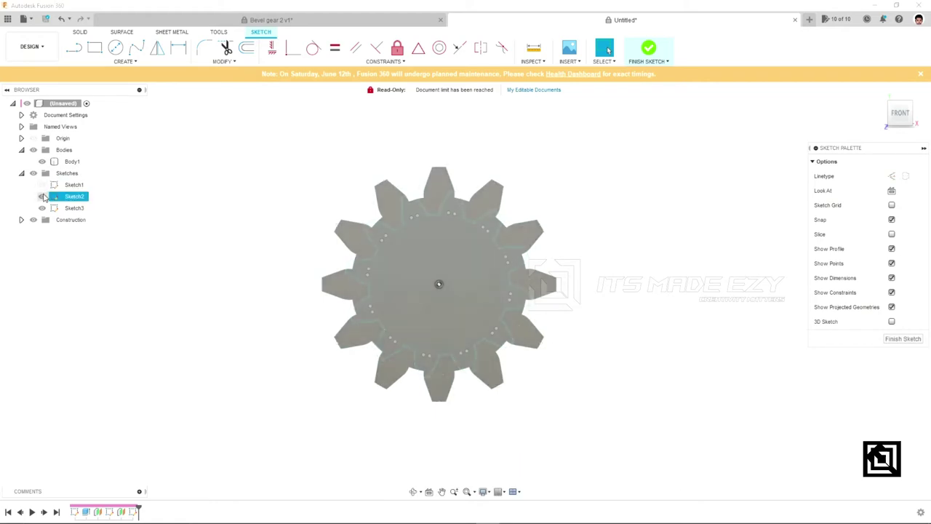
pyautogui.click(124, 61)
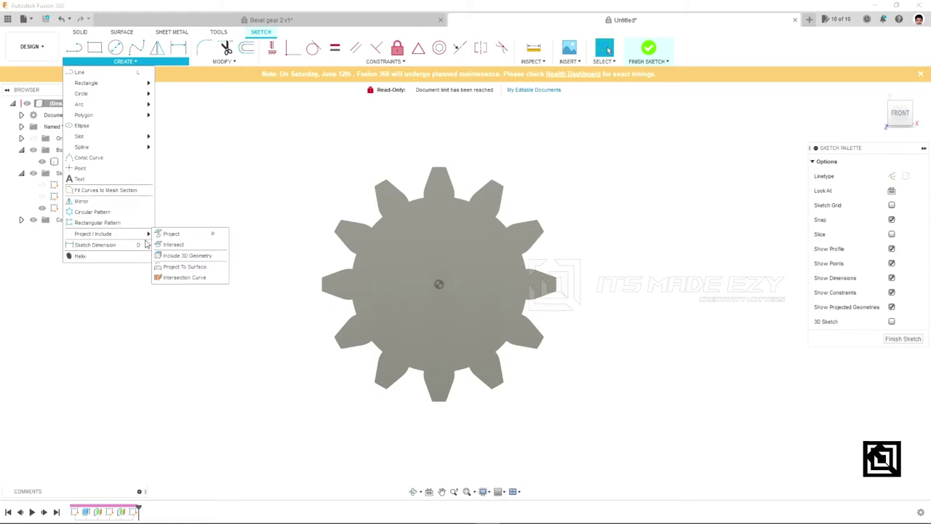
pyautogui.click(162, 234)
pyautogui.click(433, 254)
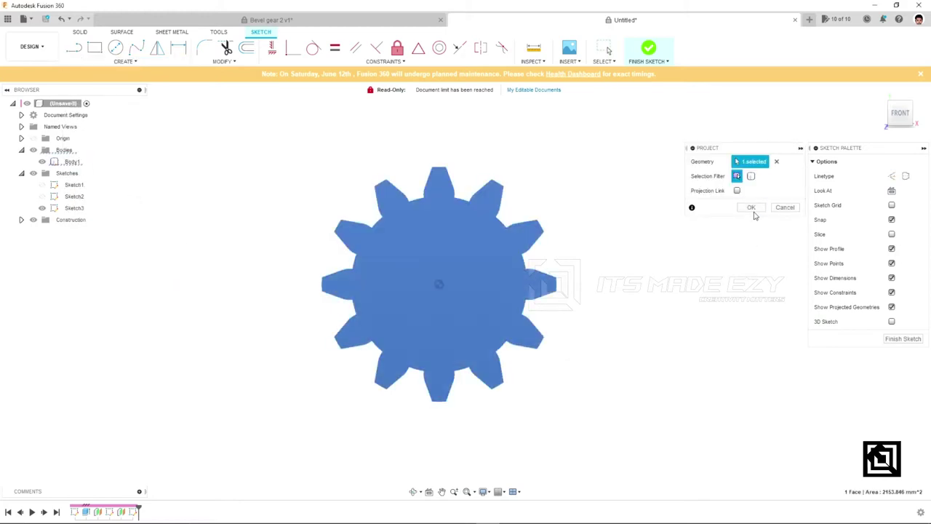
pyautogui.click(751, 207)
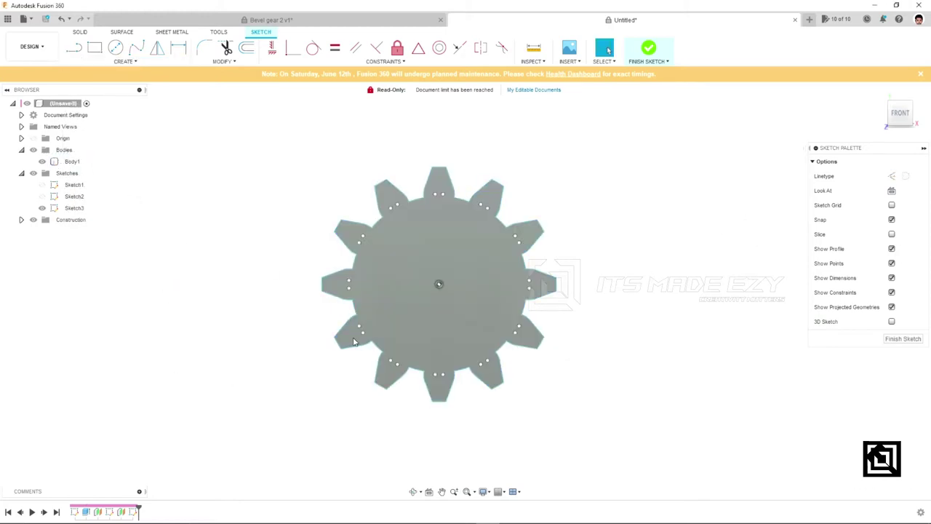
pyautogui.press('F6')
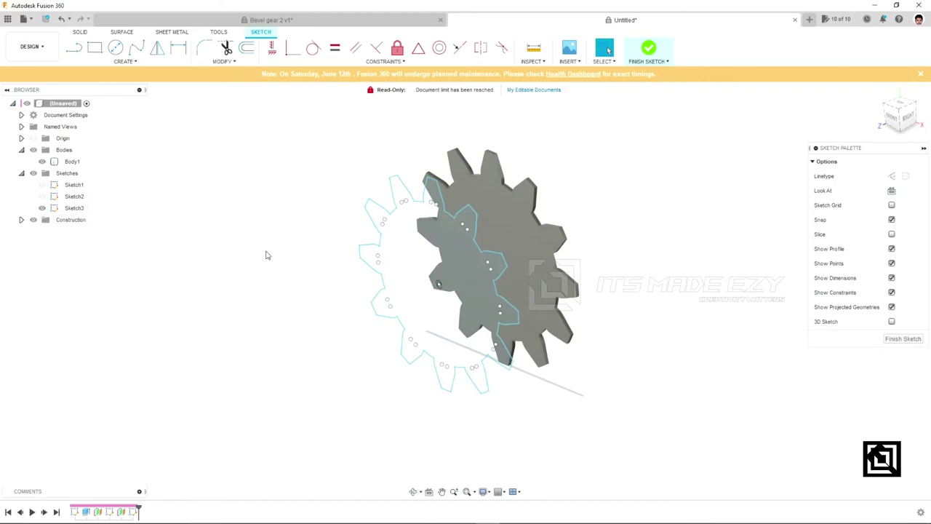
# Scale Sketch3's projected gear outline down about its centre point by a factor below 1
pyautogui.moveTo(591, 435); pyautogui.dragTo(320, 192)
pyautogui.click(422, 239)
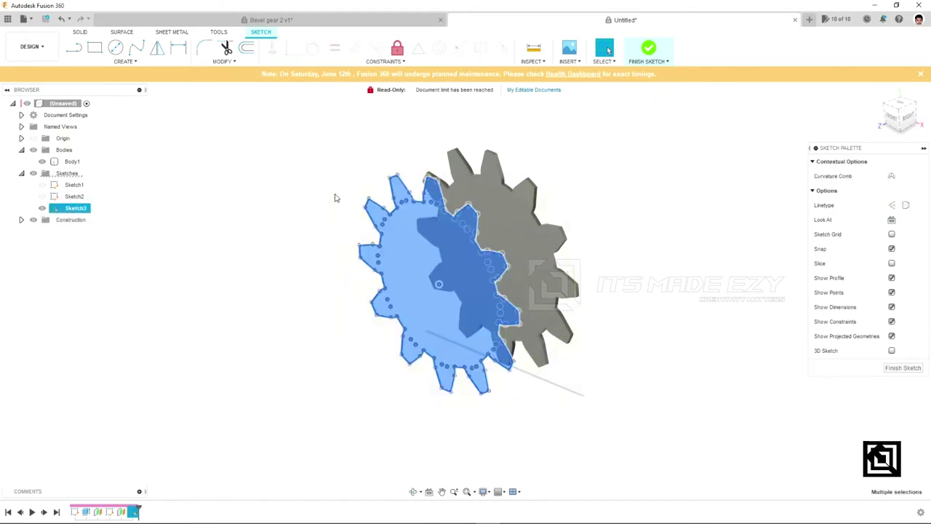
pyautogui.click(894, 116)
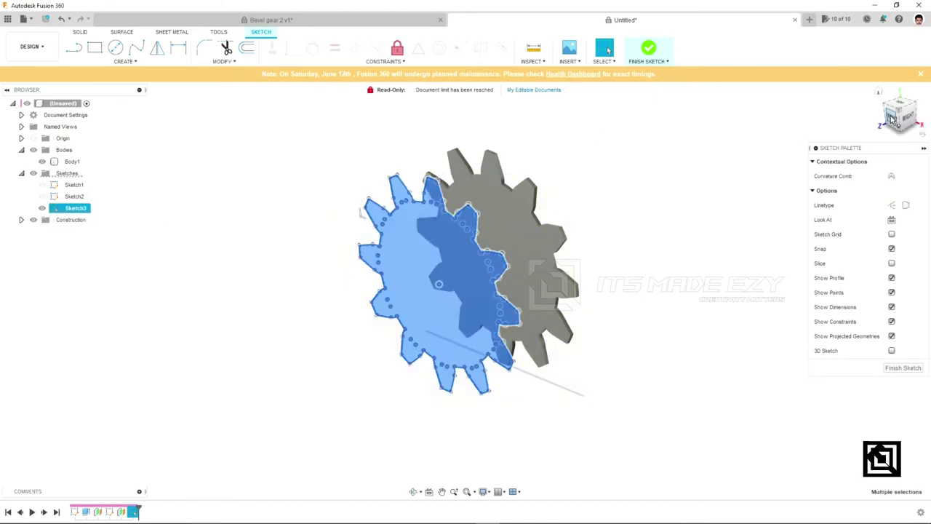
pyautogui.click(224, 61)
pyautogui.click(220, 125)
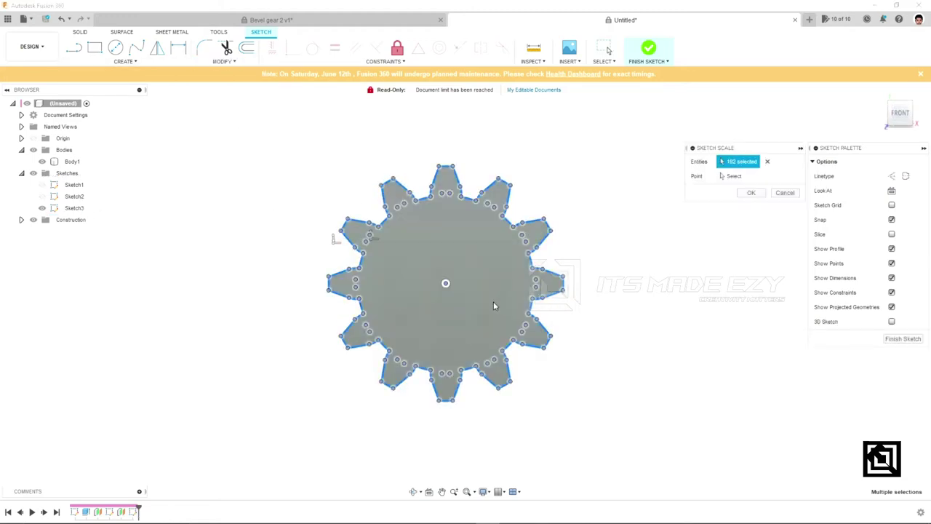
pyautogui.click(446, 284)
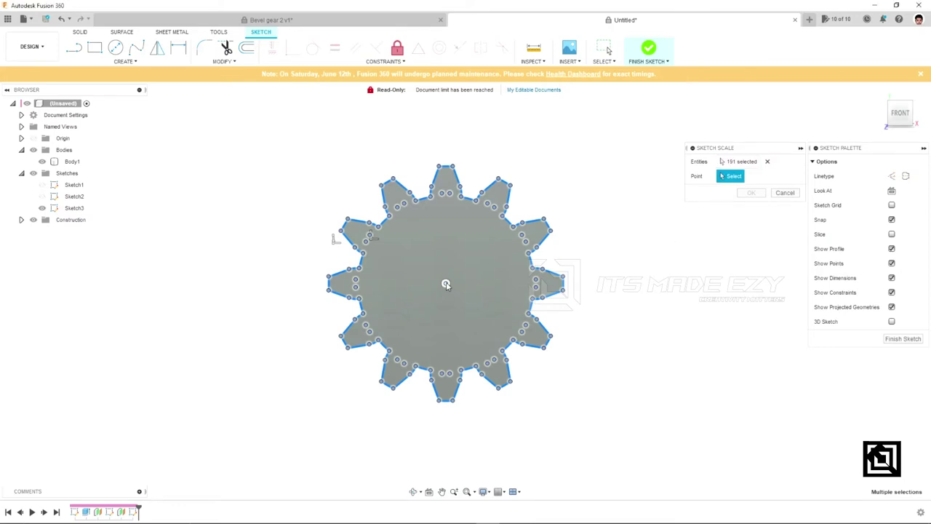
pyautogui.press('F6')
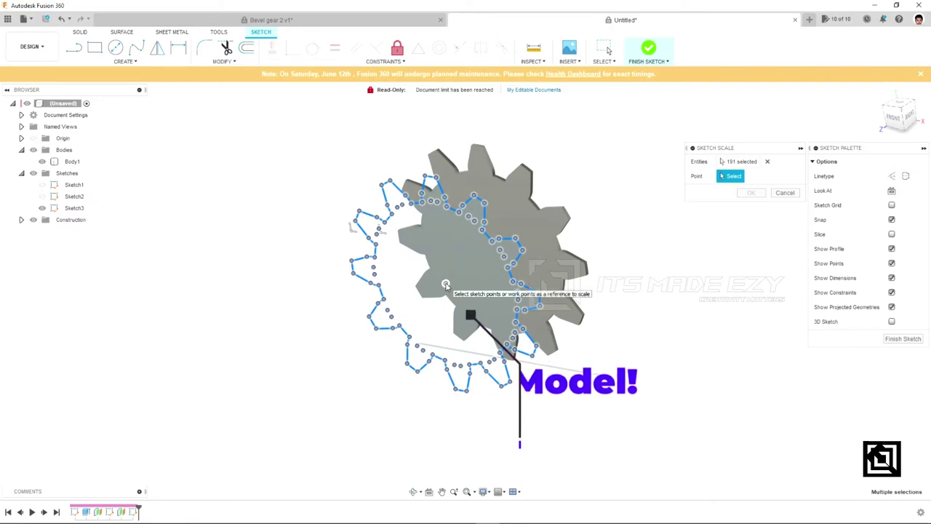
pyautogui.click(446, 284)
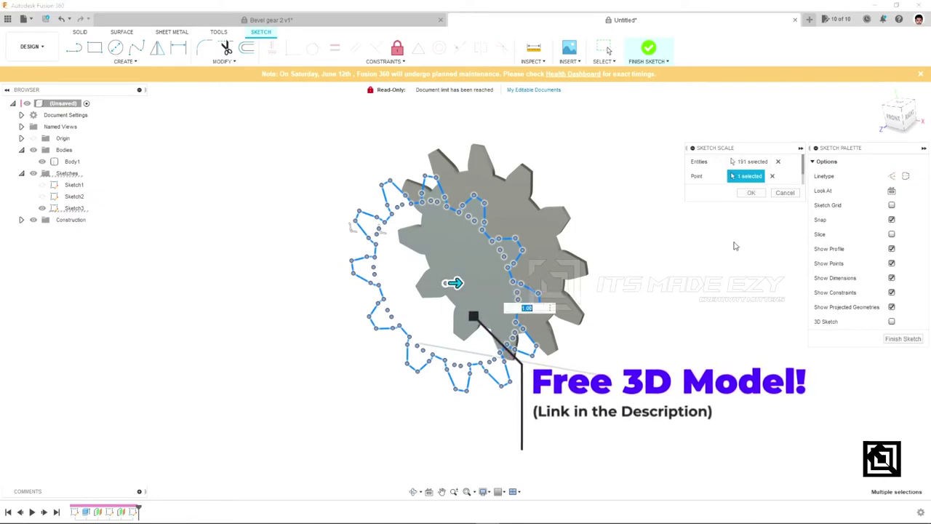
pyautogui.scroll(-1, 731, 161)
pyautogui.click(732, 175)
pyautogui.write('0.6')
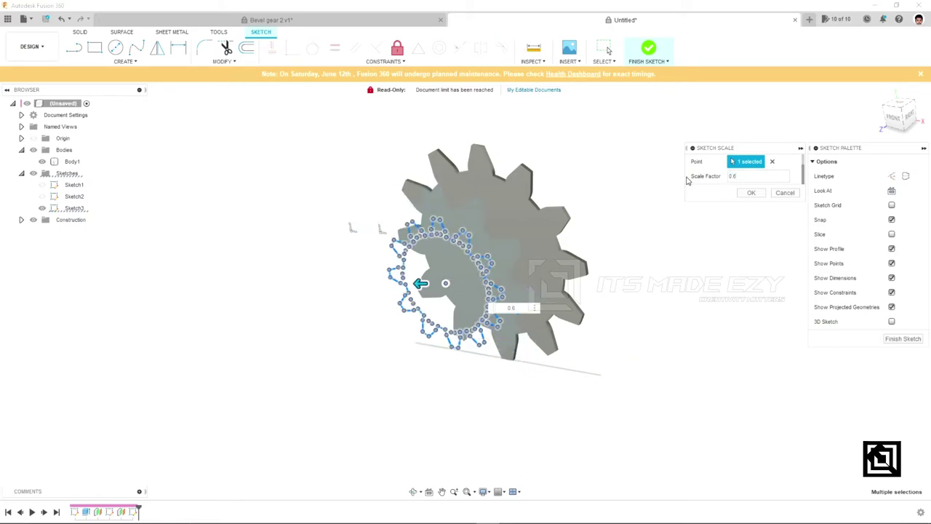
pyautogui.press('Return')
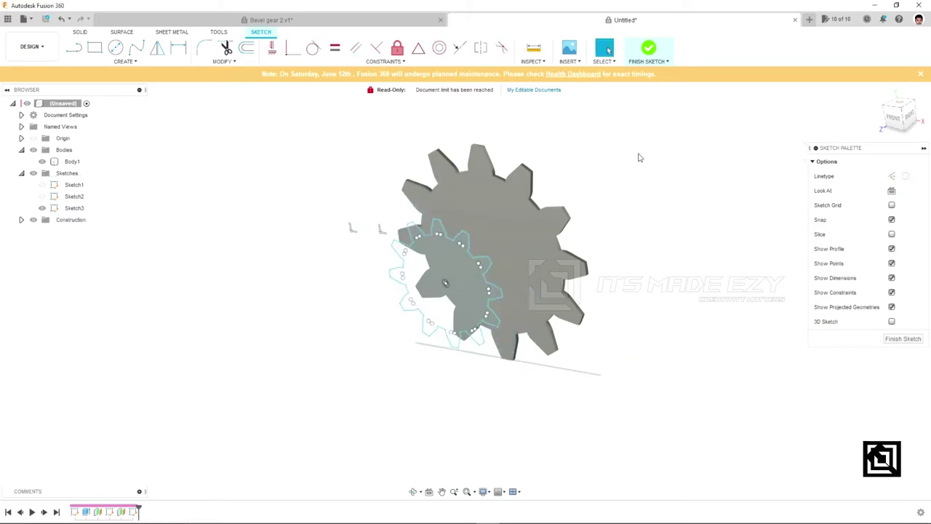
pyautogui.click(697, 156)
# Select the small gear profile in Sketch3 from the front and hide the gear body
pyautogui.click(895, 117)
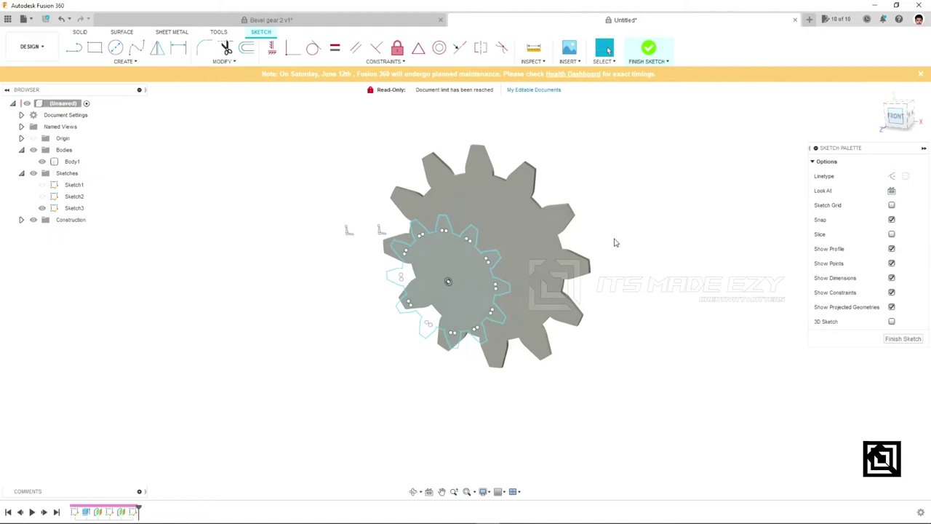
pyautogui.moveTo(578, 393); pyautogui.dragTo(397, 199)
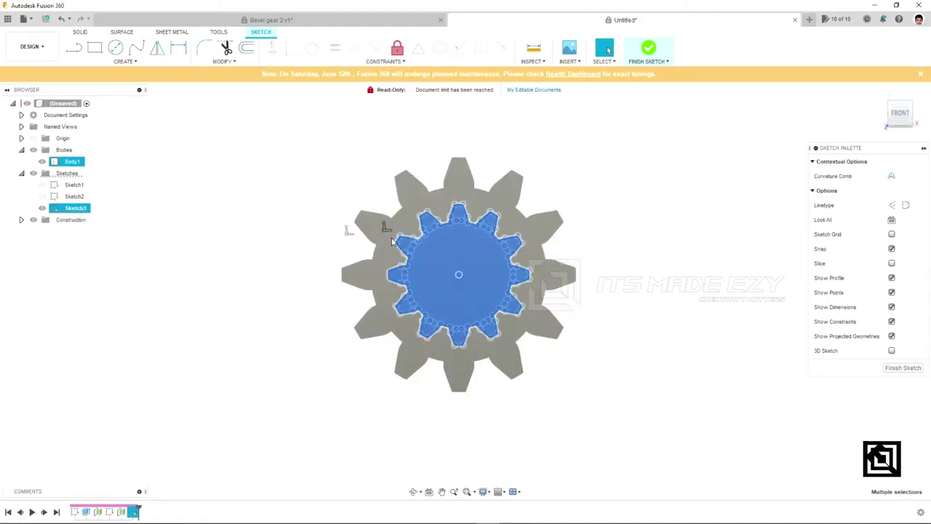
pyautogui.click(42, 162)
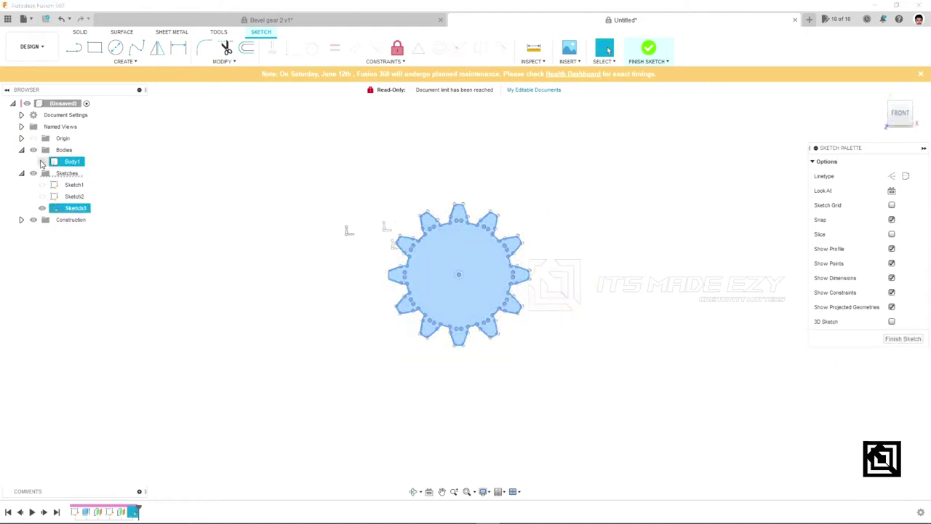
# Start Move/Copy on the selected profile with its pivot at the gear's centre, showing Sketch1
pyautogui.rightClick(480, 270)
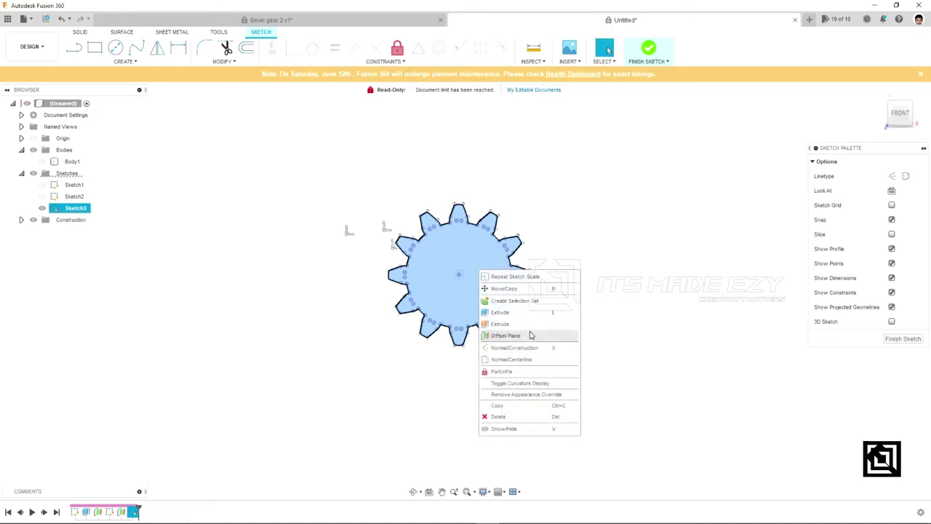
pyautogui.click(502, 289)
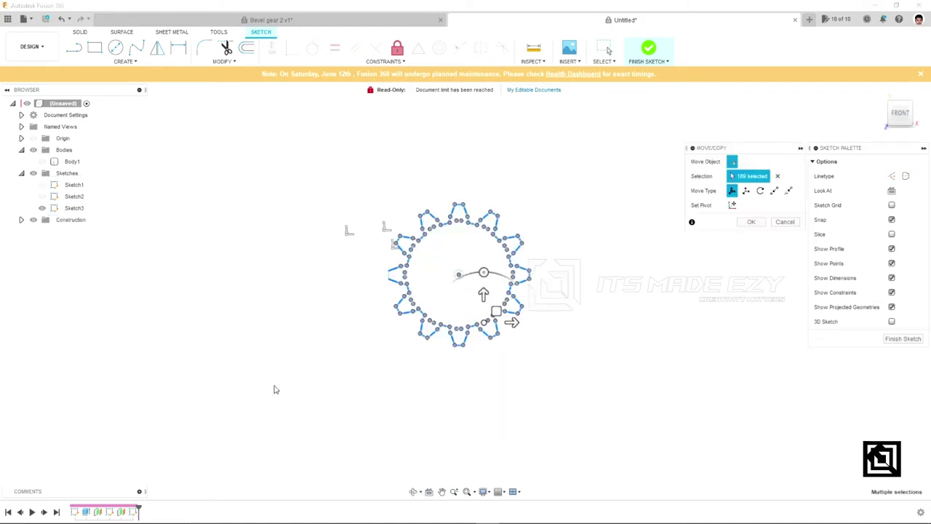
pyautogui.click(732, 204)
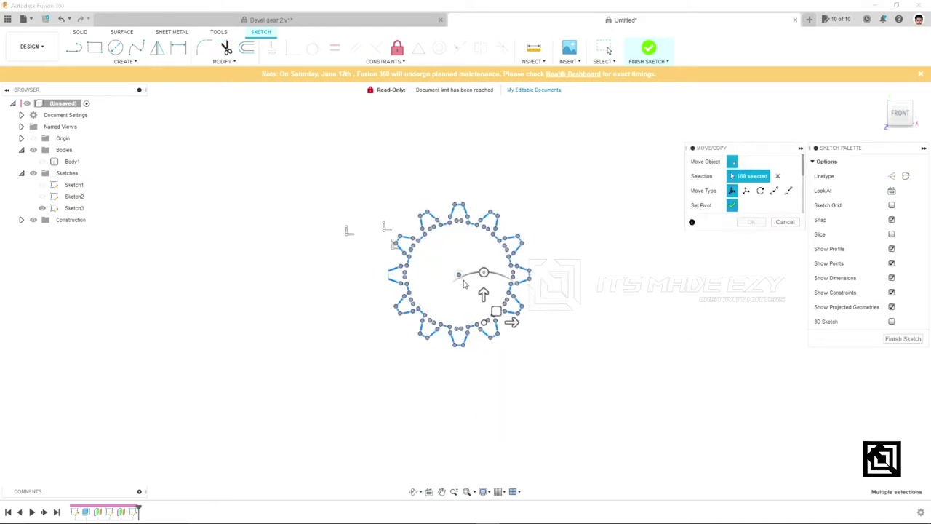
pyautogui.click(458, 274)
pyautogui.click(731, 205)
pyautogui.scroll(1, 661, 300)
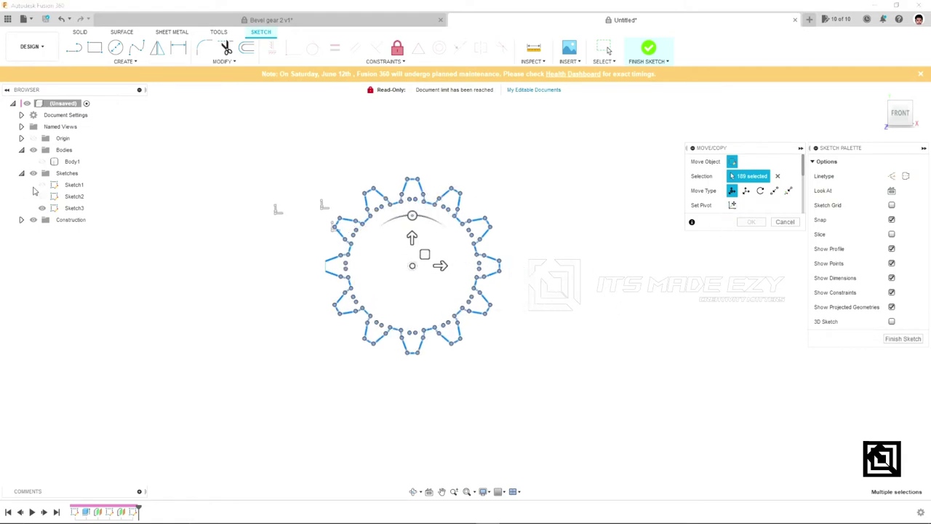
pyautogui.click(42, 185)
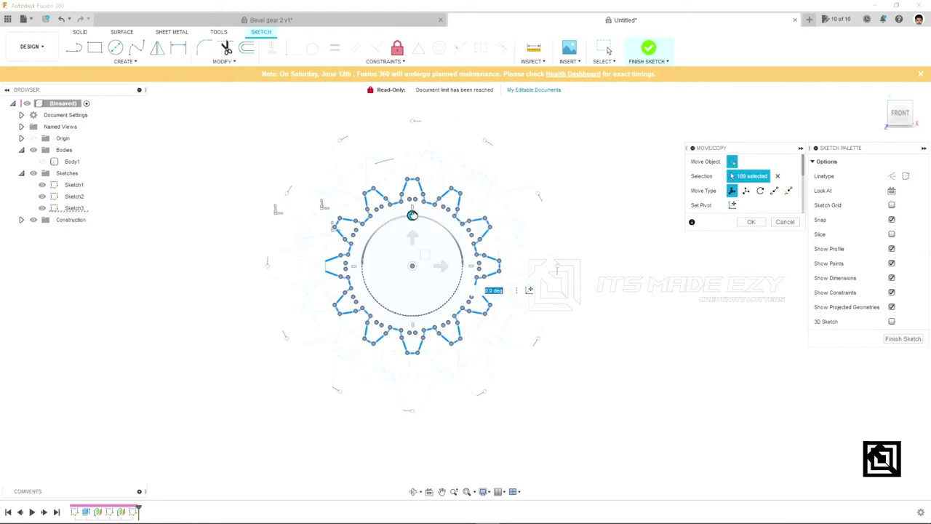
# Rotate the small gear profile by -20 degrees about its centre and apply the move
pyautogui.moveTo(411, 215); pyautogui.dragTo(497, 271)
pyautogui.press('BackSpace')
pyautogui.write('15')
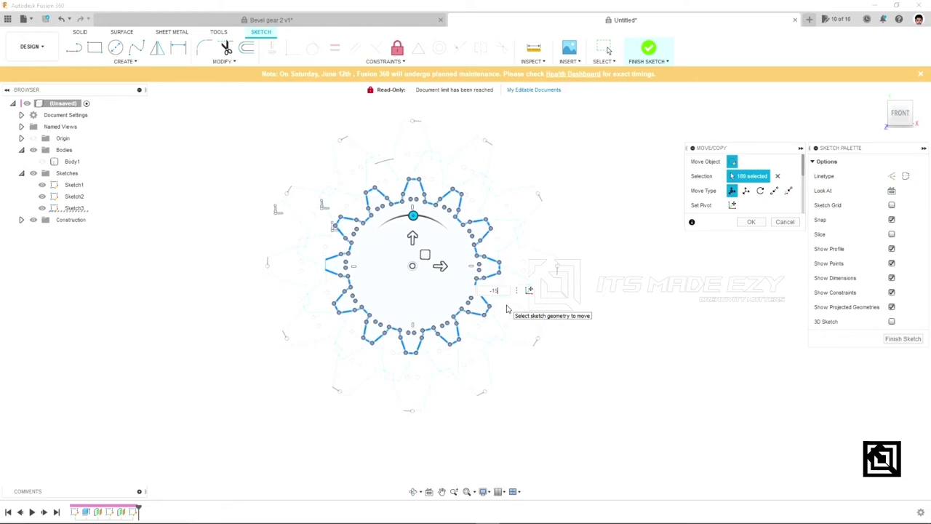
pyautogui.press('Return')
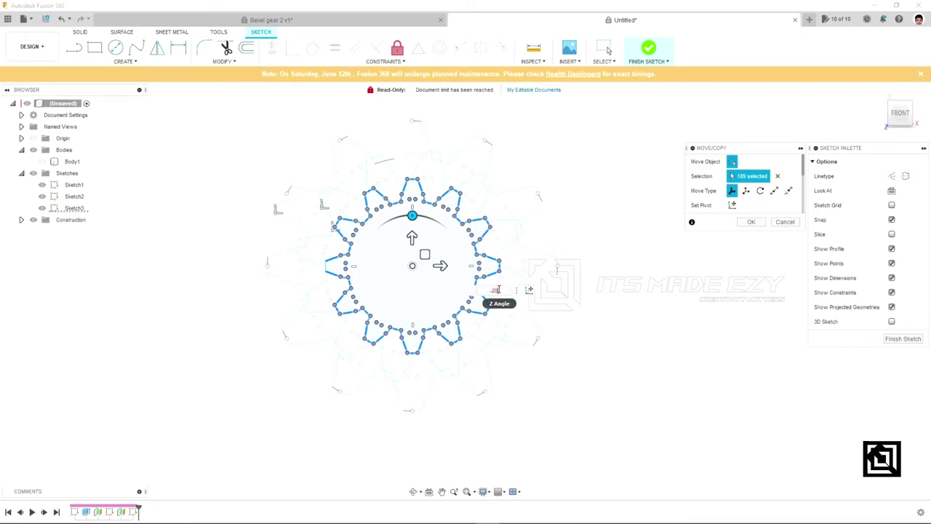
pyautogui.press('Return')
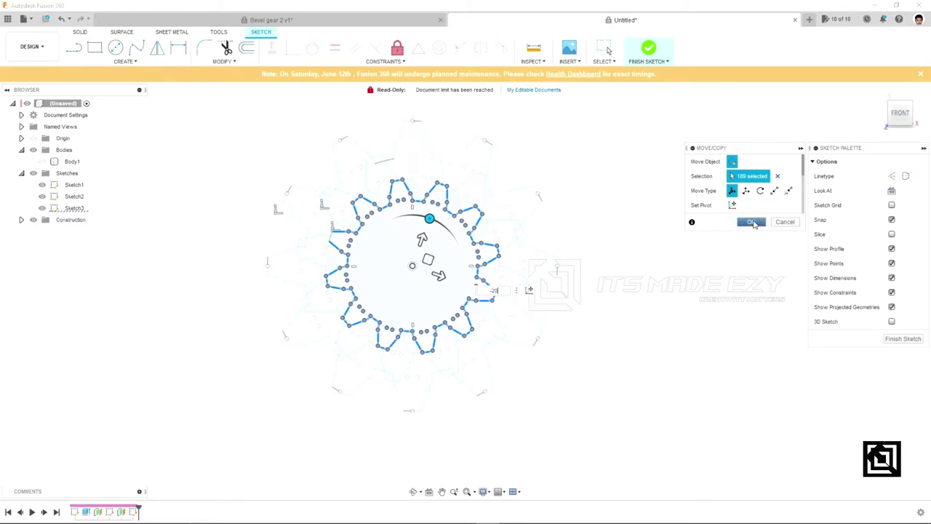
pyautogui.click(754, 223)
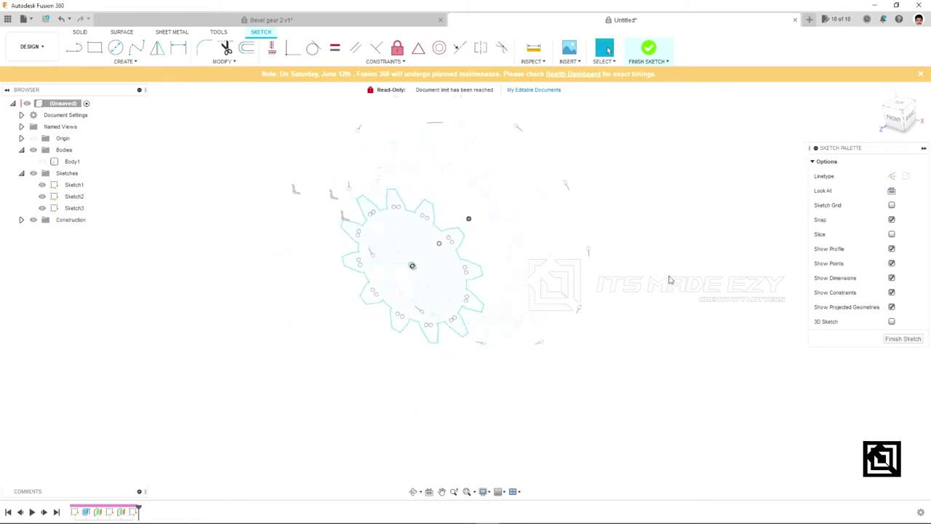
# Finish Sketch3, then zoom in and click the outer gear profile to check the overlapping outlines
pyautogui.click(647, 51)
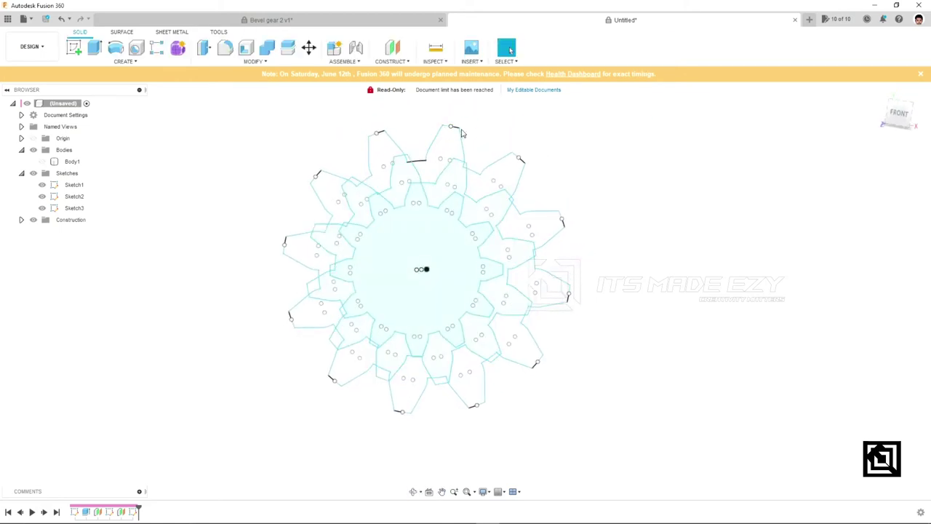
pyautogui.scroll(3, 453, 132)
pyautogui.scroll(3, 452, 131)
pyautogui.scroll(-3, 494, 175)
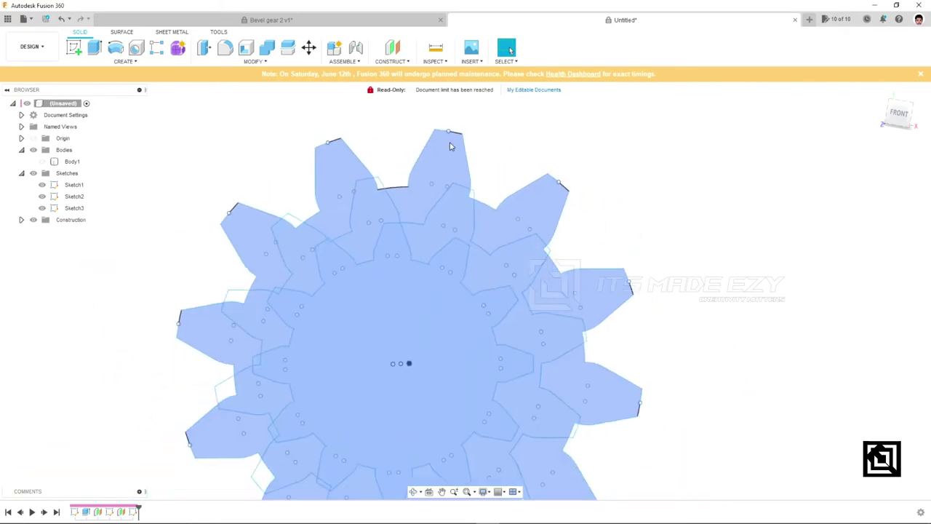
pyautogui.scroll(-1, 512, 192)
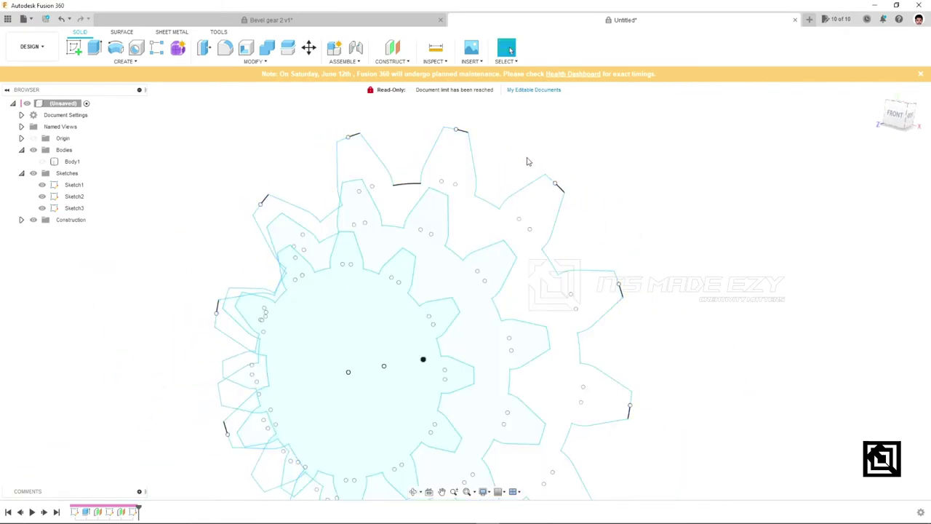
pyautogui.click(457, 150)
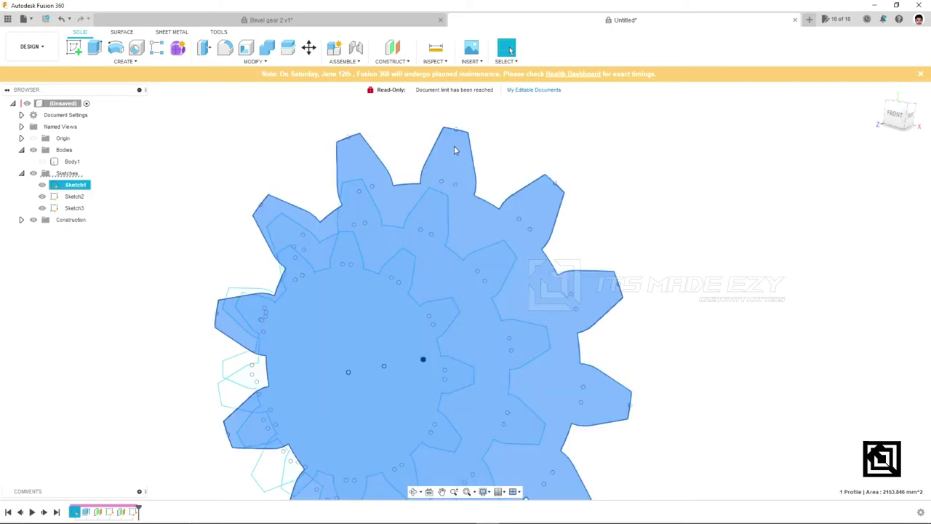
pyautogui.click(518, 148)
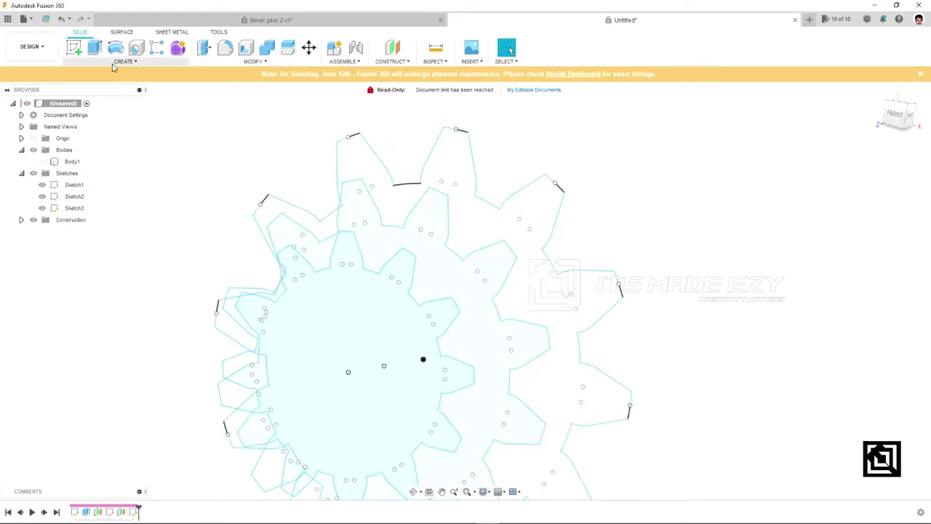
# Start a loft from the outer Sketch1 gear profile to the inner Sketch2 profile, adding a third section
pyautogui.click(123, 61)
pyautogui.click(79, 147)
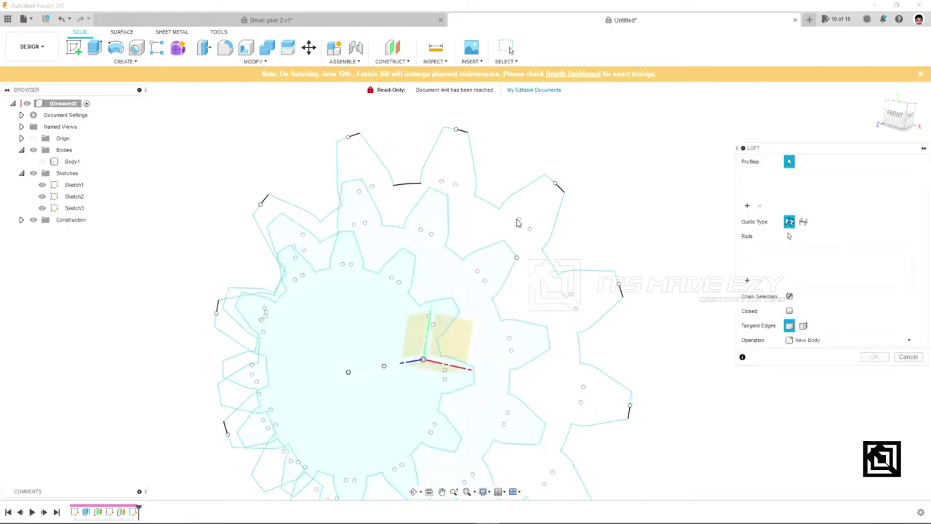
pyautogui.click(470, 178)
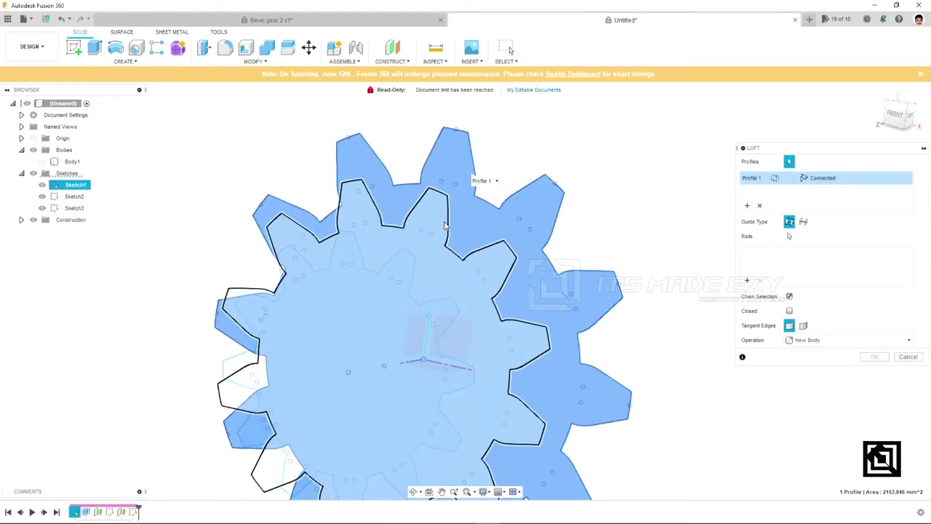
pyautogui.click(446, 227)
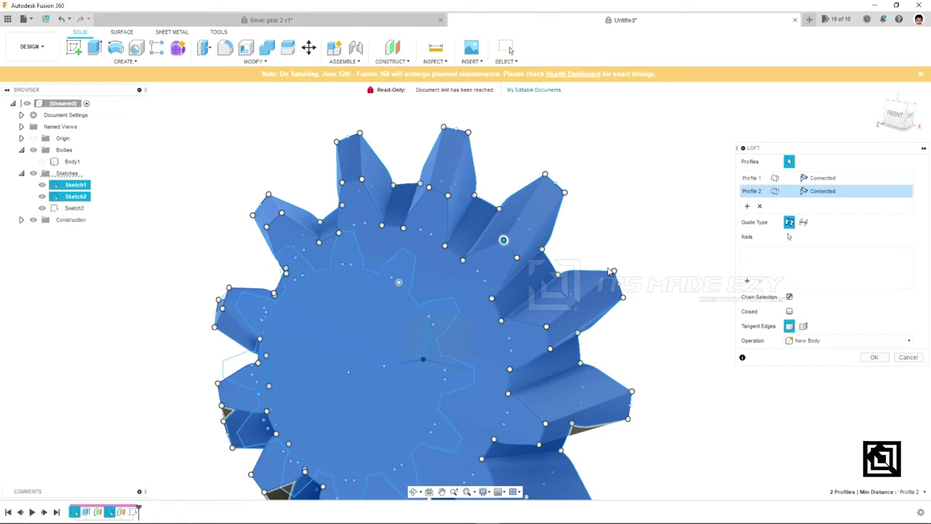
pyautogui.click(611, 270)
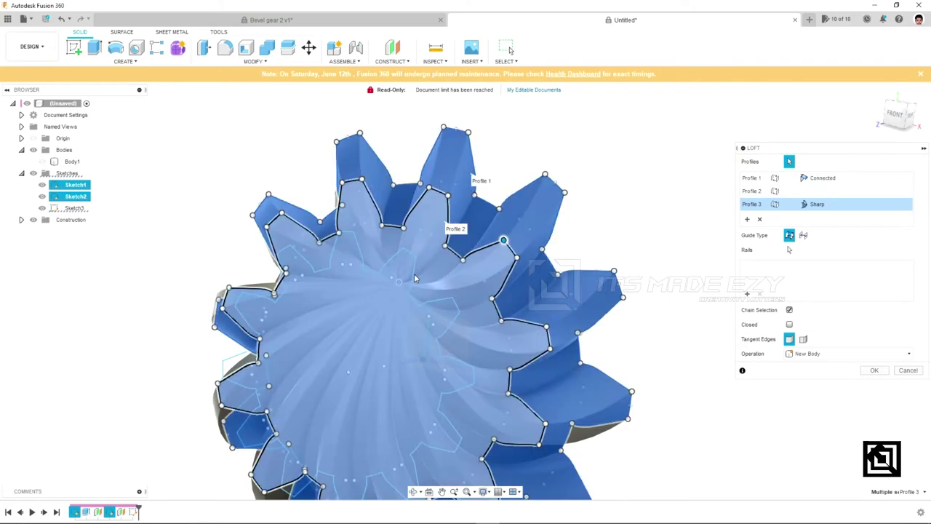
# Replace the wrong third loft section with the small rotated Sketch3 gear, creating the twisted Body2
pyautogui.click(760, 219)
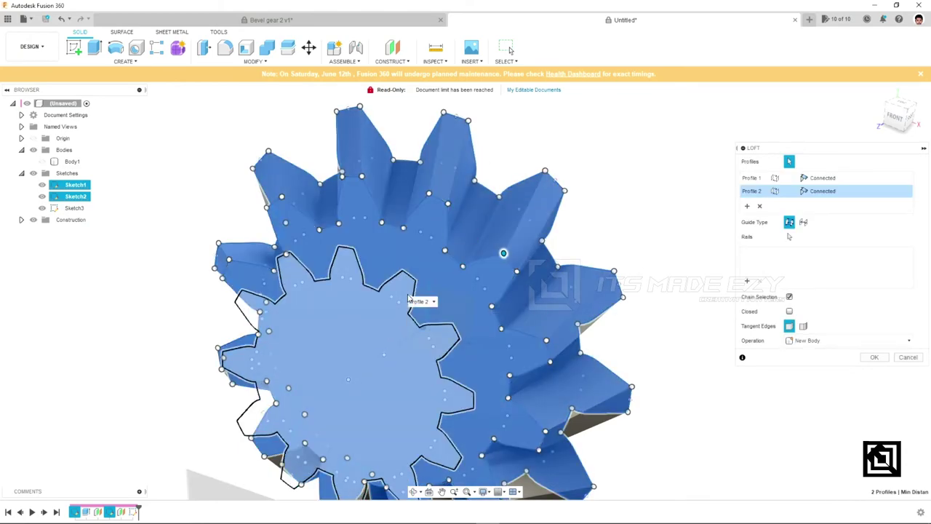
pyautogui.click(408, 298)
pyautogui.moveTo(653, 303)
pyautogui.keyDown('shift'); pyautogui.mouseDown(button='middle')
pyautogui.moveTo(640, 280)
pyautogui.moveTo(663, 291)
pyautogui.mouseUp(button='middle'); pyautogui.keyUp('shift')
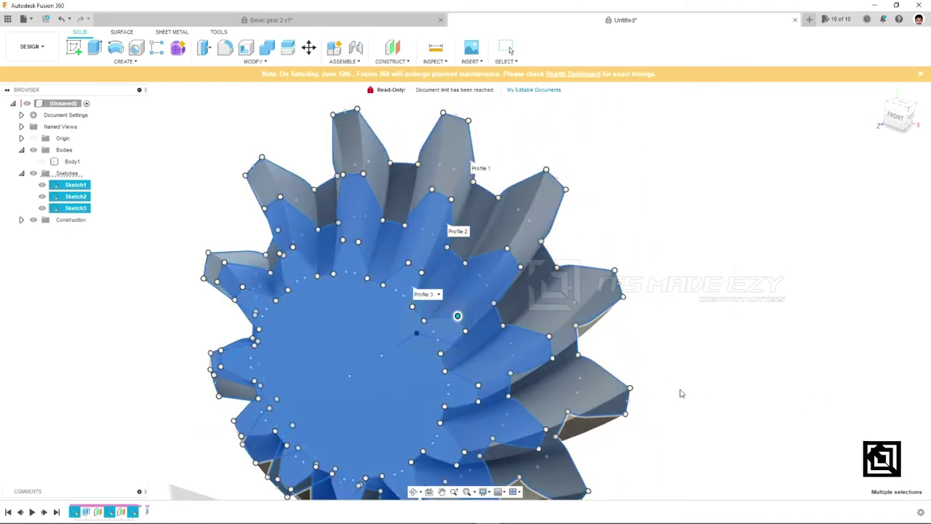
pyautogui.scroll(-3, 680, 393)
pyautogui.scroll(-2, 681, 393)
pyautogui.moveTo(679, 391)
pyautogui.mouseDown(button='middle')
pyautogui.moveTo(725, 300)
pyautogui.moveTo(688, 322)
pyautogui.moveTo(671, 347)
pyautogui.moveTo(616, 369)
pyautogui.moveTo(688, 262)
pyautogui.moveTo(706, 308)
pyautogui.moveTo(446, 349)
pyautogui.mouseUp(button='middle')
pyautogui.click(565, 238)
# Select the lofted gear's flat front face and start a new sketch on it
pyautogui.keyDown('shift'); pyautogui.moveTo(565, 238); pyautogui.dragTo(509, 282, button='middle'); pyautogui.keyUp('shift')
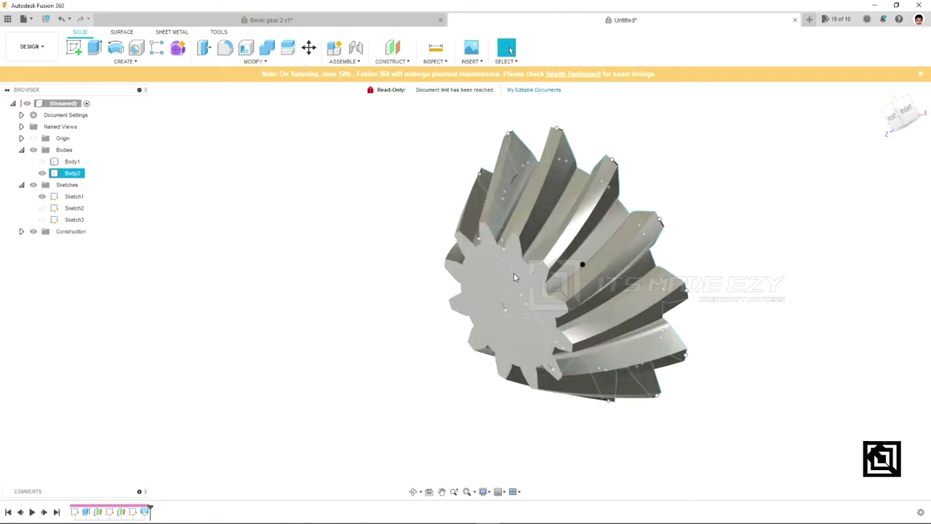
pyautogui.press('Escape')
pyautogui.click(893, 117)
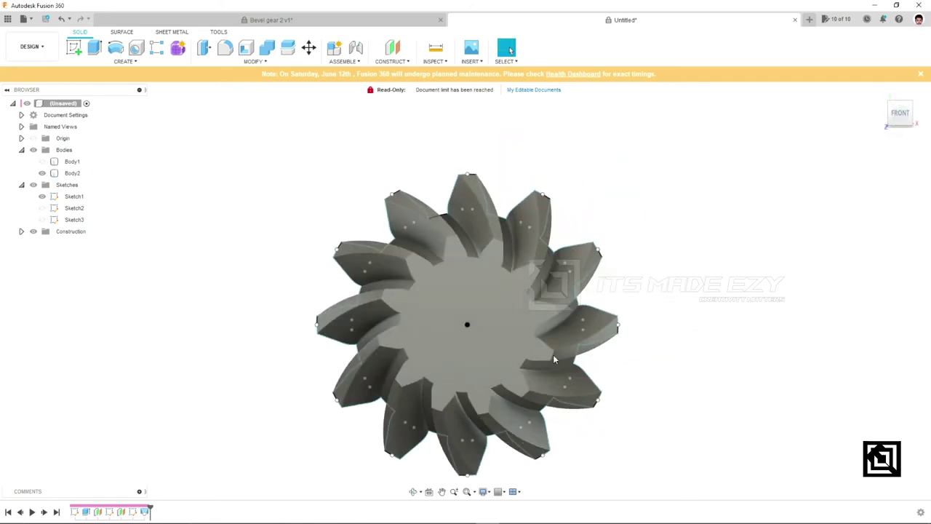
pyautogui.click(593, 353)
pyautogui.scroll(2, 593, 353)
pyautogui.scroll(-2, 463, 337)
pyautogui.moveTo(463, 337)
pyautogui.mouseDown(button='middle')
pyautogui.moveTo(451, 286)
pyautogui.moveTo(496, 301)
pyautogui.moveTo(437, 302)
pyautogui.mouseUp(button='middle')
pyautogui.click(427, 299)
pyautogui.rightClick(433, 279)
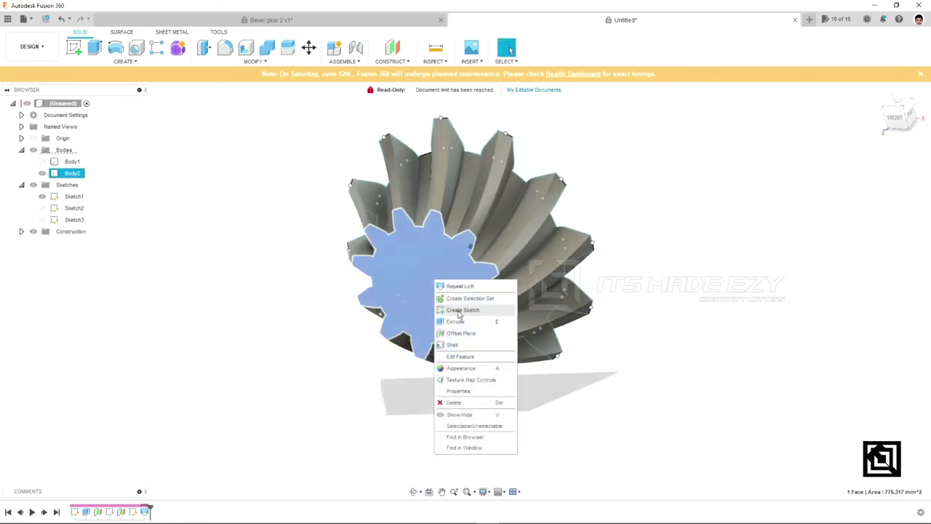
pyautogui.click(530, 282)
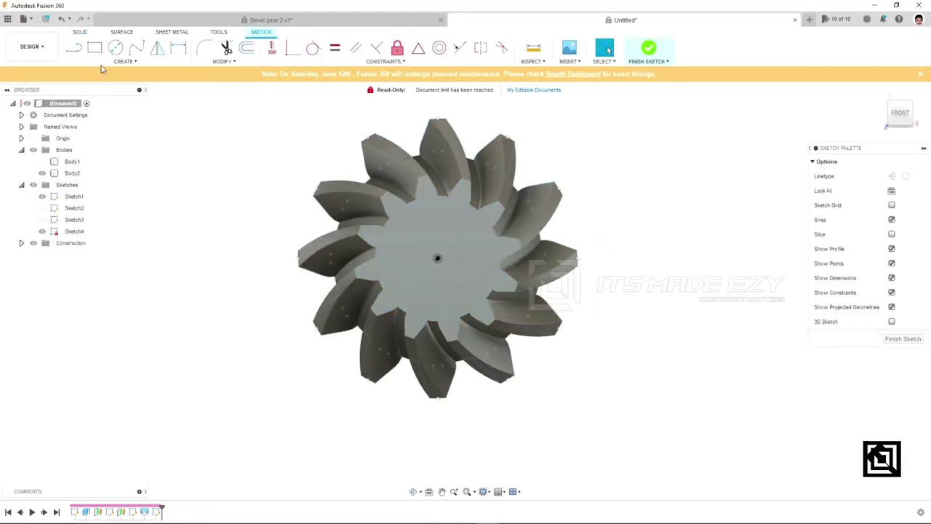
# Draw a 10 mm diameter circle at the gear's centre and finish the sketch
pyautogui.click(116, 48)
pyautogui.click(438, 258)
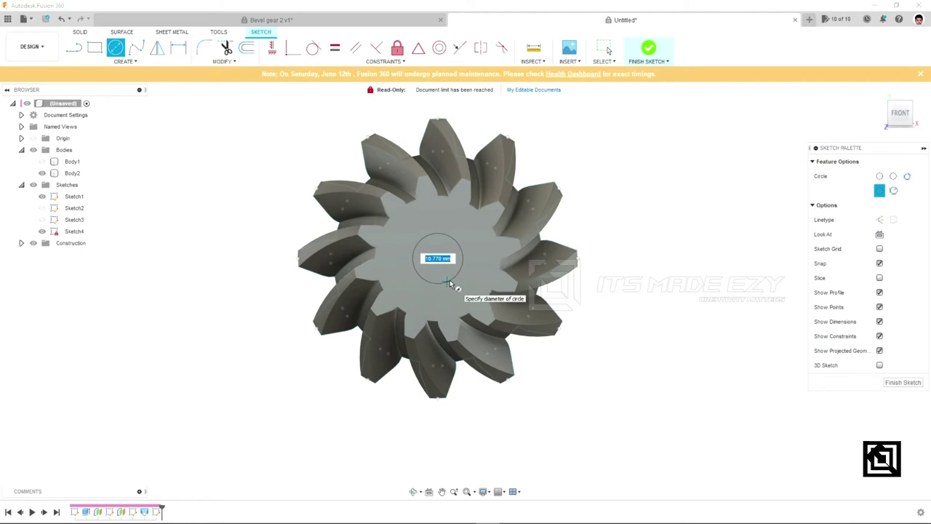
pyautogui.write('10')
pyautogui.press('Return')
pyautogui.press('Escape')
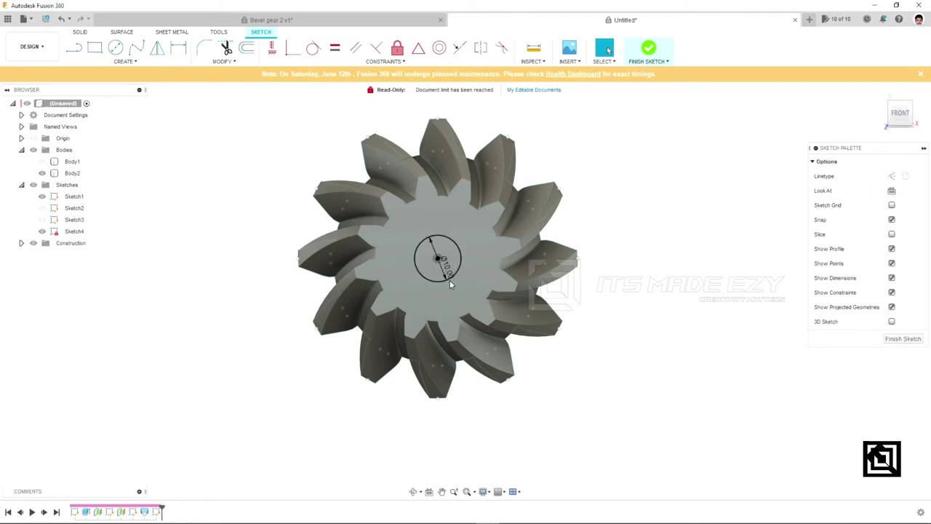
pyautogui.keyDown('shift'); pyautogui.moveTo(597, 233); pyautogui.dragTo(549, 250, button='middle'); pyautogui.keyUp('shift')
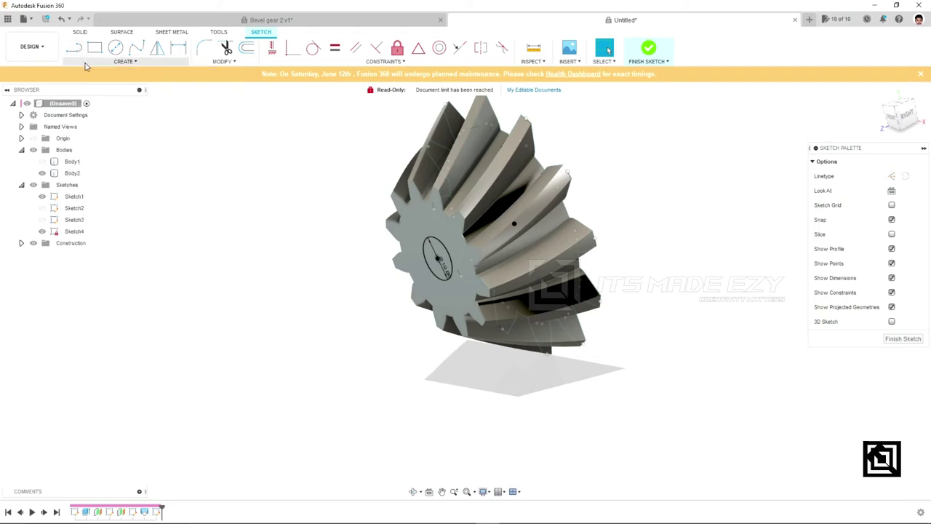
pyautogui.click(648, 48)
pyautogui.click(203, 47)
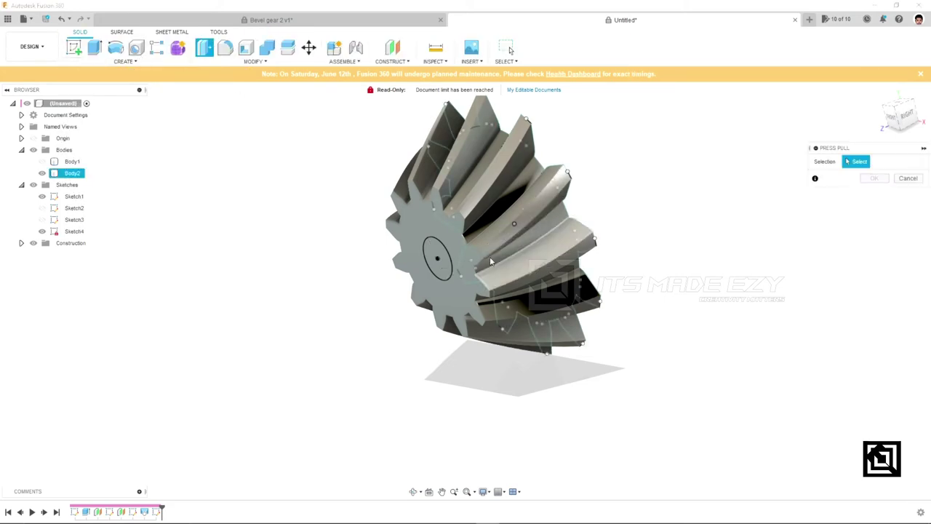
# Press Pull the 10 mm circle into a bore cut through the gear
pyautogui.click(440, 256)
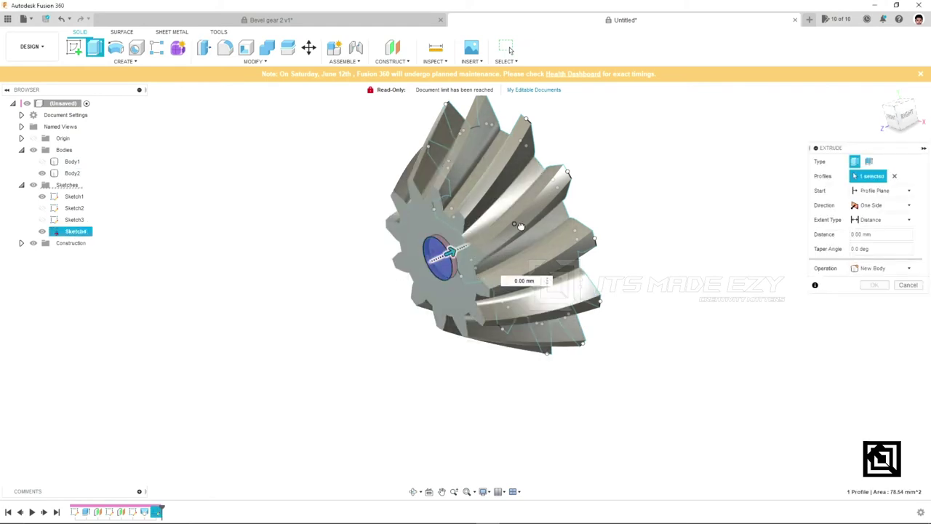
pyautogui.moveTo(446, 251); pyautogui.dragTo(644, 165)
pyautogui.click(884, 302)
# Return to the front view and start a new sketch on Body2's front face
pyautogui.keyDown('shift'); pyautogui.moveTo(863, 312); pyautogui.dragTo(836, 203, button='middle'); pyautogui.keyUp('shift')
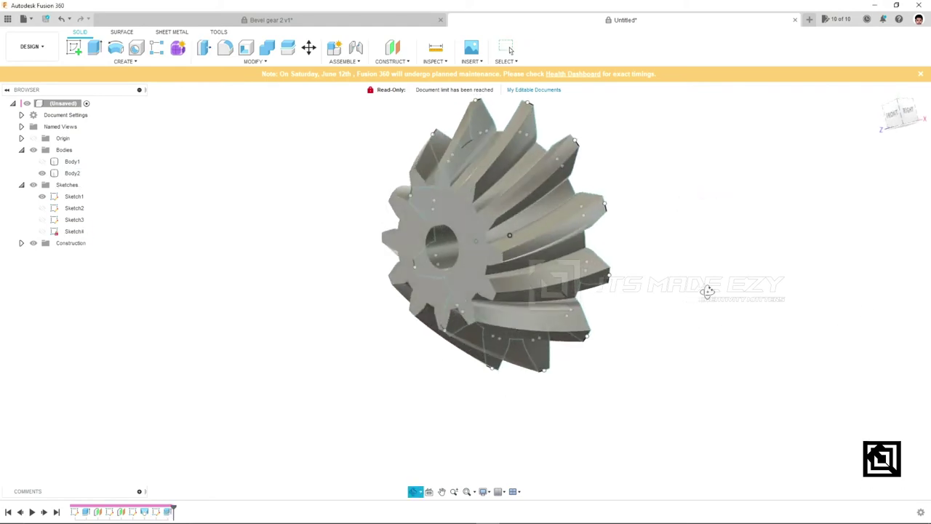
pyautogui.click(901, 112)
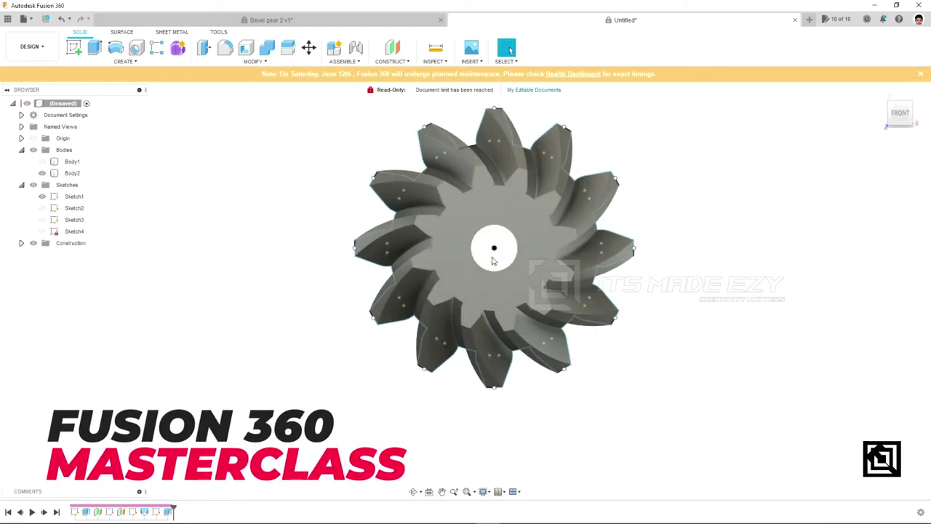
pyautogui.click(494, 245)
pyautogui.scroll(2, 494, 245)
pyautogui.click(513, 231)
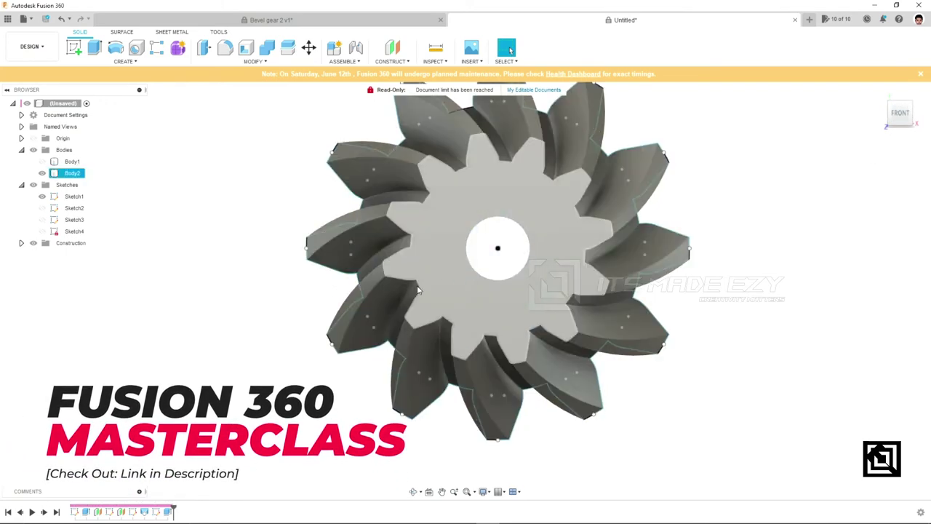
pyautogui.click(490, 216)
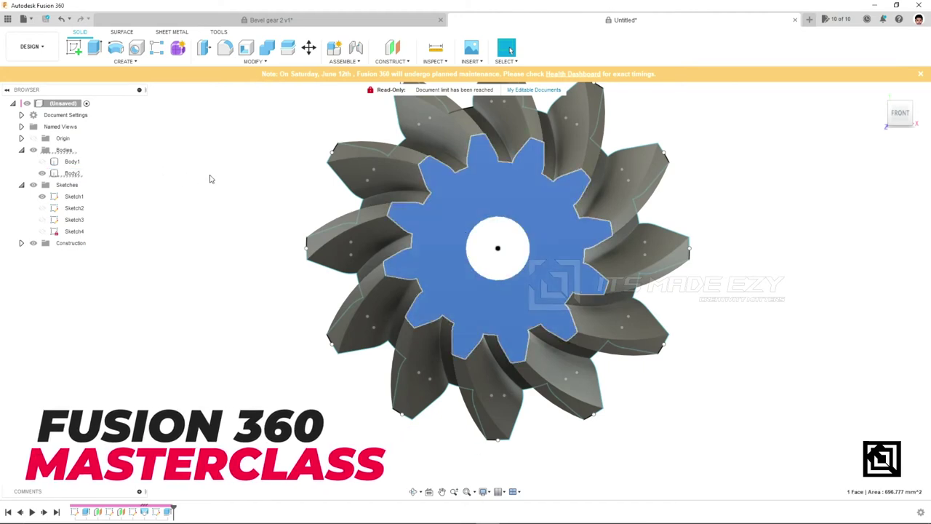
pyautogui.click(77, 49)
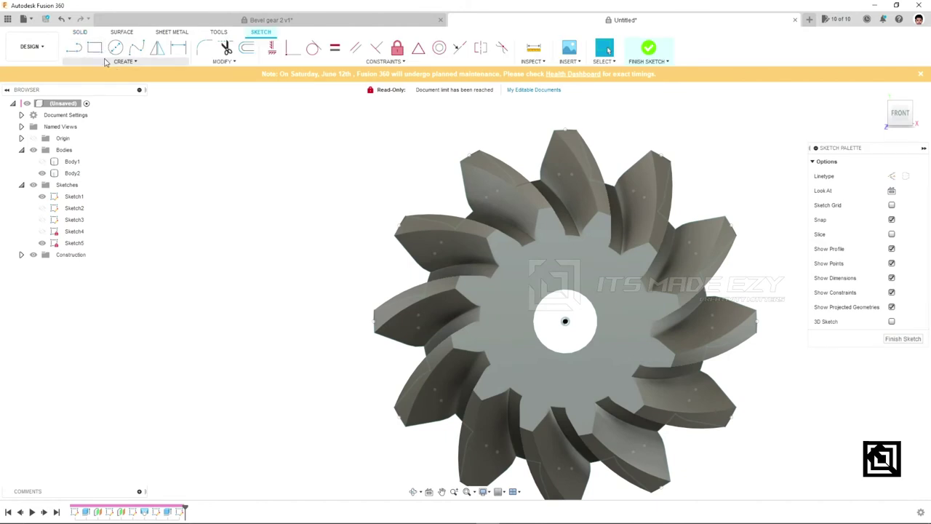
# Draw a small centre-point keyway rectangle on the bore's top edge and finish the sketch
pyautogui.click(109, 61)
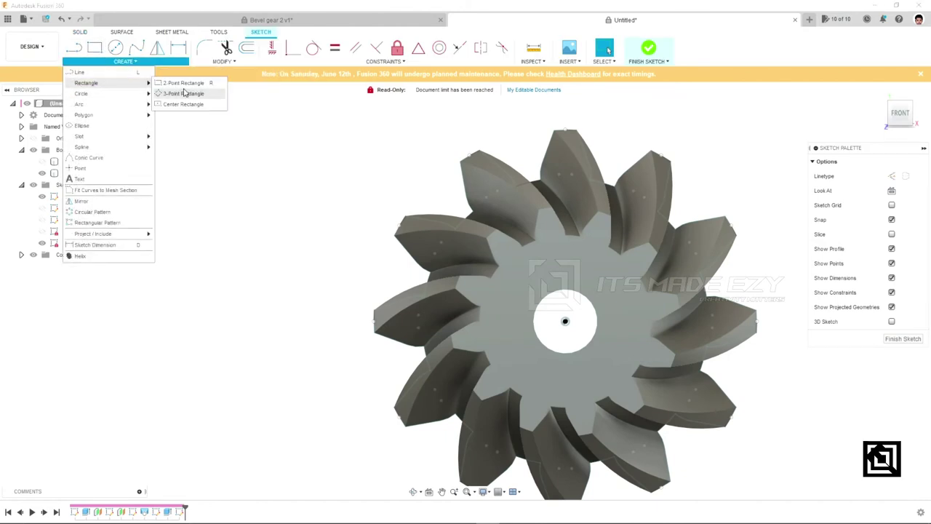
pyautogui.click(182, 94)
pyautogui.scroll(2, 564, 292)
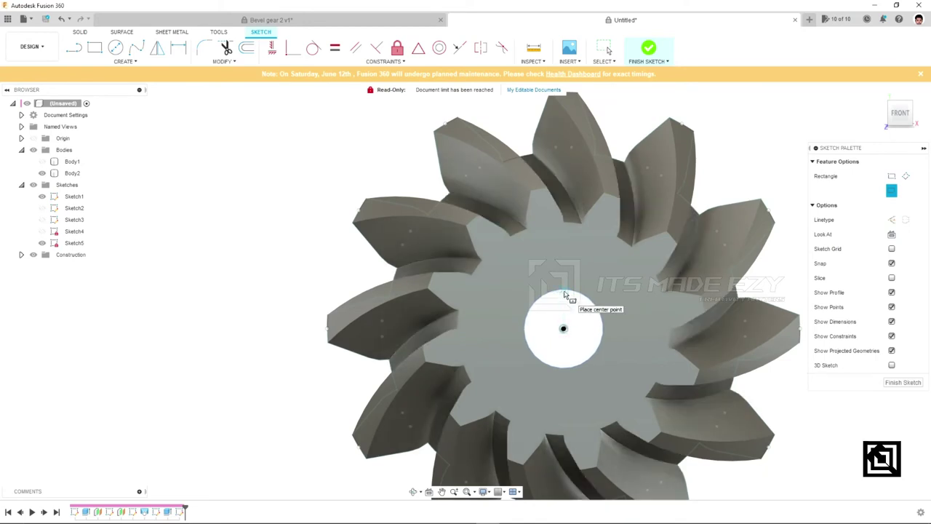
pyautogui.click(565, 294)
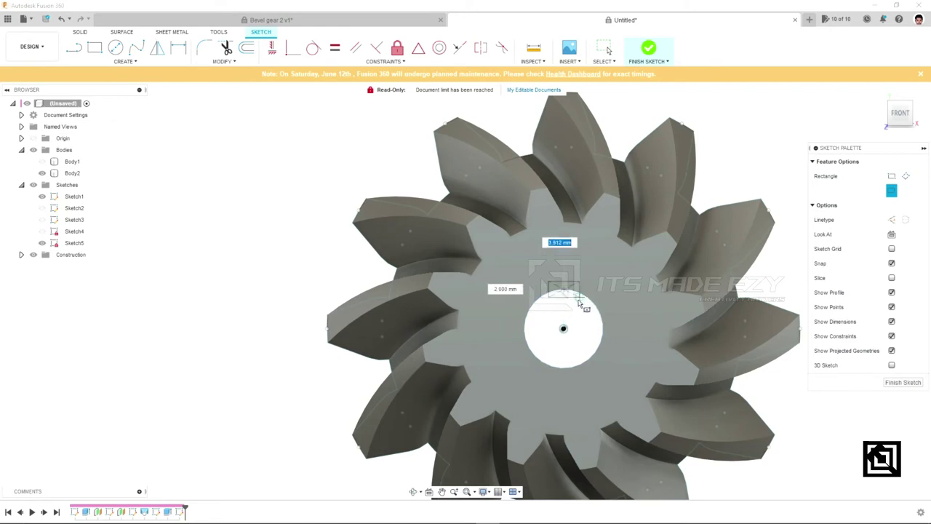
pyautogui.click(580, 303)
pyautogui.keyDown('shift'); pyautogui.moveTo(644, 286); pyautogui.dragTo(662, 342, button='middle'); pyautogui.keyUp('shift')
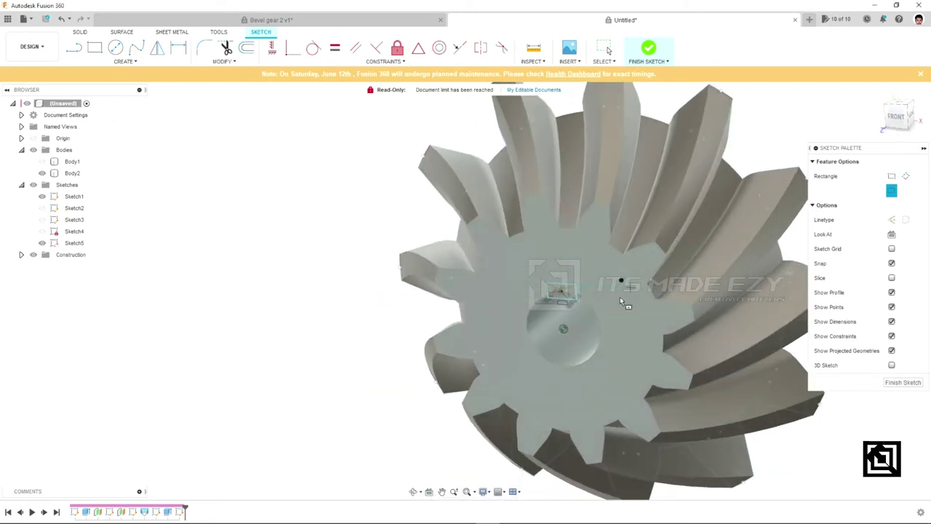
pyautogui.click(903, 384)
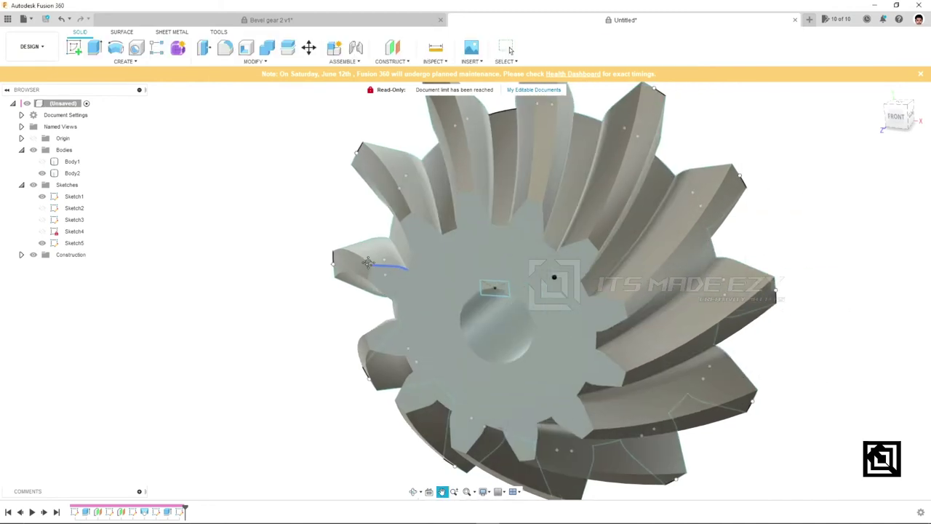
# Extrude the keyway rectangle with extent To Object, ending at the gear's far face
pyautogui.click(94, 48)
pyautogui.click(454, 284)
pyautogui.keyDown('shift'); pyautogui.moveTo(457, 288); pyautogui.dragTo(422, 285, button='middle'); pyautogui.keyUp('shift')
pyautogui.moveTo(419, 282); pyautogui.dragTo(538, 250)
pyautogui.moveTo(538, 250)
pyautogui.keyDown('shift'); pyautogui.mouseDown(button='middle')
pyautogui.moveTo(542, 298)
pyautogui.moveTo(578, 314)
pyautogui.mouseUp(button='middle'); pyautogui.keyUp('shift')
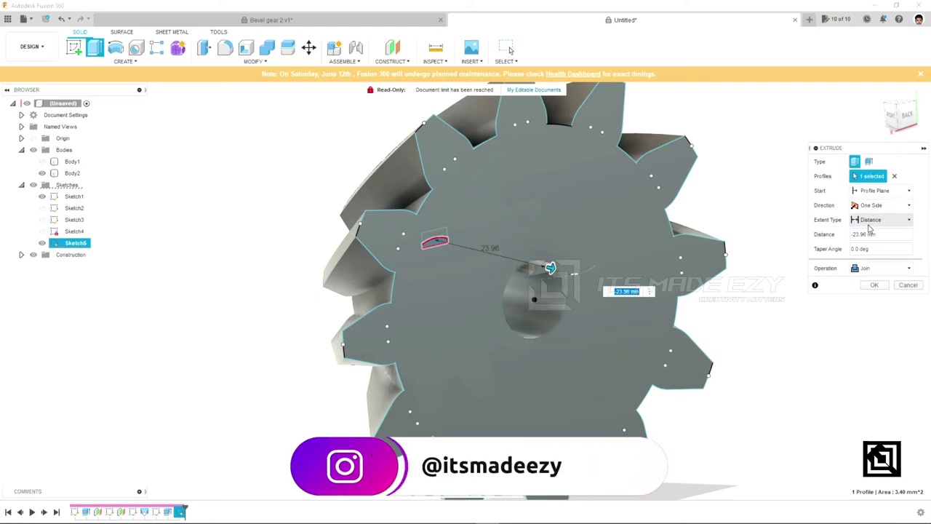
pyautogui.click(870, 220)
pyautogui.click(871, 246)
pyautogui.click(720, 303)
pyautogui.click(875, 314)
# Return to the front view, then start and cancel a second extrusion
pyautogui.moveTo(557, 274)
pyautogui.keyDown('shift'); pyautogui.mouseDown(button='middle')
pyautogui.moveTo(429, 209)
pyautogui.moveTo(930, 154)
pyautogui.mouseUp(button='middle'); pyautogui.keyUp('shift')
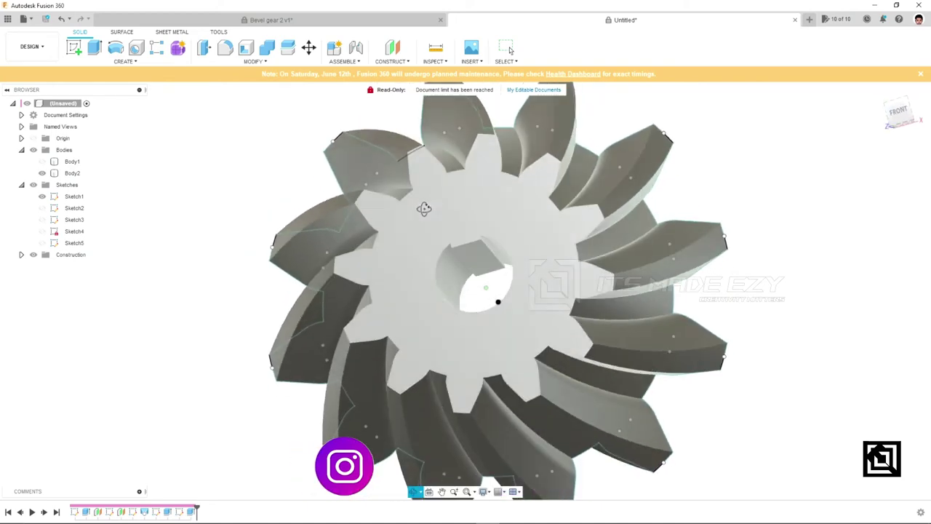
pyautogui.click(899, 114)
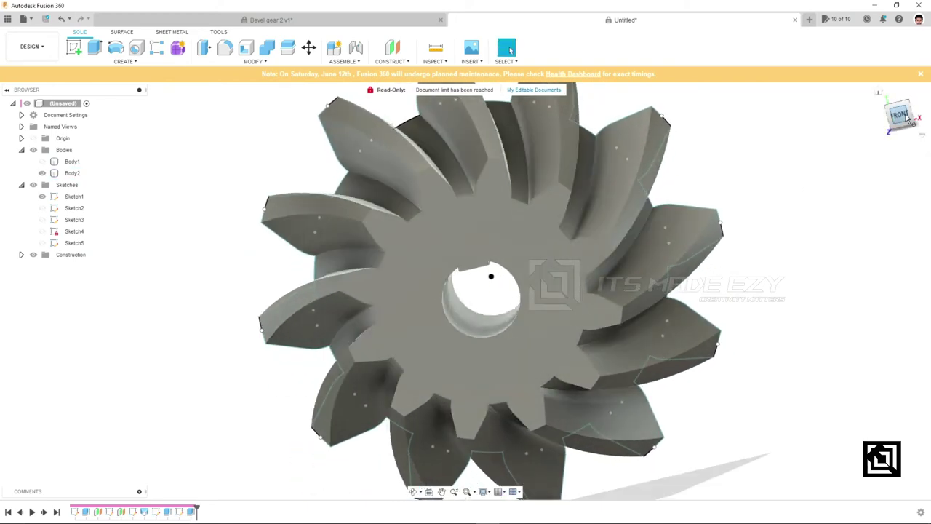
pyautogui.click(93, 48)
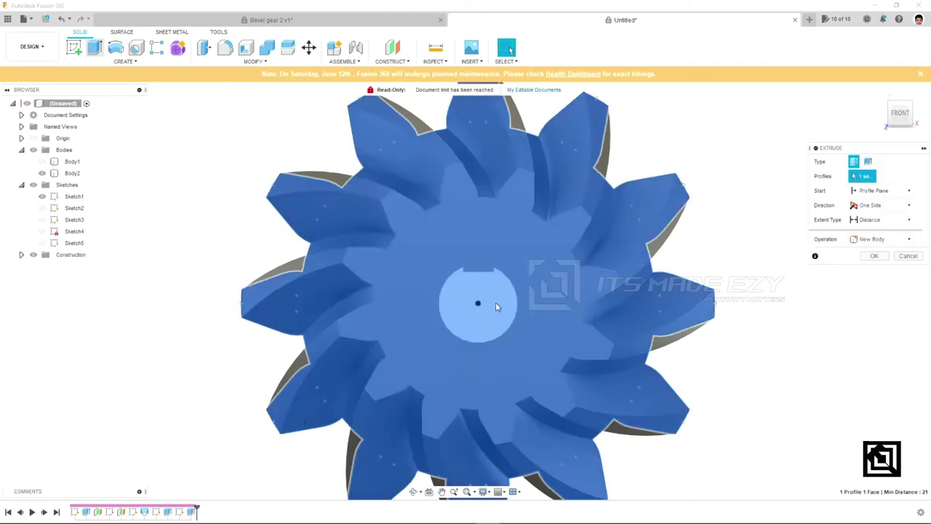
pyautogui.moveTo(480, 298)
pyautogui.keyDown('shift'); pyautogui.mouseDown(button='middle')
pyautogui.moveTo(547, 298)
pyautogui.moveTo(898, 179)
pyautogui.mouseUp(button='middle'); pyautogui.keyUp('shift')
pyautogui.click(896, 177)
pyautogui.keyDown('shift'); pyautogui.moveTo(383, 301); pyautogui.dragTo(434, 306, button='middle'); pyautogui.keyUp('shift')
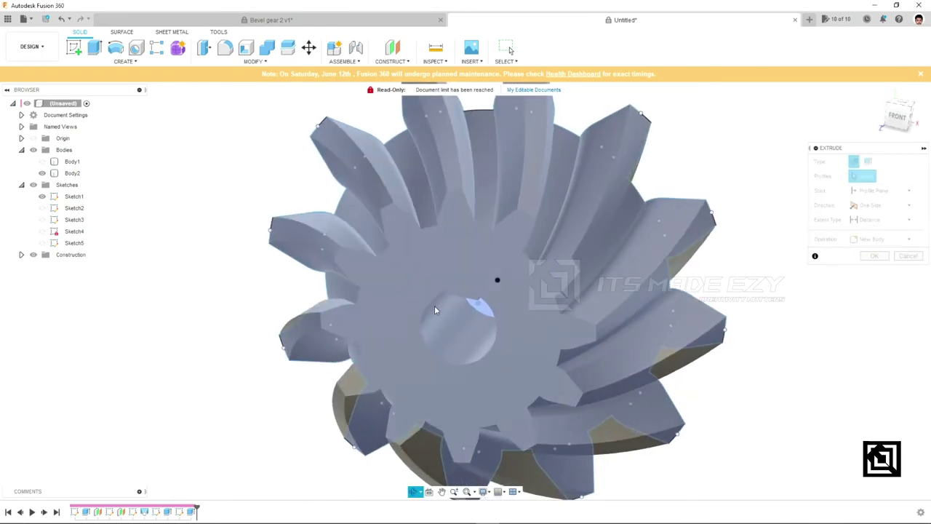
pyautogui.click(907, 255)
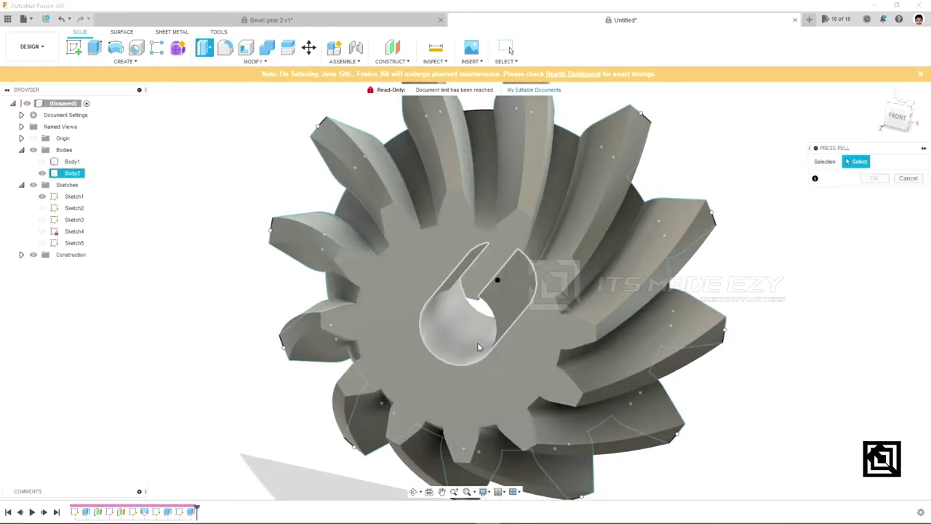
pyautogui.moveTo(502, 364)
pyautogui.keyDown('shift'); pyautogui.mouseDown(button='middle')
pyautogui.moveTo(470, 310)
pyautogui.moveTo(505, 305)
pyautogui.mouseUp(button='middle'); pyautogui.keyUp('shift')
pyautogui.click(492, 289)
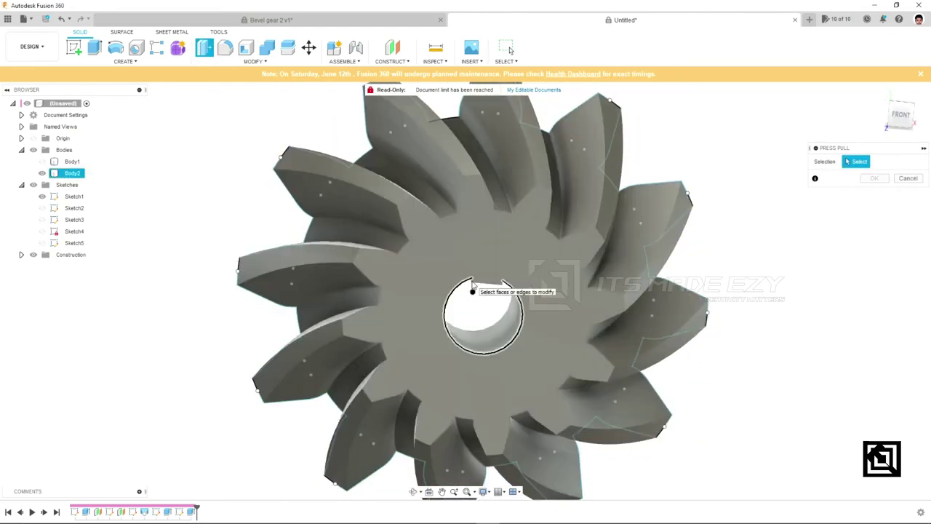
pyautogui.scroll(3, 471, 289)
pyautogui.scroll(3, 473, 292)
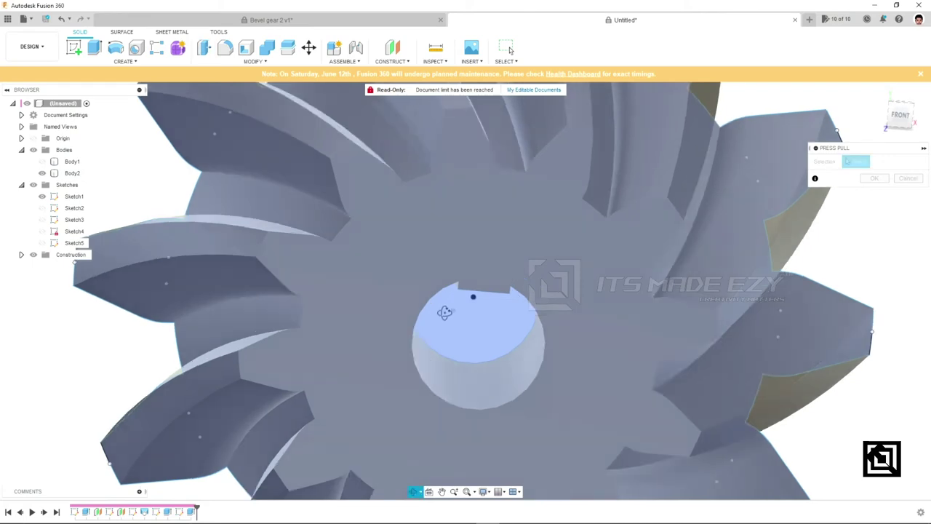
pyautogui.keyDown('shift'); pyautogui.moveTo(473, 295); pyautogui.dragTo(441, 294, button='middle'); pyautogui.keyUp('shift')
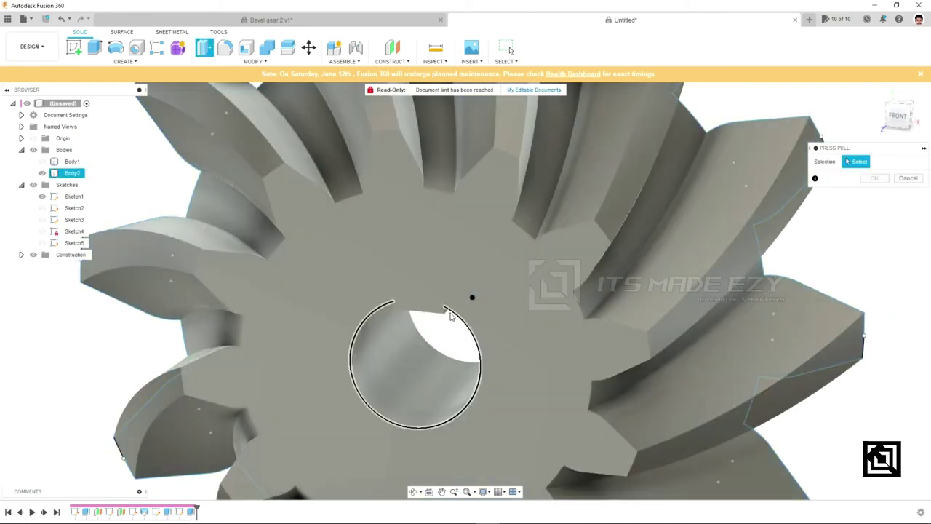
pyautogui.click(449, 313)
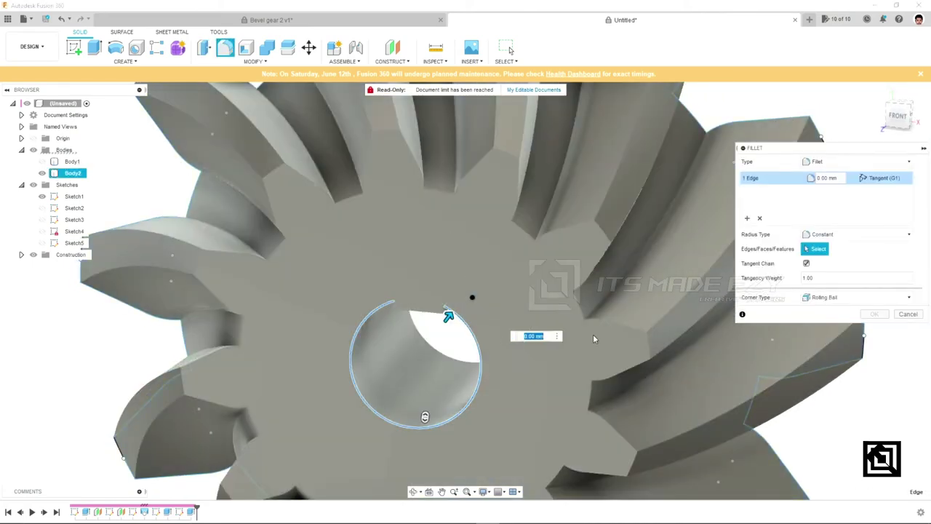
pyautogui.click(921, 313)
pyautogui.click(900, 114)
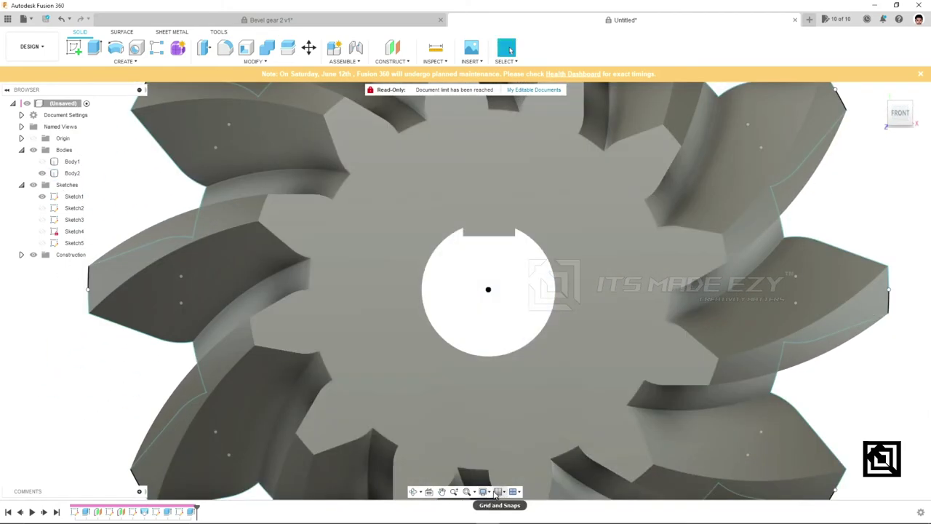
# Switch to Shaded with Visible Edges Only, then try an Extrude cut on Sketch1 and close it
pyautogui.click(483, 492)
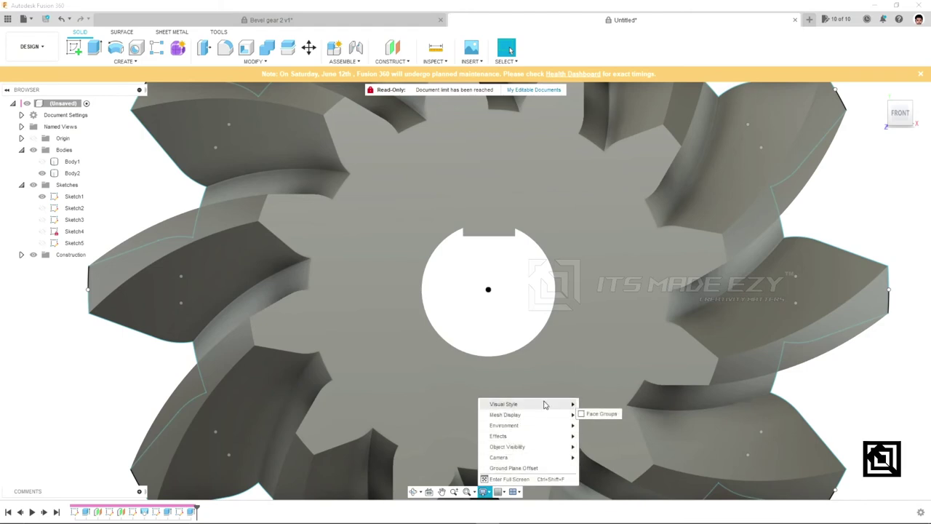
pyautogui.click(622, 424)
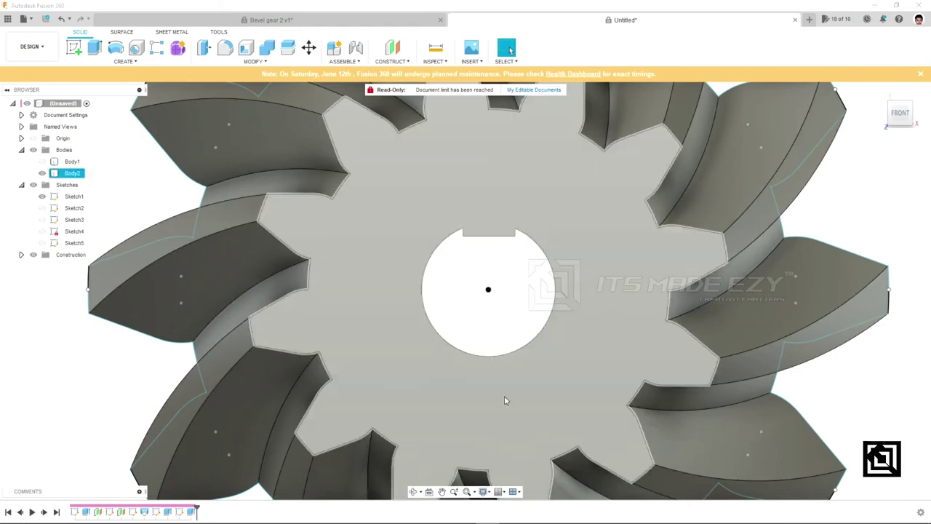
pyautogui.click(94, 47)
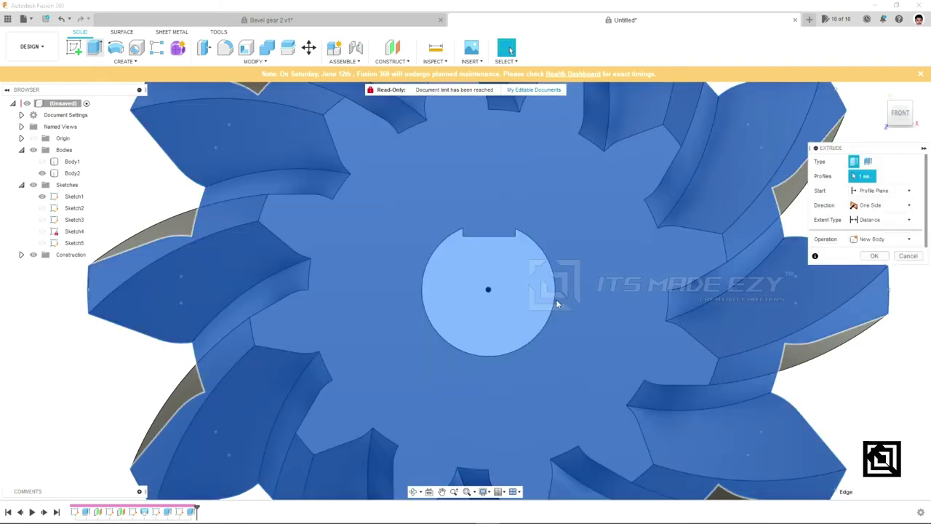
pyautogui.click(519, 266)
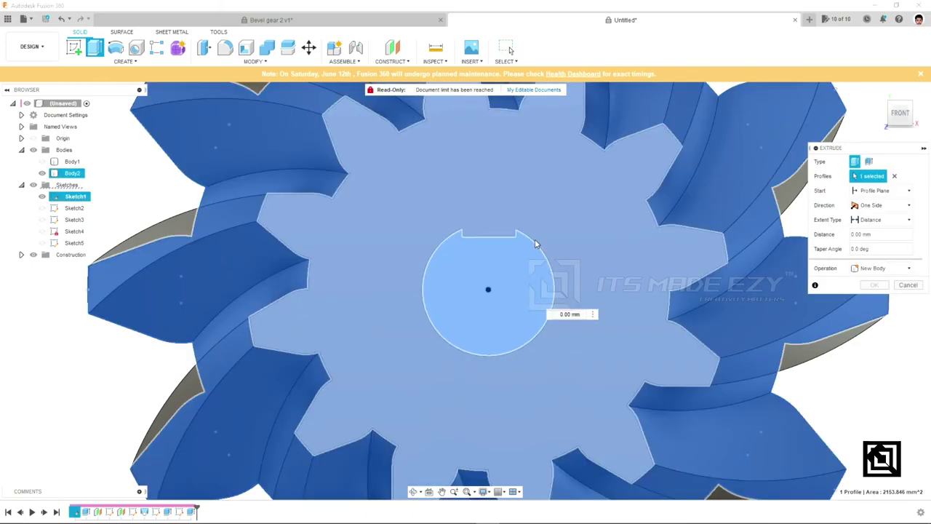
pyautogui.click(544, 227)
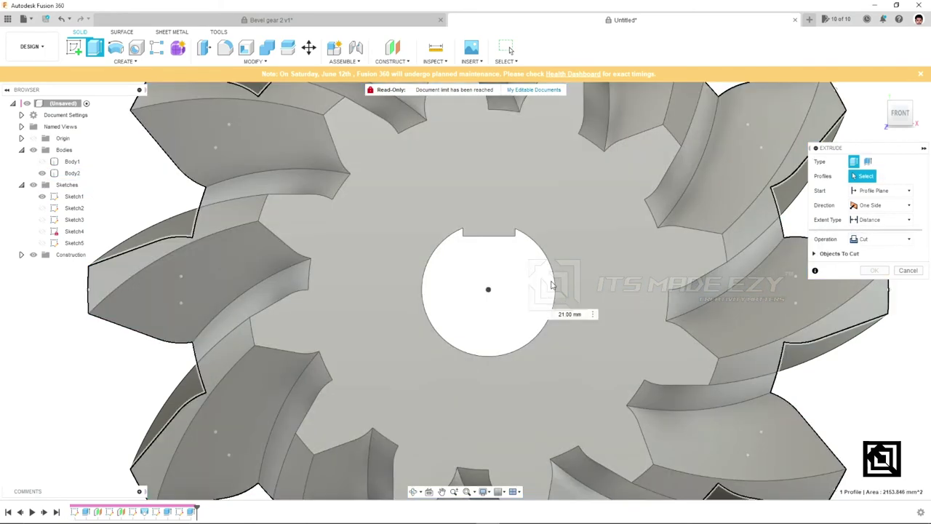
pyautogui.click(551, 285)
pyautogui.click(913, 303)
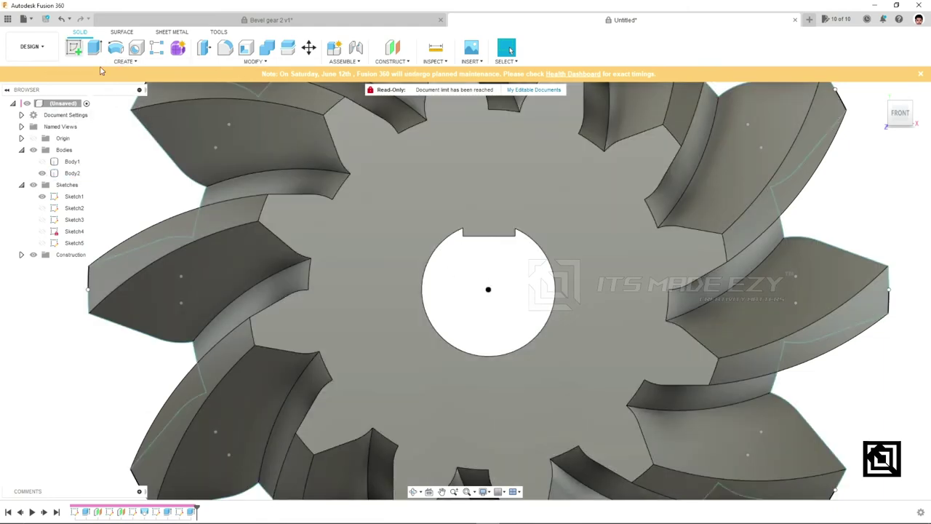
# Create Sketch6 on the gear's front face, including the keyed bore's edge as 3D geometry
pyautogui.click(75, 48)
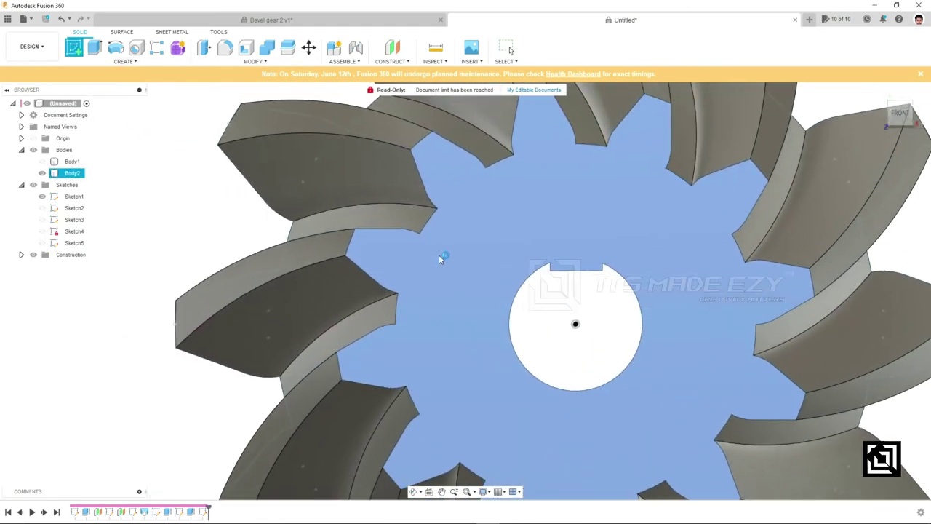
pyautogui.click(439, 255)
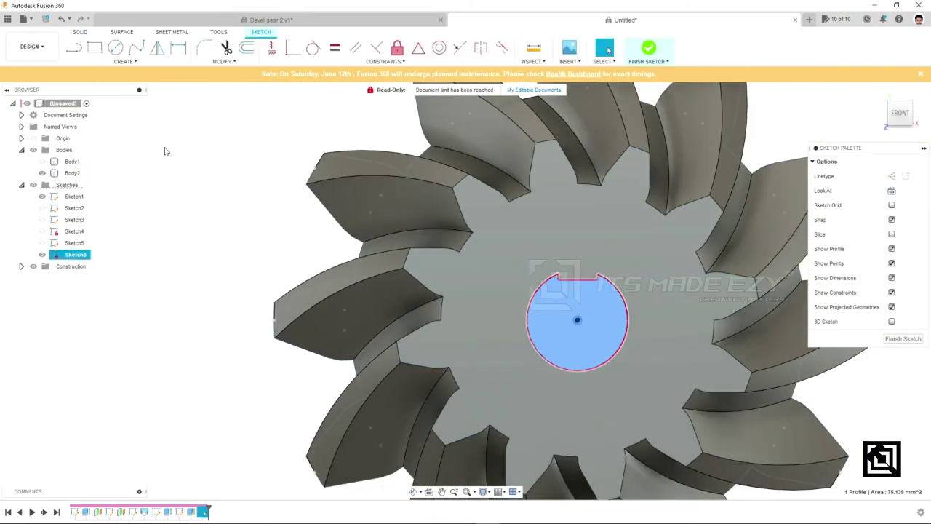
pyautogui.click(117, 61)
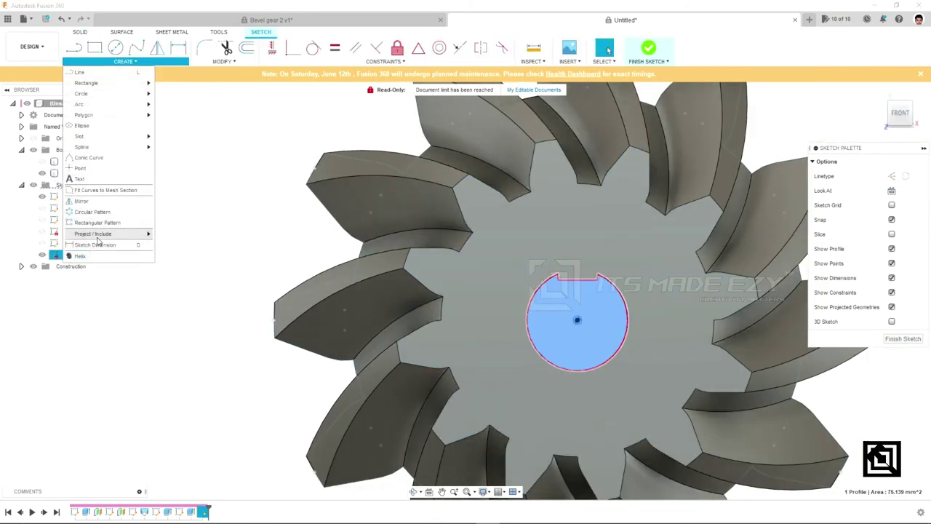
pyautogui.click(187, 256)
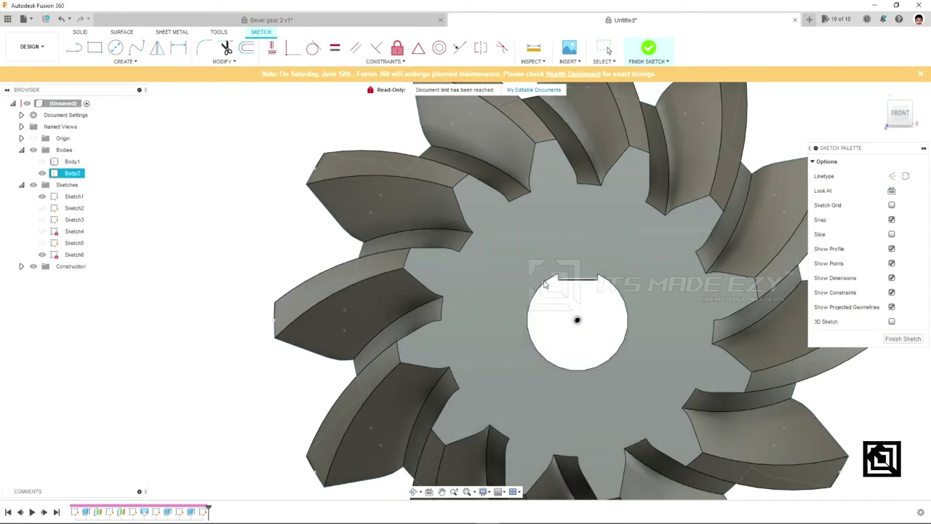
pyautogui.click(544, 284)
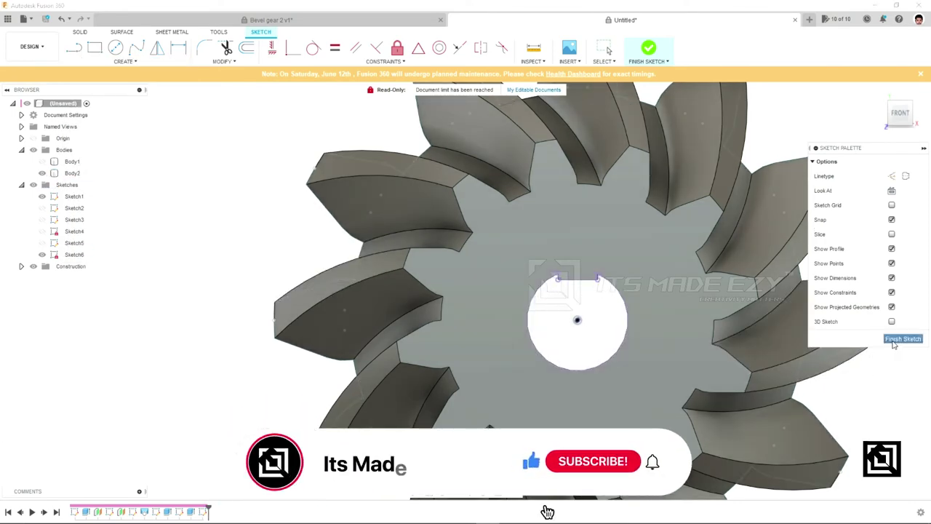
pyautogui.click(902, 338)
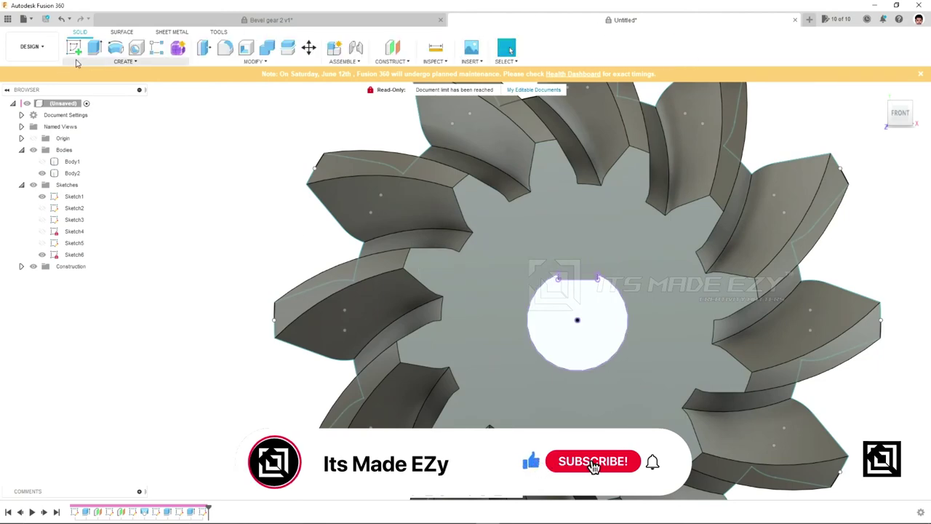
# Extrude the keyed bore profile, dragging its depth into the gear to about 21.5 mm
pyautogui.click(94, 47)
pyautogui.click(607, 311)
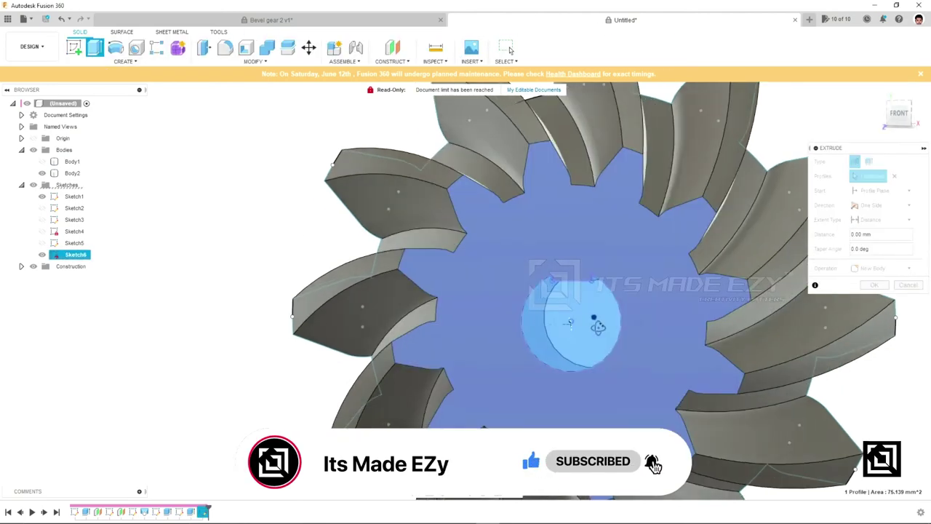
pyautogui.keyDown('shift'); pyautogui.moveTo(607, 311); pyautogui.dragTo(582, 320, button='middle'); pyautogui.keyUp('shift')
pyautogui.moveTo(550, 324)
pyautogui.mouseDown()
pyautogui.moveTo(667, 320)
pyautogui.moveTo(532, 318)
pyautogui.mouseUp()
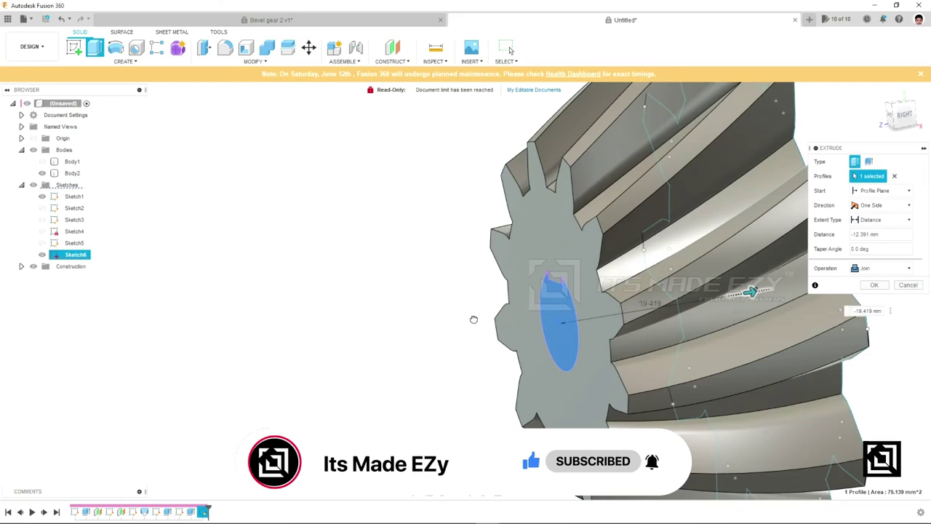
pyautogui.scroll(-3, 532, 318)
pyautogui.moveTo(339, 318); pyautogui.dragTo(309, 321, button='middle')
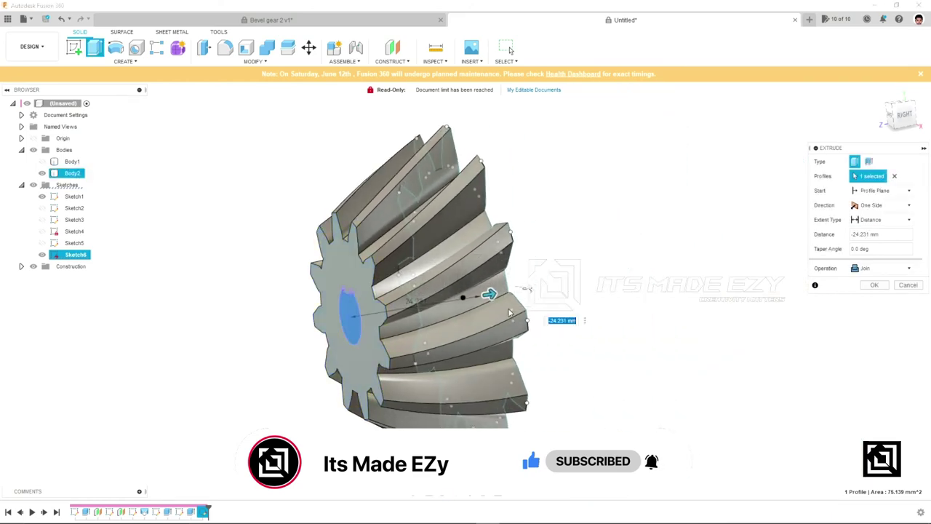
pyautogui.moveTo(495, 294); pyautogui.dragTo(560, 281)
pyautogui.keyDown('shift'); pyautogui.moveTo(560, 281); pyautogui.dragTo(571, 313, button='middle'); pyautogui.keyUp('shift')
pyautogui.moveTo(570, 282)
pyautogui.mouseDown()
pyautogui.moveTo(673, 262)
pyautogui.moveTo(468, 295)
pyautogui.moveTo(476, 300)
pyautogui.mouseUp()
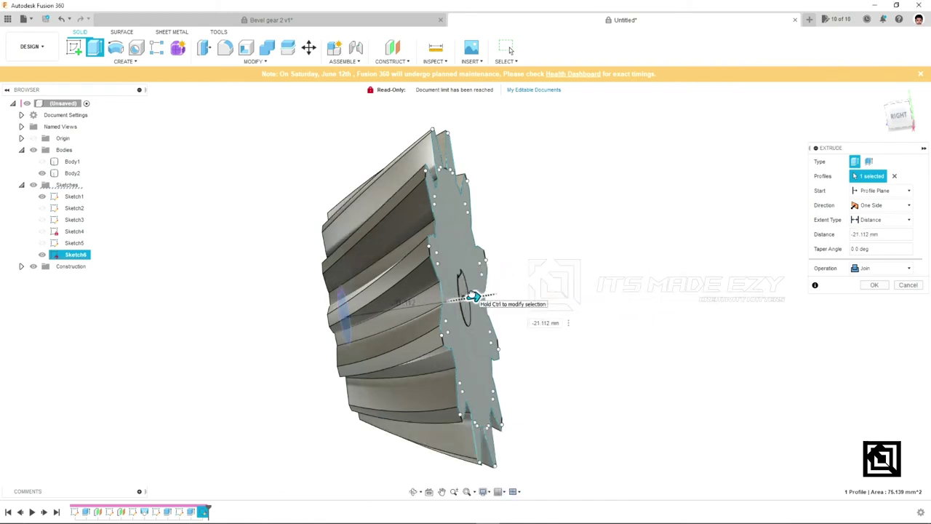
pyautogui.scroll(1, 466, 295)
pyautogui.scroll(3, 459, 288)
pyautogui.scroll(3, 459, 288)
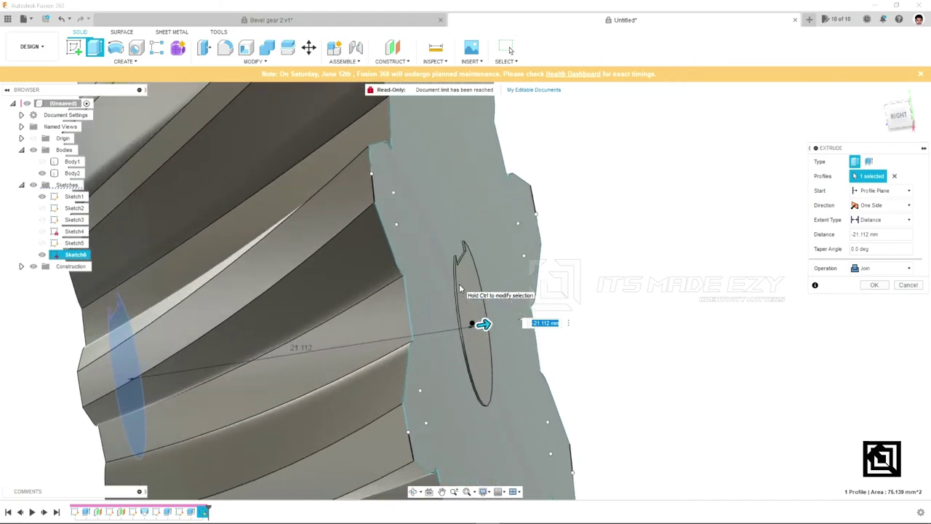
pyautogui.moveTo(491, 328); pyautogui.dragTo(483, 326)
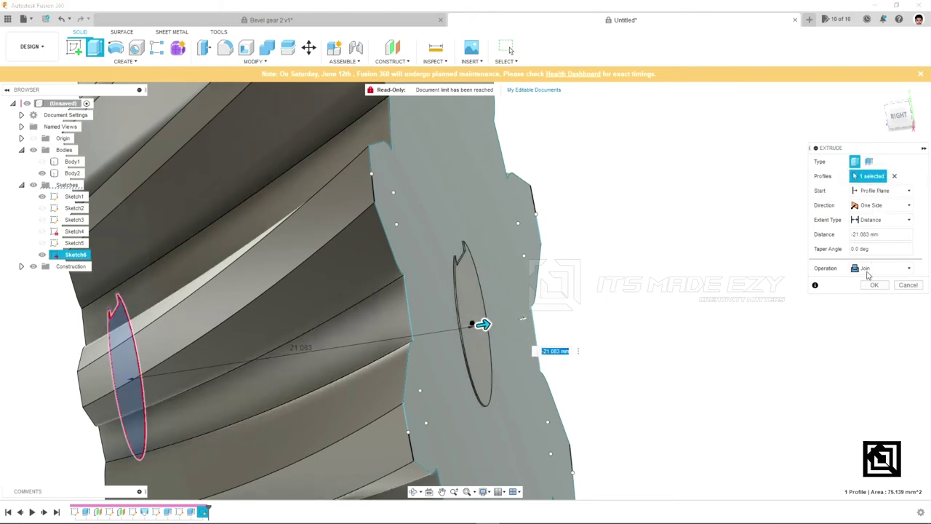
# Make the extrusion stop at the gear's far face as a New Body, Body3
pyautogui.click(863, 268)
pyautogui.click(873, 220)
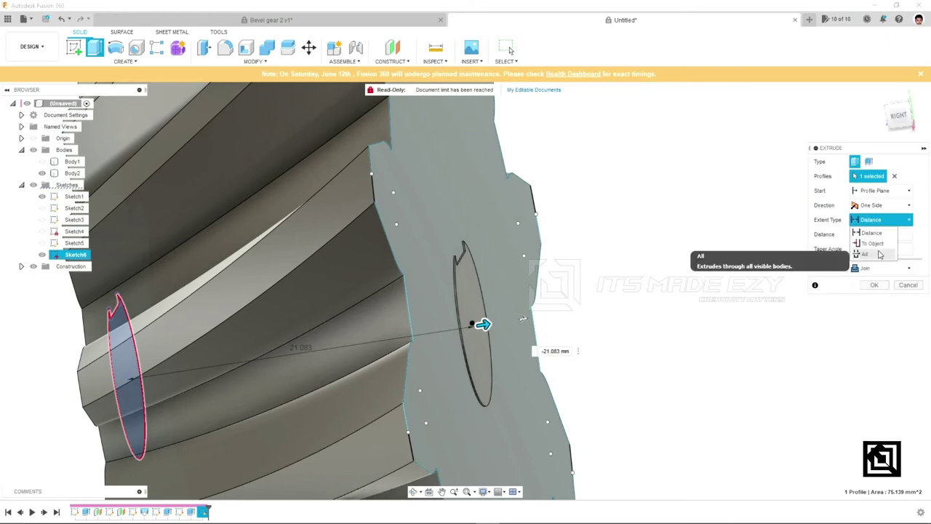
pyautogui.click(872, 240)
pyautogui.click(466, 180)
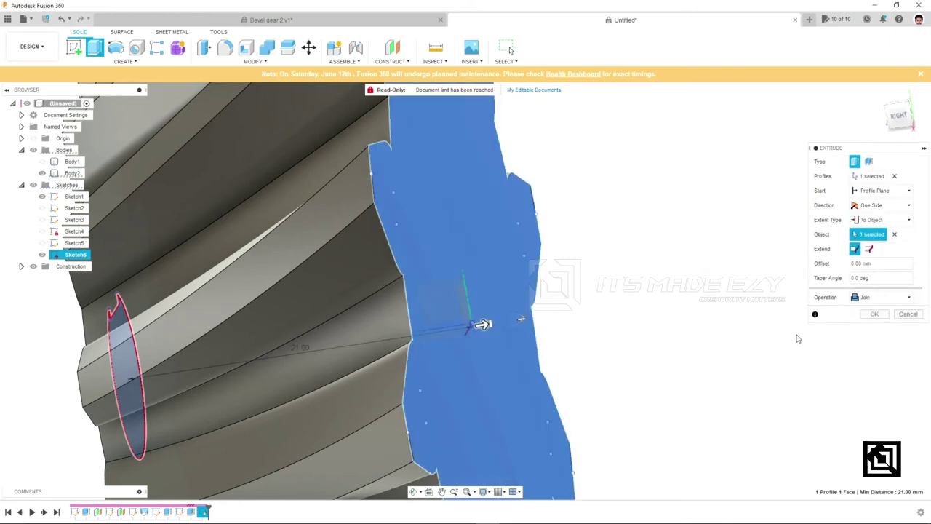
pyautogui.click(873, 298)
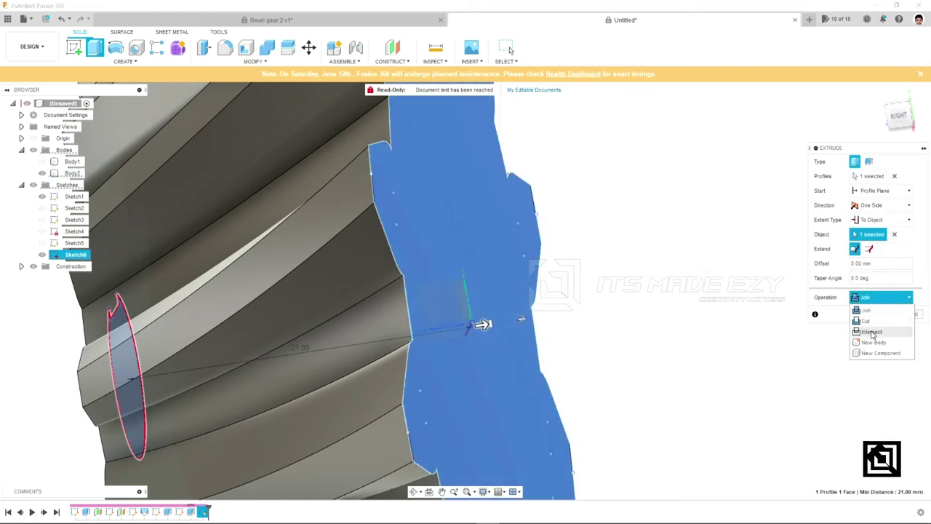
pyautogui.click(874, 343)
pyautogui.click(875, 316)
pyautogui.scroll(3, 561, 327)
pyautogui.click(395, 294)
pyautogui.rightClick(451, 301)
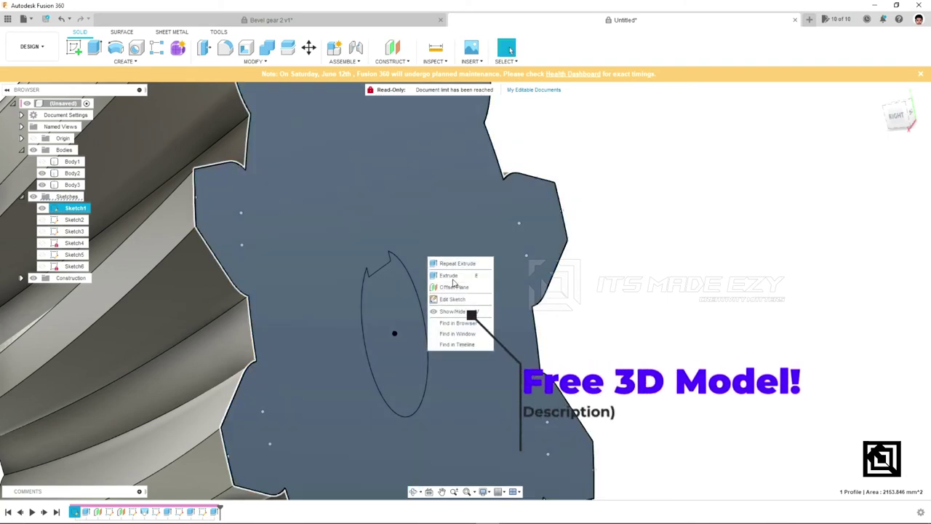
# Turn the view to the gear's back side and hide Sketch1
pyautogui.press('Escape')
pyautogui.scroll(-3, 735, 247)
pyautogui.scroll(-3, 739, 253)
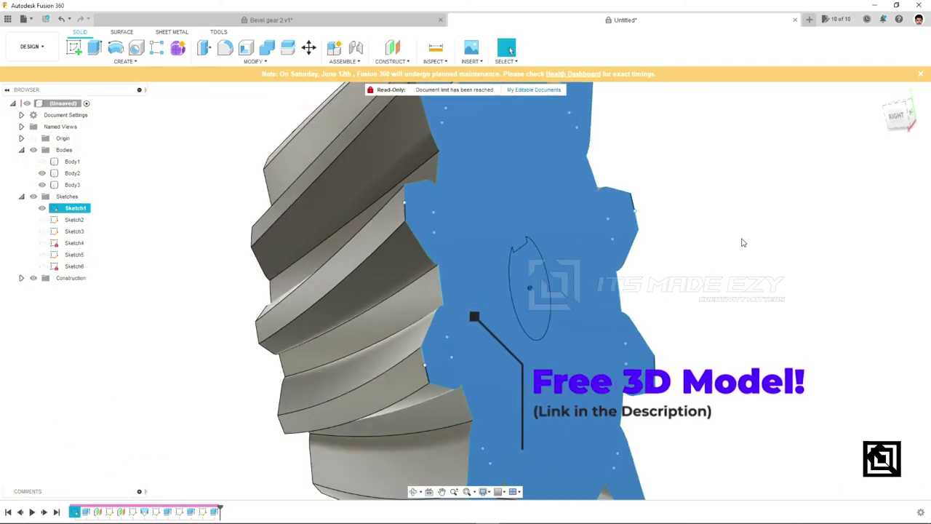
pyautogui.scroll(-3, 744, 260)
pyautogui.moveTo(744, 261)
pyautogui.keyDown('shift'); pyautogui.mouseDown(button='middle')
pyautogui.moveTo(642, 251)
pyautogui.moveTo(615, 229)
pyautogui.mouseUp(button='middle'); pyautogui.keyUp('shift')
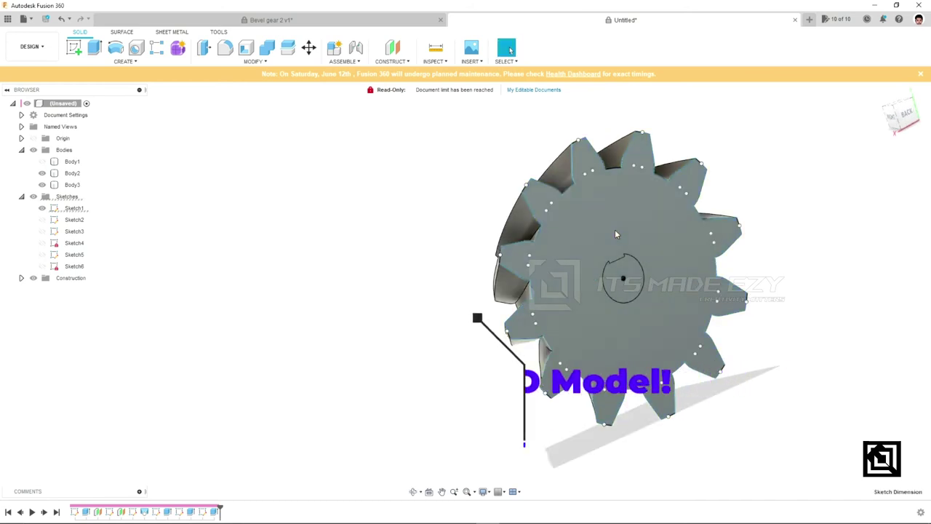
pyautogui.click(576, 216)
pyautogui.rightClick(576, 216)
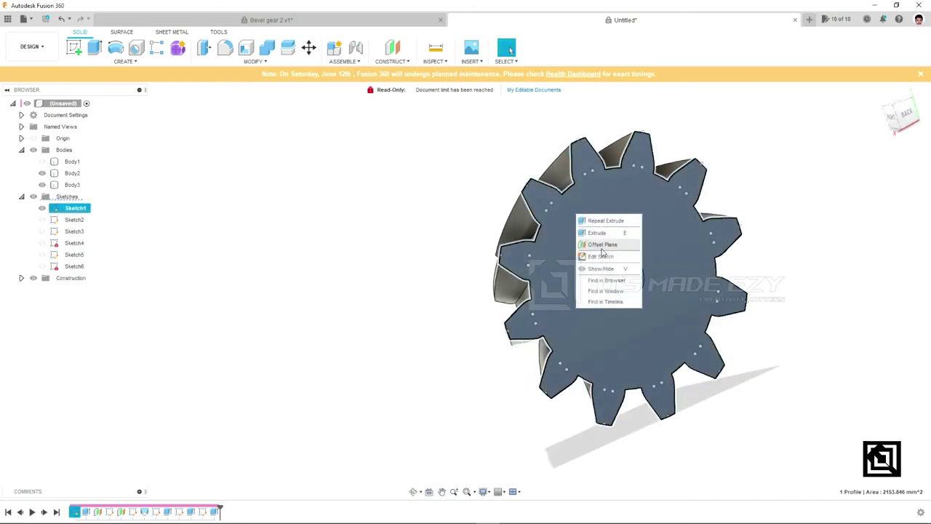
pyautogui.press('Escape')
pyautogui.click(41, 208)
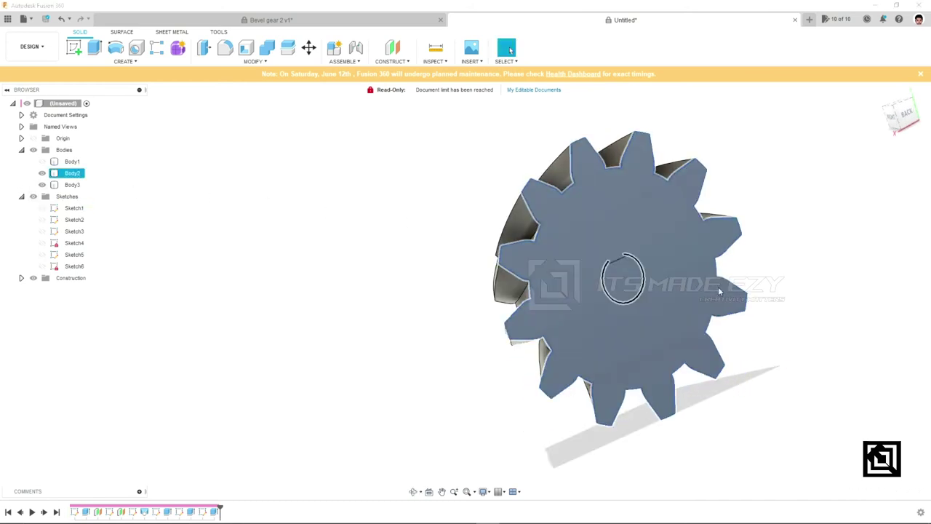
# Sketch a 10 mm centred circle on the gear's back face and finish Sketch7
pyautogui.click(700, 266)
pyautogui.rightClick(622, 218)
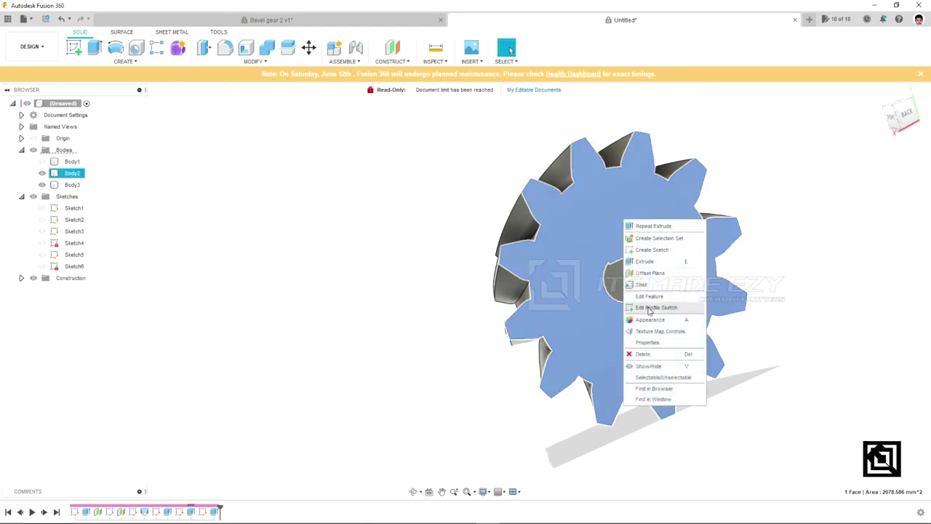
pyautogui.click(649, 250)
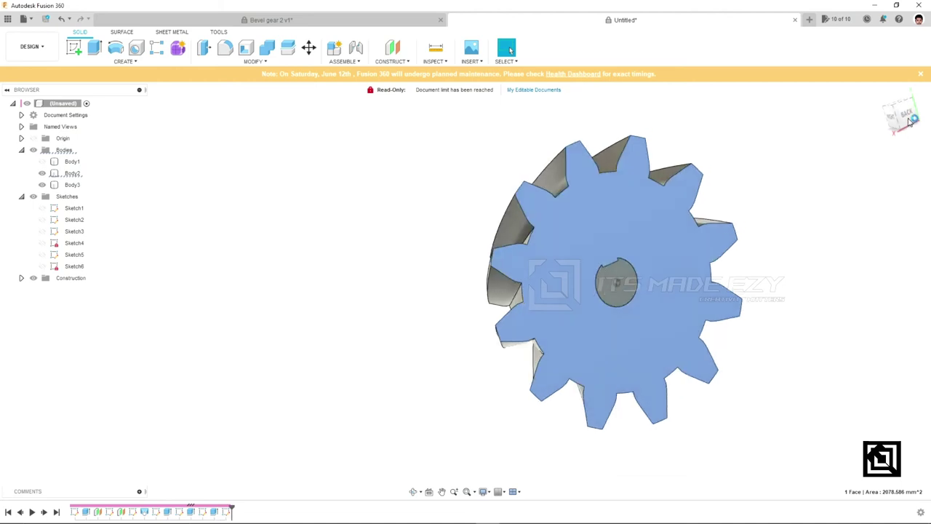
pyautogui.click(116, 47)
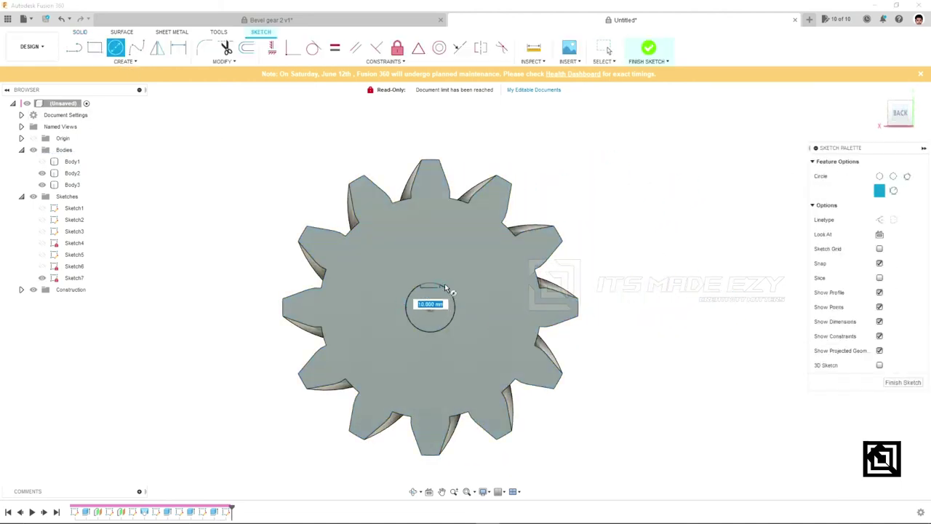
pyautogui.press('Return')
pyautogui.rightClick(667, 268)
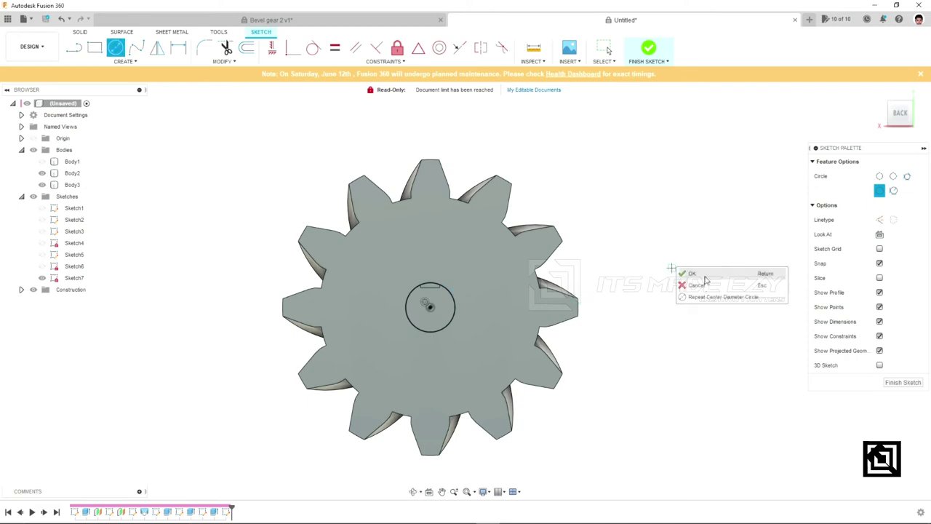
pyautogui.click(687, 271)
pyautogui.click(649, 49)
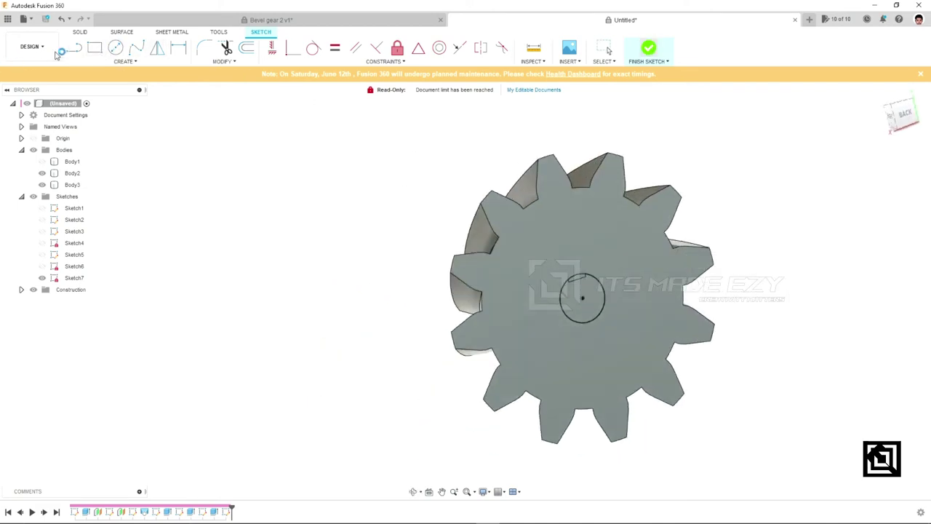
pyautogui.click(93, 47)
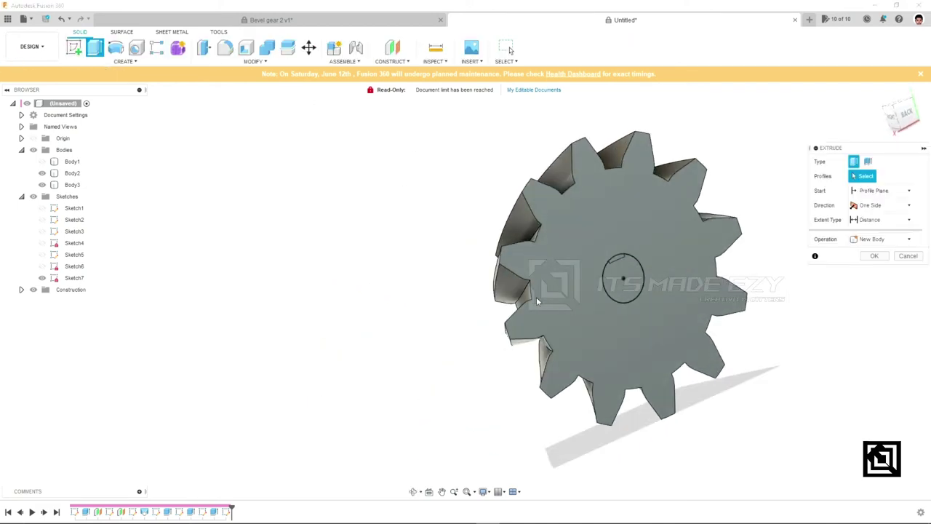
# Extrude the 10 mm circle into a shaft of about 40.8 mm, joined to the gear
pyautogui.click(622, 266)
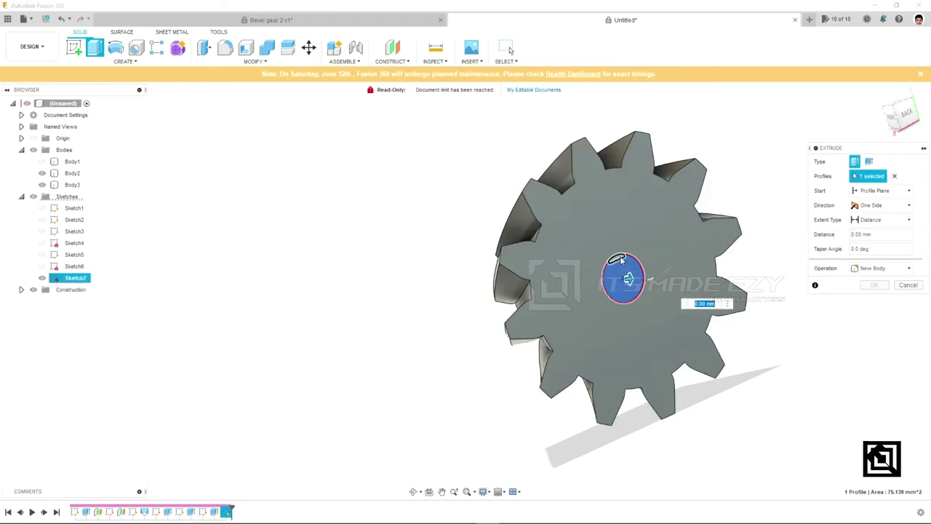
pyautogui.click(623, 269)
pyautogui.moveTo(628, 279); pyautogui.dragTo(829, 291)
pyautogui.scroll(-3, 515, 310)
pyautogui.keyDown('shift'); pyautogui.moveTo(515, 309); pyautogui.dragTo(753, 307, button='middle'); pyautogui.keyUp('shift')
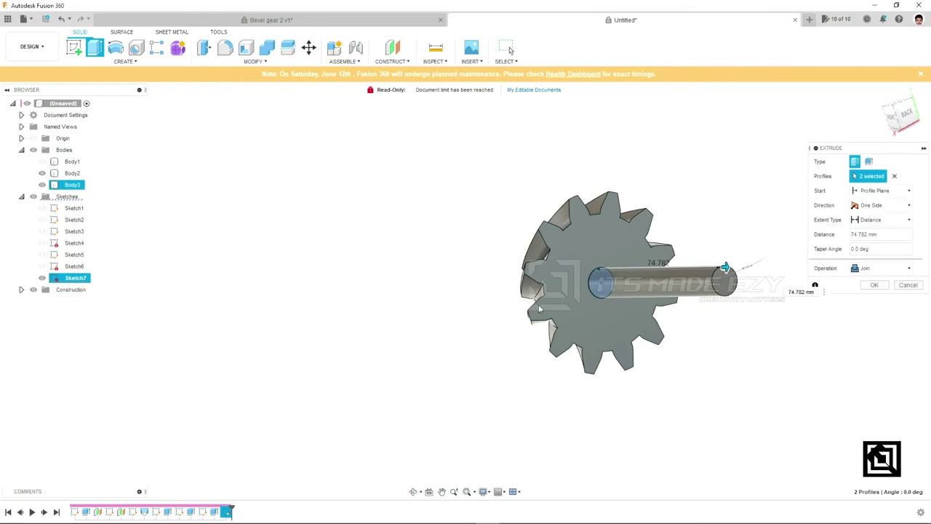
pyautogui.moveTo(800, 259); pyautogui.dragTo(675, 273)
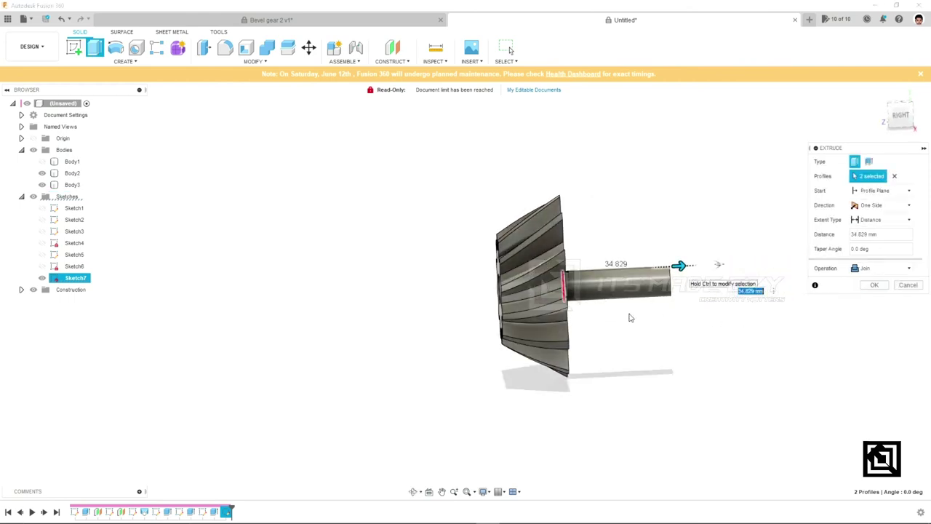
pyautogui.moveTo(681, 272)
pyautogui.keyDown('shift'); pyautogui.mouseDown(button='middle')
pyautogui.moveTo(666, 266)
pyautogui.moveTo(657, 277)
pyautogui.mouseUp(button='middle'); pyautogui.keyUp('shift')
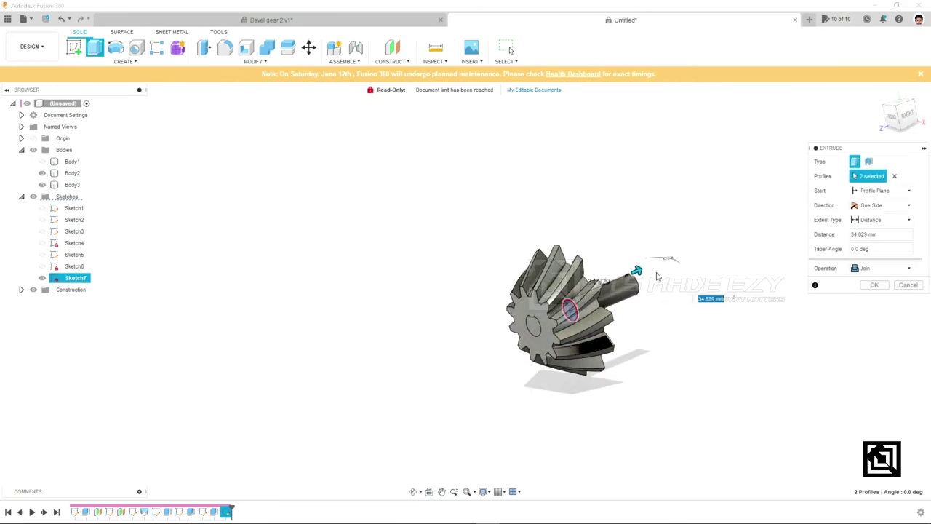
pyautogui.moveTo(637, 269); pyautogui.dragTo(655, 268)
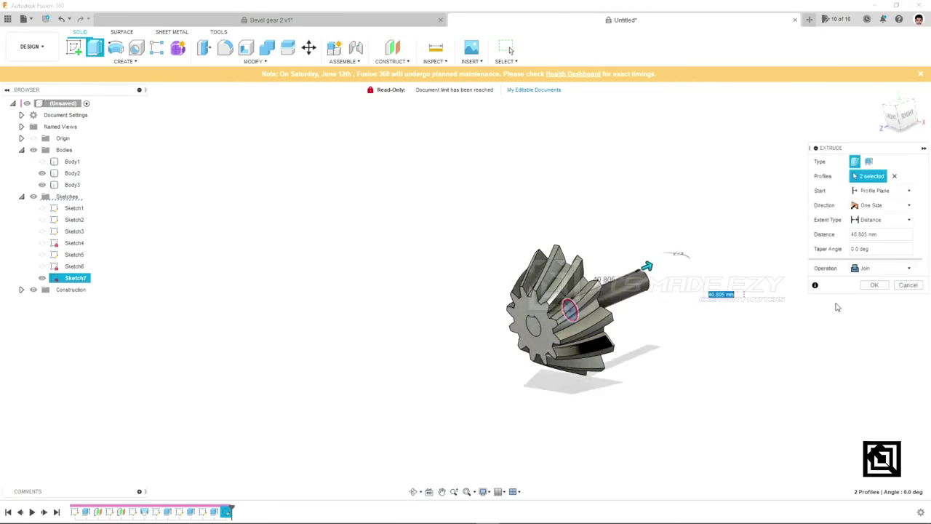
pyautogui.click(876, 285)
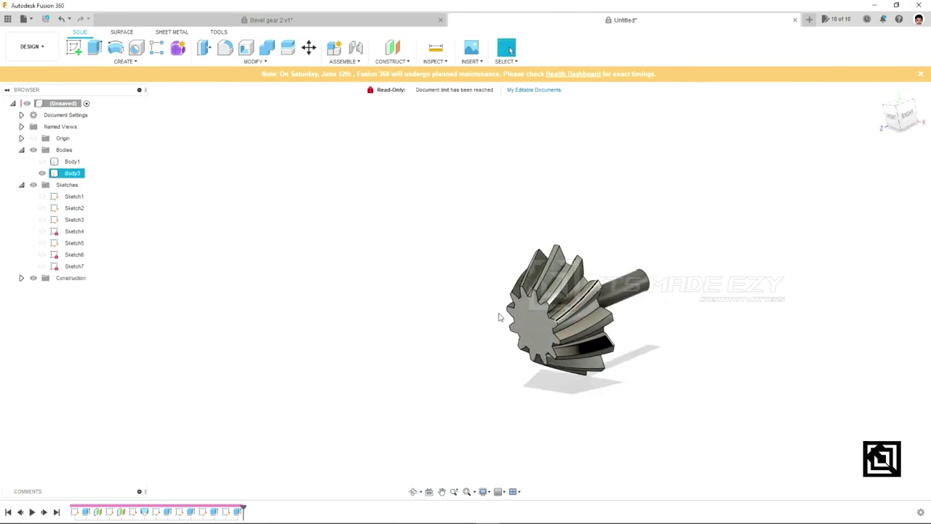
pyautogui.rightClick(70, 177)
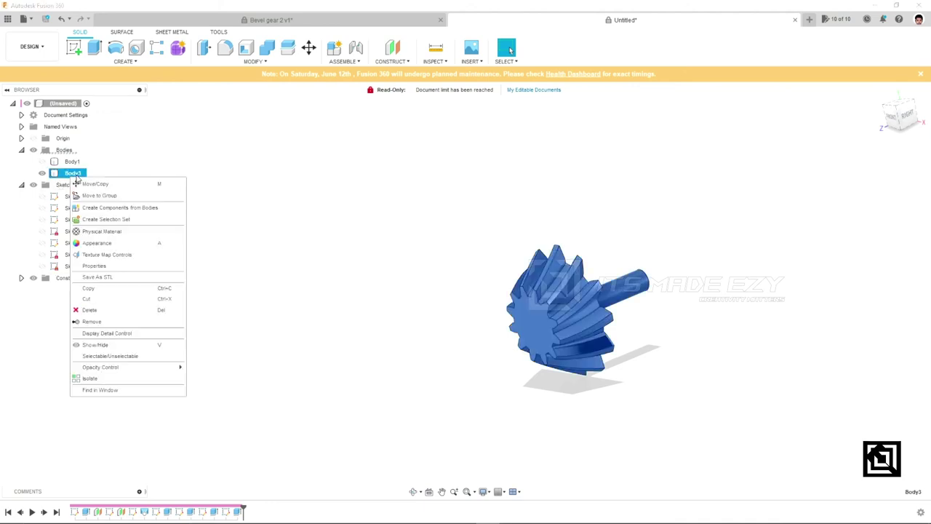
# Edit the shaft extrusion's operation from Join to New Body, producing Body4
pyautogui.rightClick(237, 513)
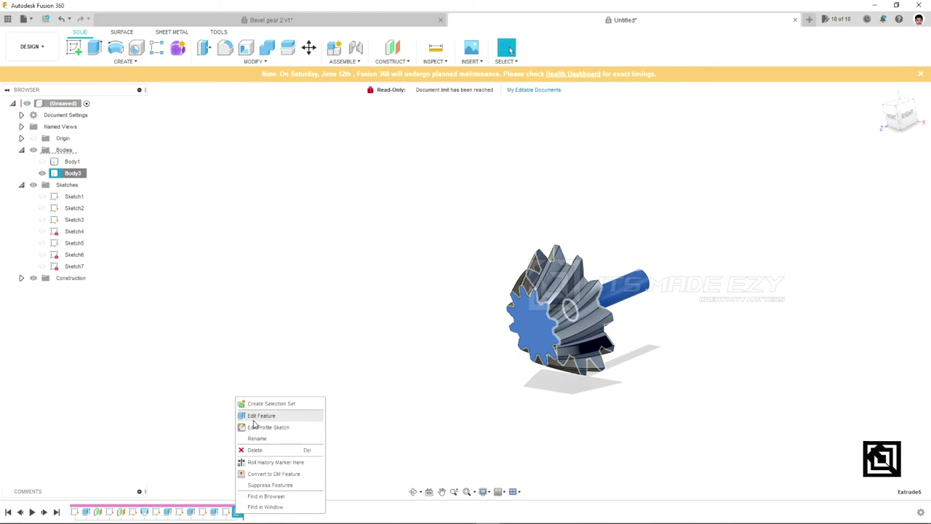
pyautogui.click(258, 415)
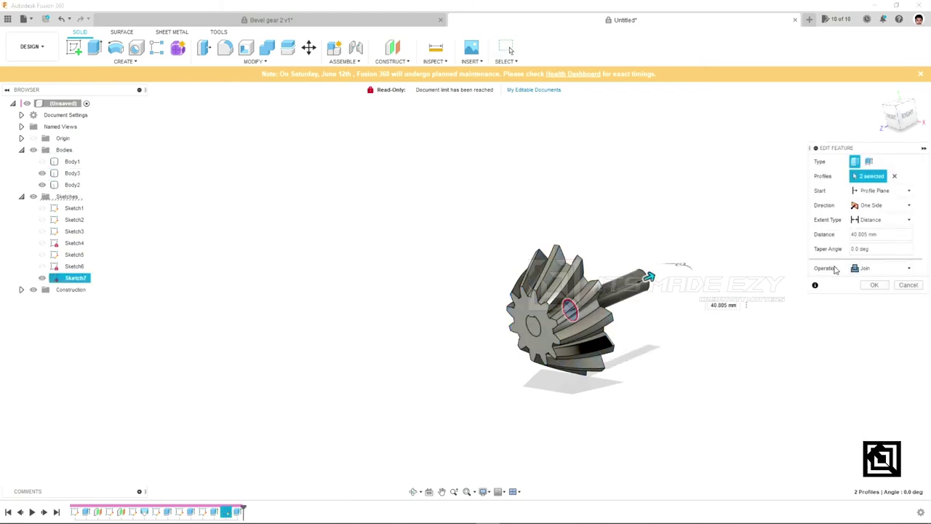
pyautogui.click(872, 269)
pyautogui.click(863, 312)
pyautogui.click(864, 270)
pyautogui.click(864, 285)
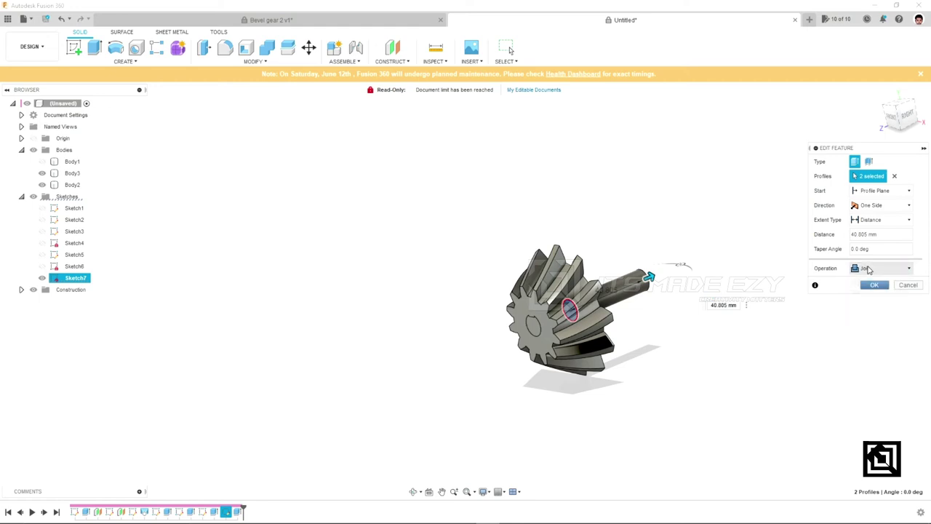
pyautogui.click(868, 270)
pyautogui.click(864, 314)
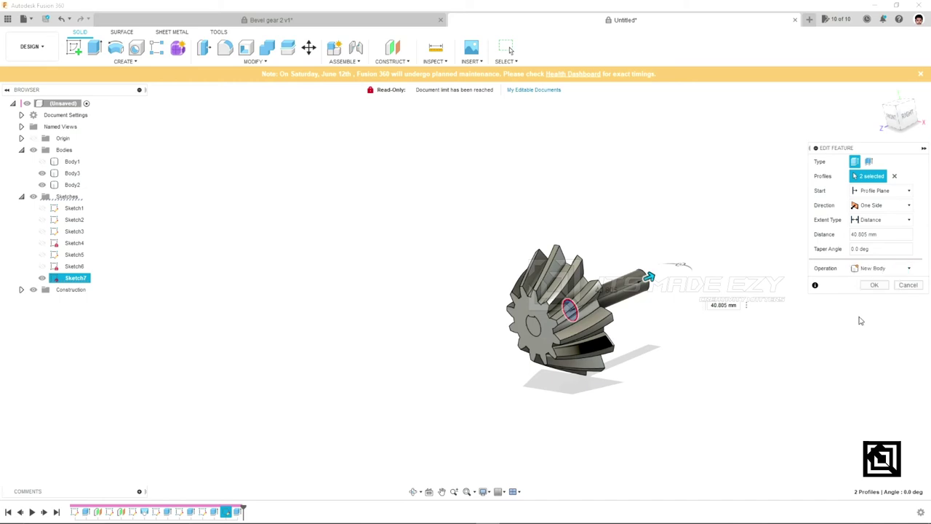
pyautogui.click(874, 284)
pyautogui.keyDown('shift'); pyautogui.moveTo(761, 304); pyautogui.dragTo(727, 325, button='middle'); pyautogui.keyUp('shift')
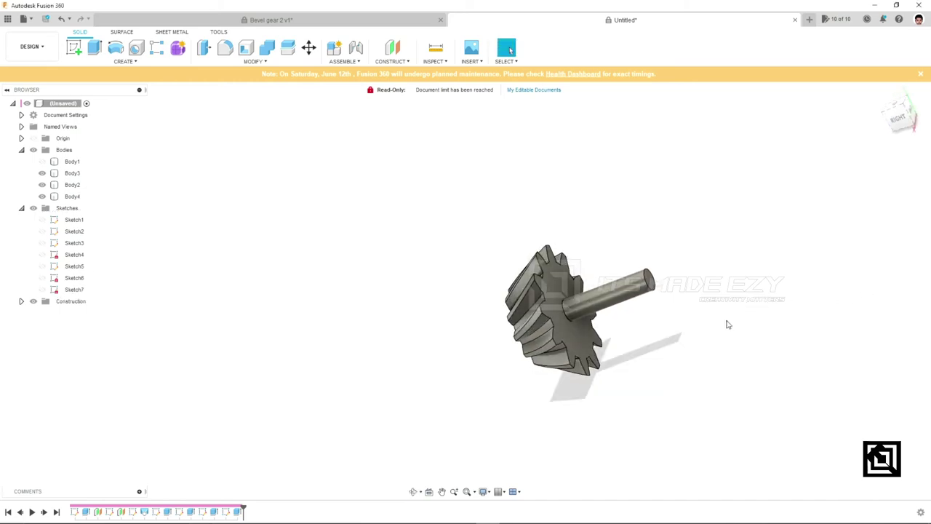
pyautogui.click(508, 49)
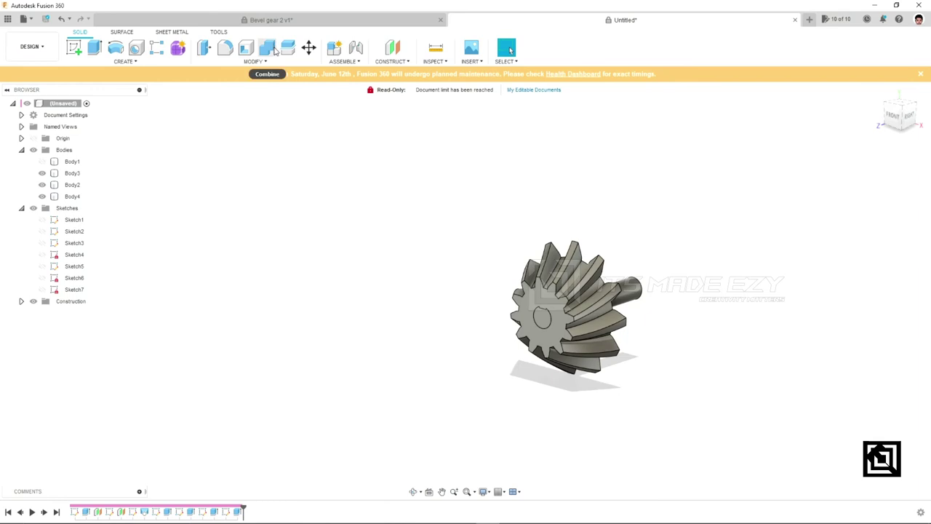
# Combine with Join, using the gear as target and the shaft Body4 as tool body
pyautogui.click(267, 48)
pyautogui.click(567, 313)
pyautogui.keyDown('shift'); pyautogui.moveTo(582, 305); pyautogui.dragTo(620, 289, button='middle'); pyautogui.keyUp('shift')
pyautogui.click(621, 289)
pyautogui.click(876, 237)
pyautogui.moveTo(654, 347)
pyautogui.keyDown('shift'); pyautogui.mouseDown(button='middle')
pyautogui.moveTo(615, 344)
pyautogui.moveTo(673, 324)
pyautogui.mouseUp(button='middle'); pyautogui.keyUp('shift')
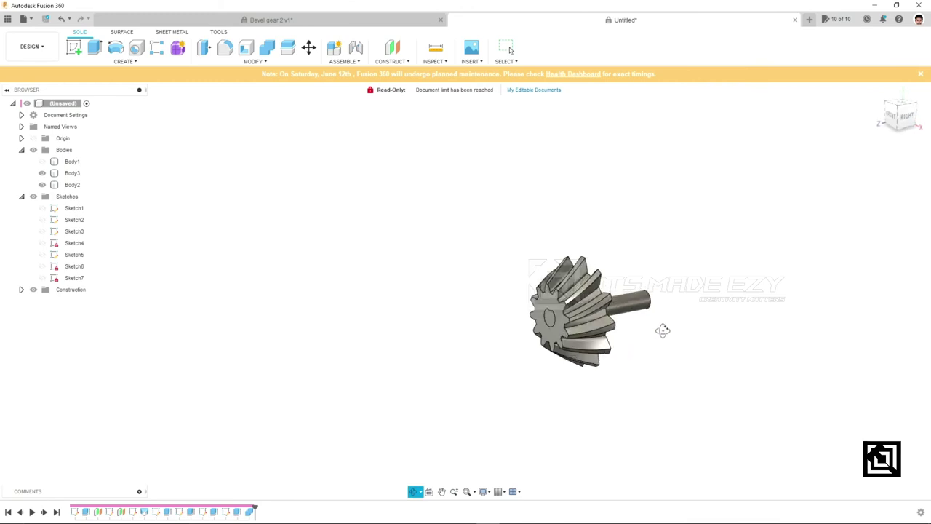
pyautogui.click(250, 511)
pyautogui.rightClick(250, 511)
pyautogui.click(335, 403)
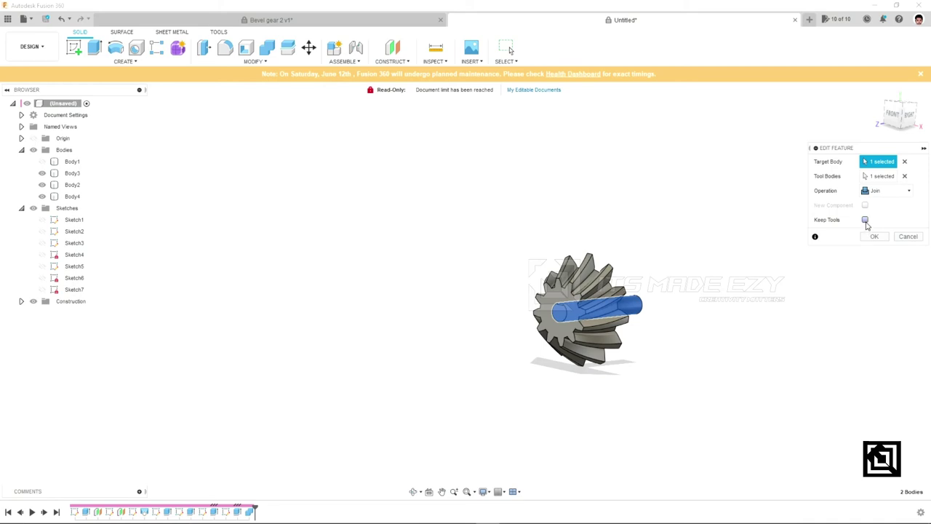
pyautogui.click(877, 192)
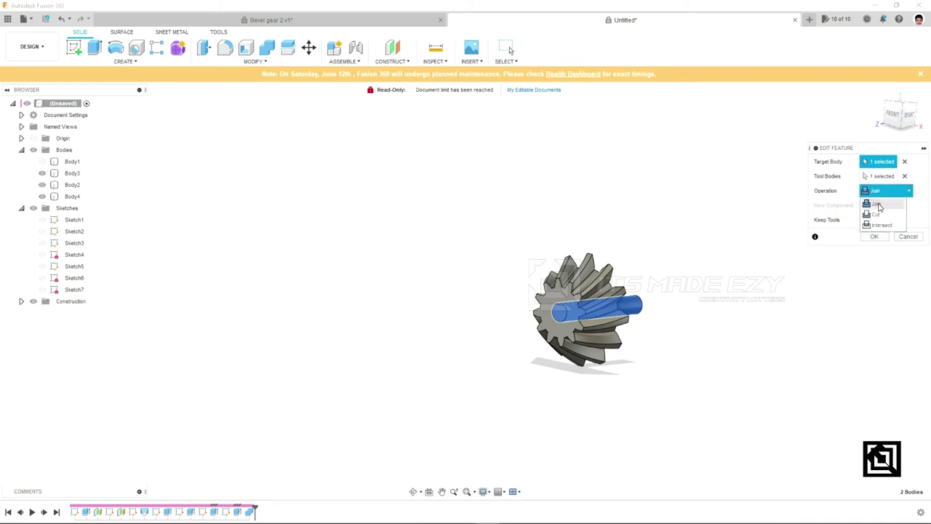
pyautogui.click(875, 236)
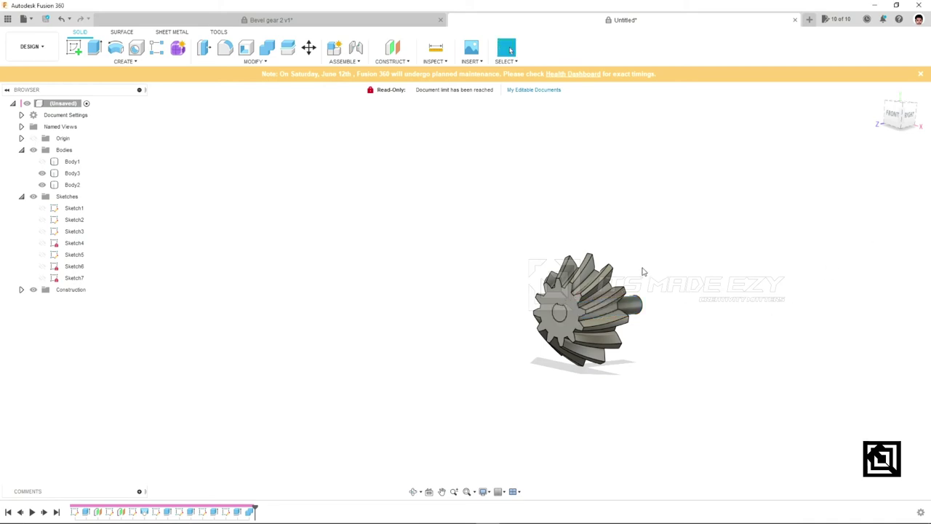
# Check Body1, Body2 and the shaft in the browser, then start a fillet on the gear teeth
pyautogui.click(71, 173)
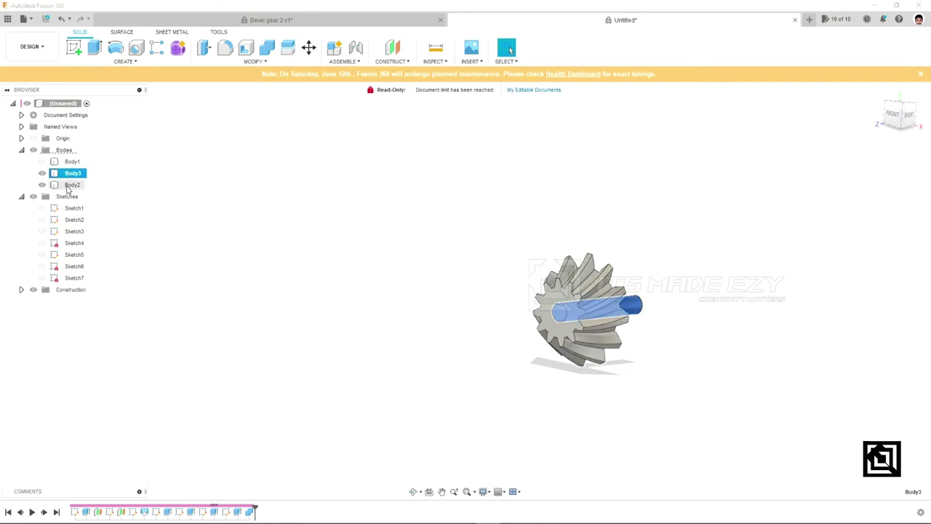
pyautogui.click(70, 185)
pyautogui.click(76, 162)
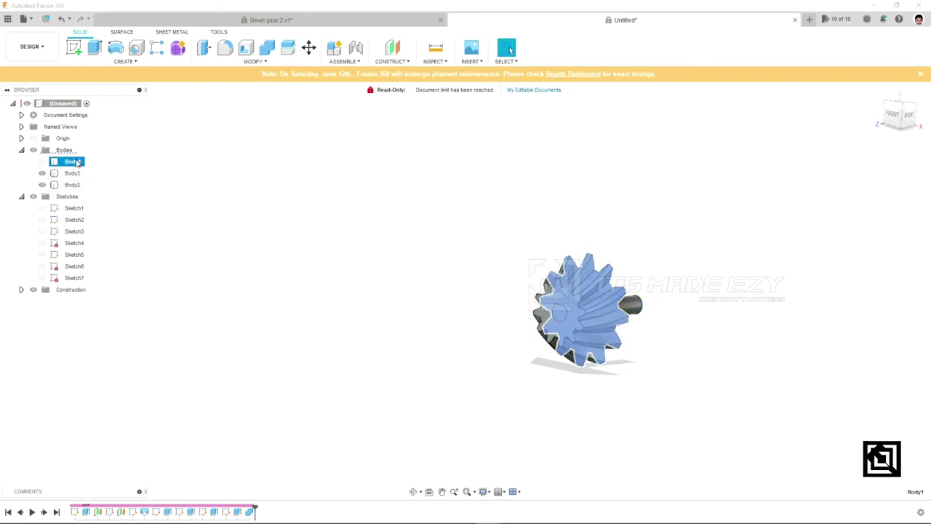
pyautogui.click(414, 225)
pyautogui.moveTo(611, 237)
pyautogui.keyDown('shift'); pyautogui.mouseDown(button='middle')
pyautogui.moveTo(582, 264)
pyautogui.moveTo(613, 308)
pyautogui.moveTo(498, 320)
pyautogui.moveTo(443, 349)
pyautogui.moveTo(486, 274)
pyautogui.moveTo(518, 321)
pyautogui.moveTo(397, 349)
pyautogui.moveTo(456, 345)
pyautogui.moveTo(567, 374)
pyautogui.mouseUp(button='middle'); pyautogui.keyUp('shift')
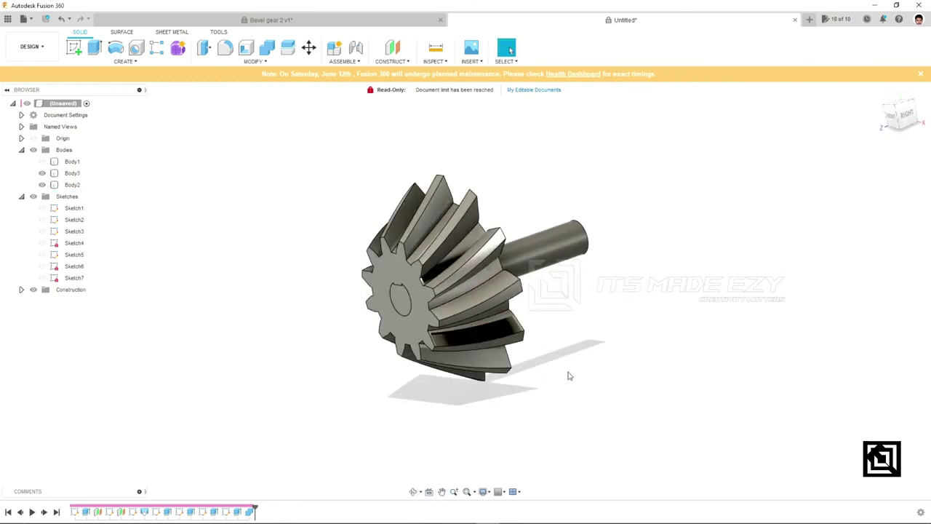
pyautogui.moveTo(476, 323); pyautogui.dragTo(540, 345, button='middle')
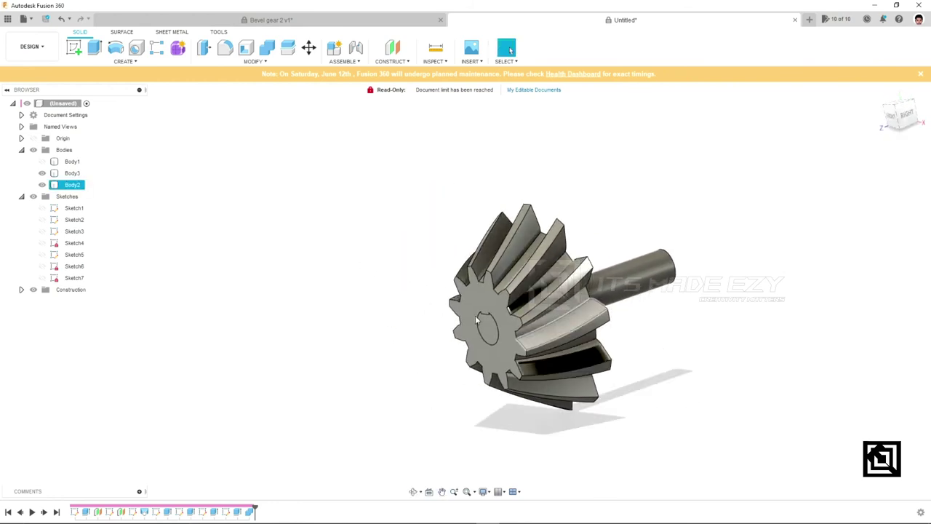
pyautogui.click(227, 48)
pyautogui.keyDown('shift'); pyautogui.moveTo(502, 247); pyautogui.dragTo(529, 233, button='middle'); pyautogui.keyUp('shift')
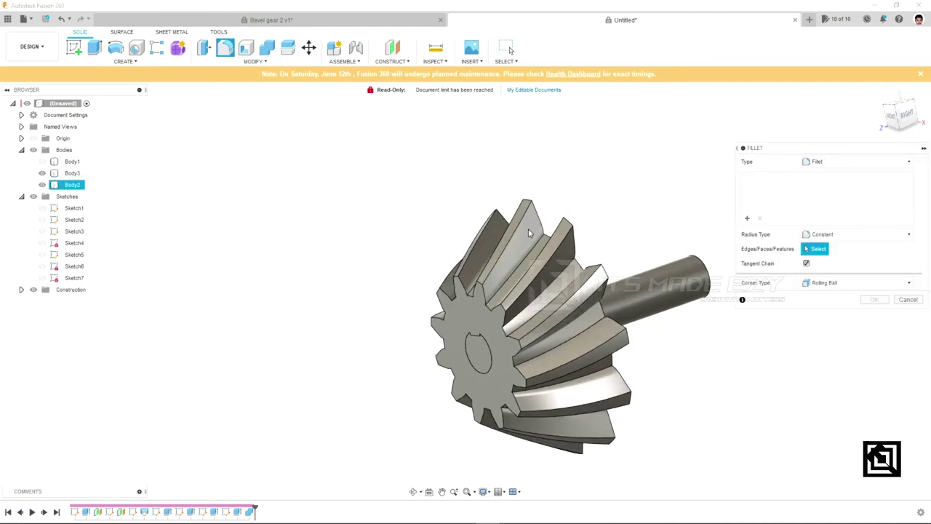
# Pick both long edges of one tooth as two edge sets and apply a 0.5 mm fillet
pyautogui.click(510, 240)
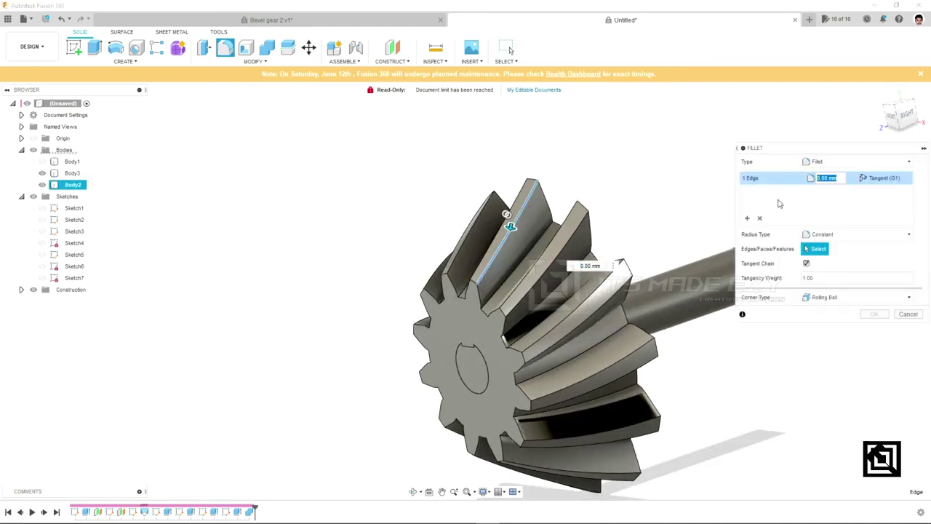
pyautogui.moveTo(542, 232)
pyautogui.keyDown('shift'); pyautogui.mouseDown(button='middle')
pyautogui.moveTo(570, 249)
pyautogui.moveTo(823, 212)
pyautogui.mouseUp(button='middle'); pyautogui.keyUp('shift')
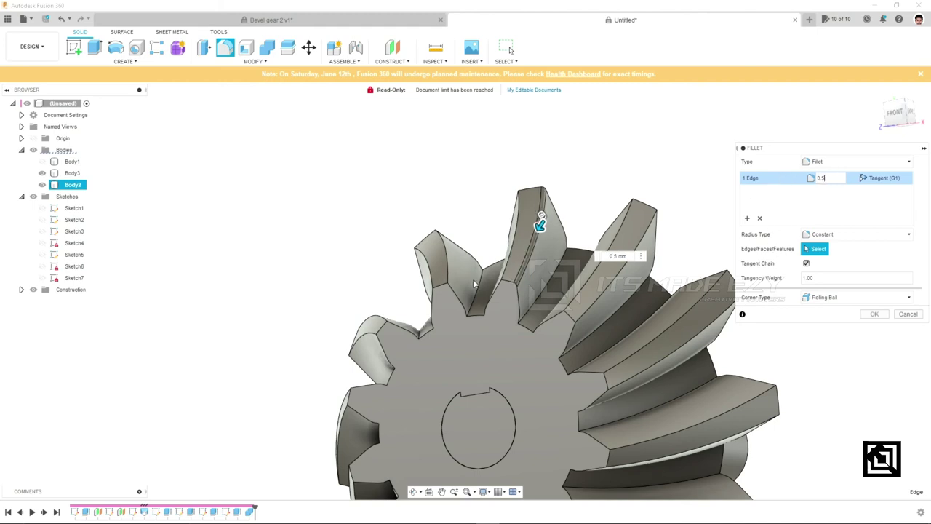
pyautogui.keyDown('shift'); pyautogui.moveTo(540, 225); pyautogui.dragTo(543, 216, button='middle'); pyautogui.keyUp('shift')
pyautogui.keyDown('shift'); pyautogui.moveTo(540, 294); pyautogui.dragTo(518, 298, button='middle'); pyautogui.keyUp('shift')
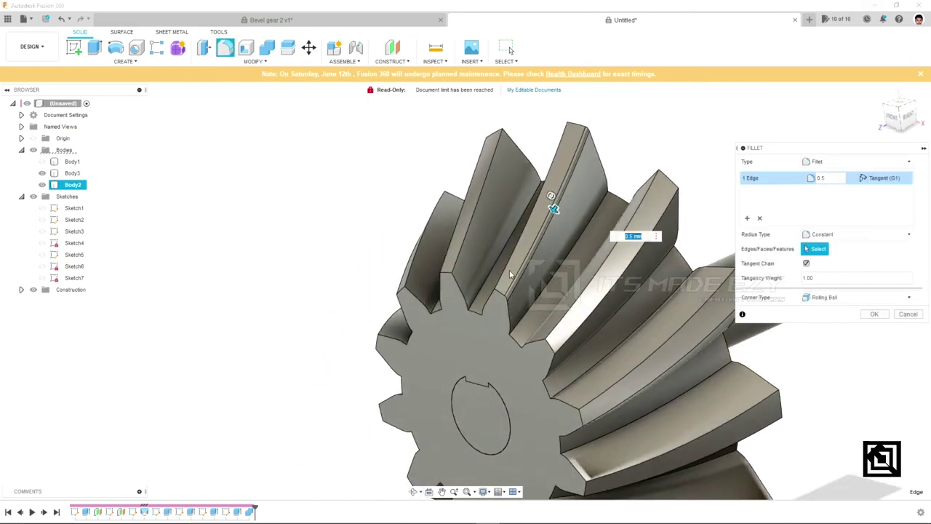
pyautogui.keyDown('shift'); pyautogui.moveTo(509, 274); pyautogui.dragTo(517, 268, button='middle'); pyautogui.keyUp('shift')
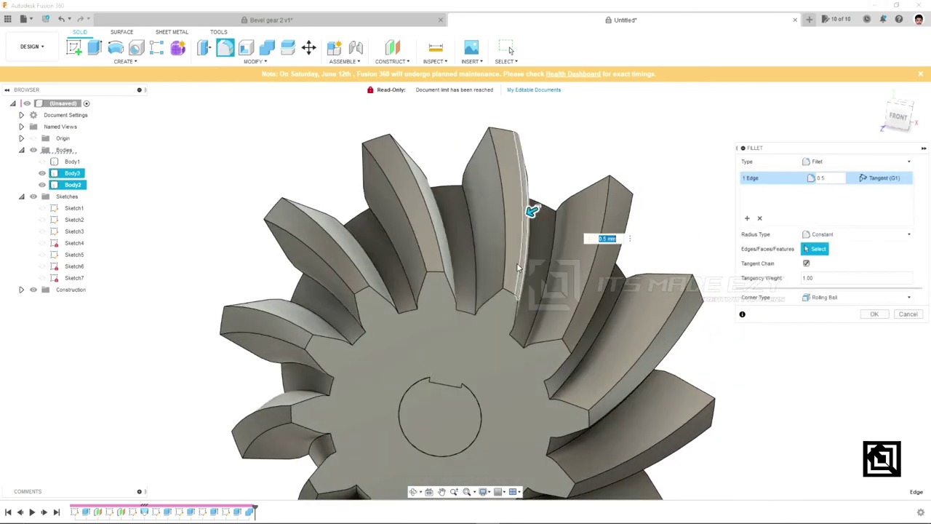
pyautogui.click(747, 218)
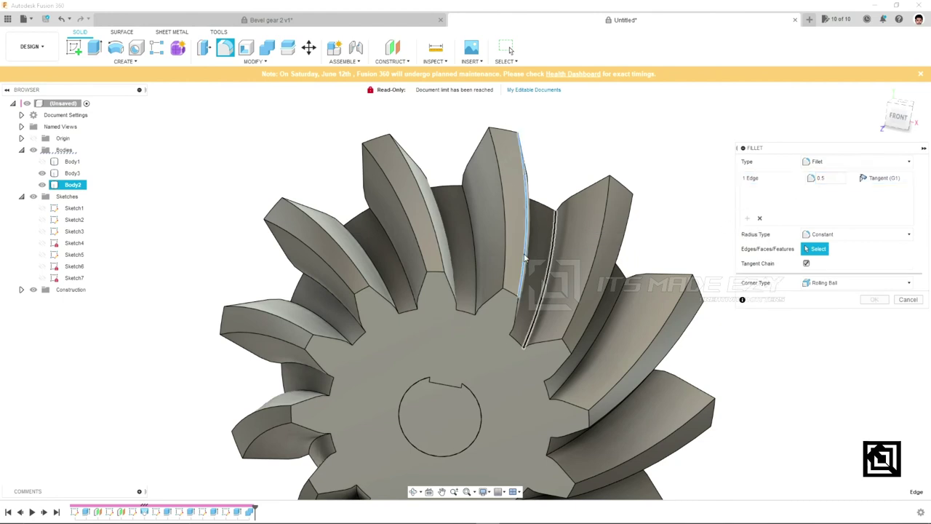
pyautogui.click(507, 247)
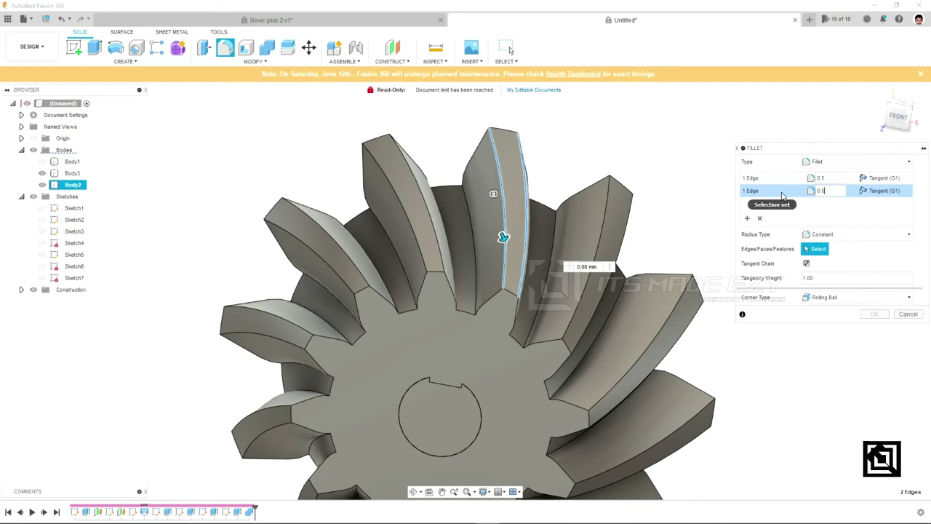
pyautogui.press('Return')
pyautogui.click(873, 313)
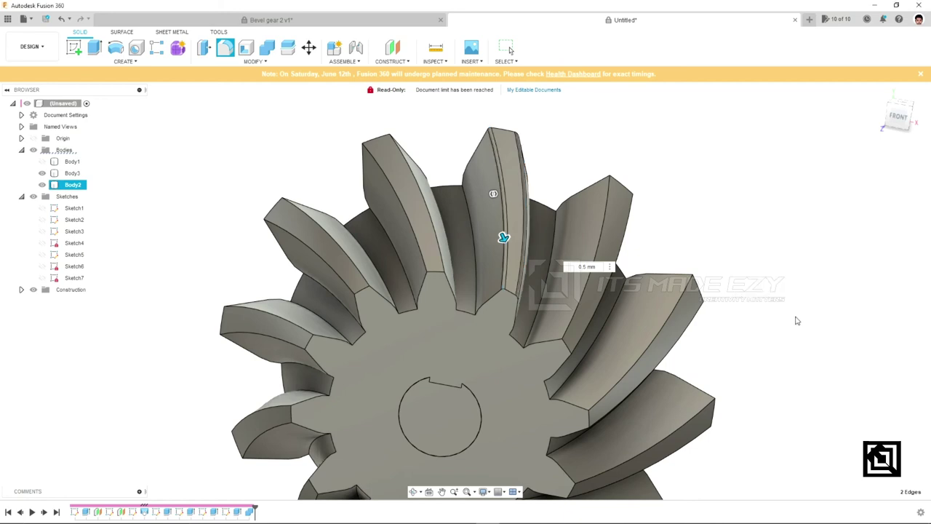
pyautogui.scroll(-3, 502, 266)
pyautogui.scroll(-2, 502, 265)
pyautogui.keyDown('shift'); pyautogui.moveTo(502, 266); pyautogui.dragTo(509, 284, button='middle'); pyautogui.keyUp('shift')
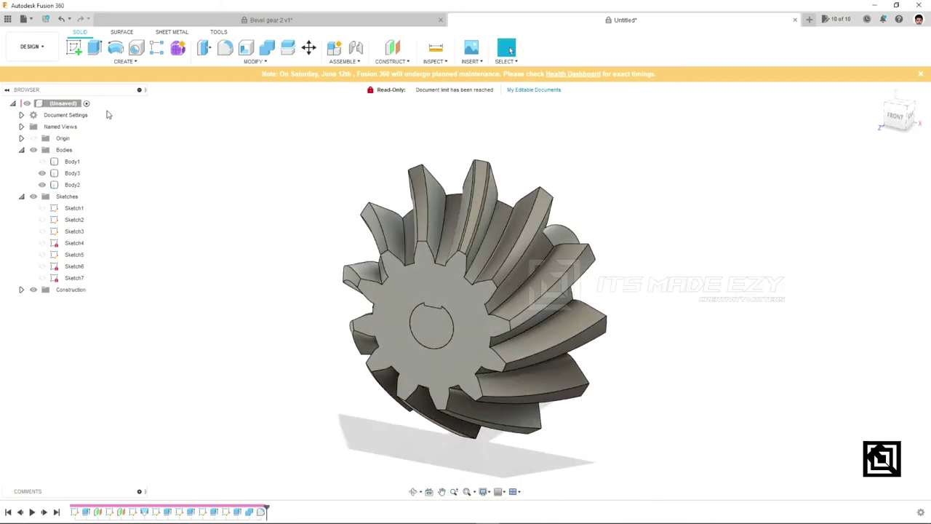
pyautogui.click(124, 61)
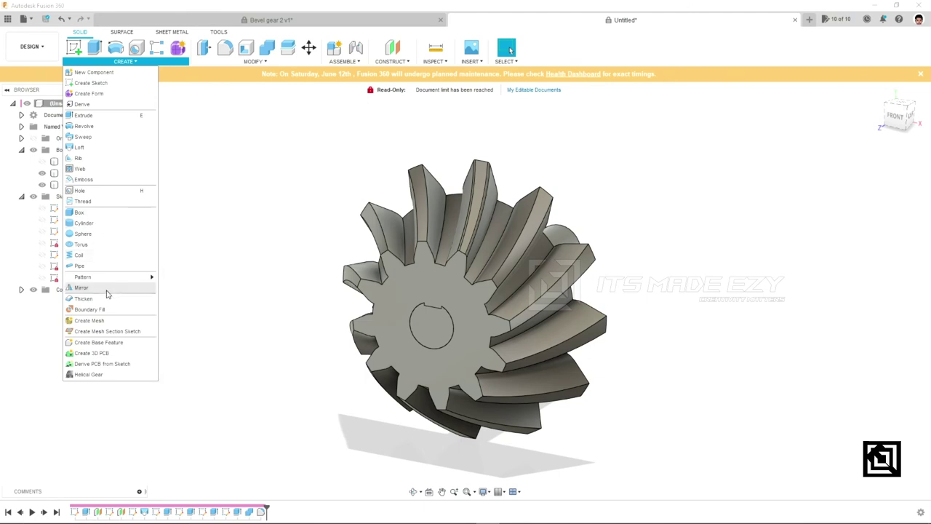
pyautogui.moveTo(83, 276)
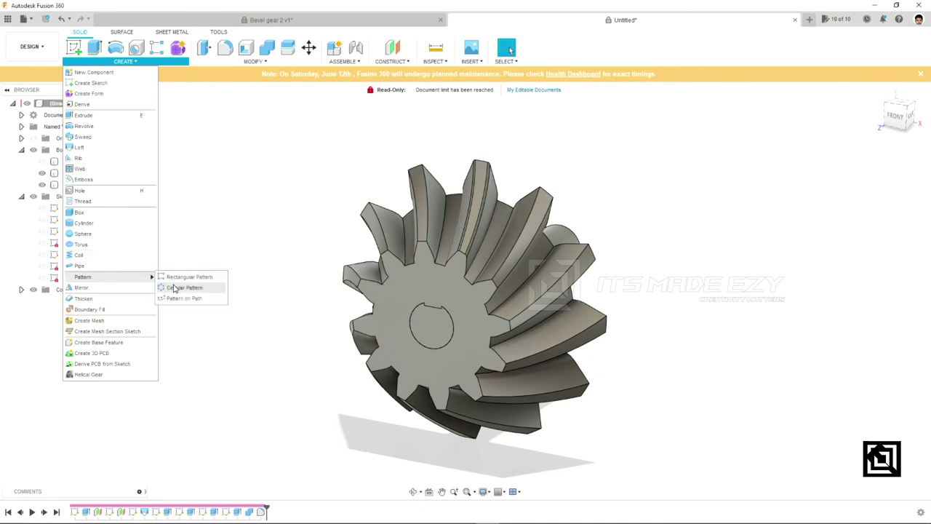
pyautogui.click(175, 288)
pyautogui.scroll(3, 477, 247)
pyautogui.scroll(2, 478, 248)
pyautogui.click(877, 162)
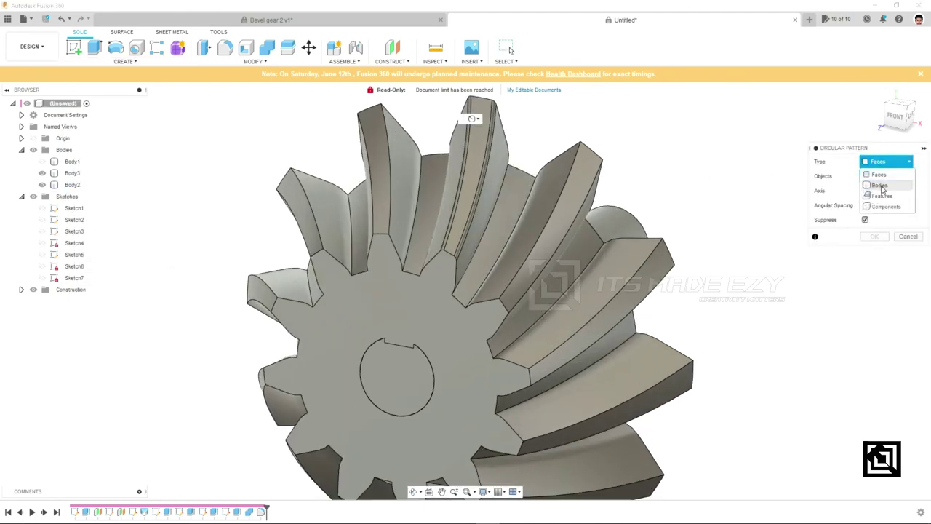
pyautogui.click(878, 200)
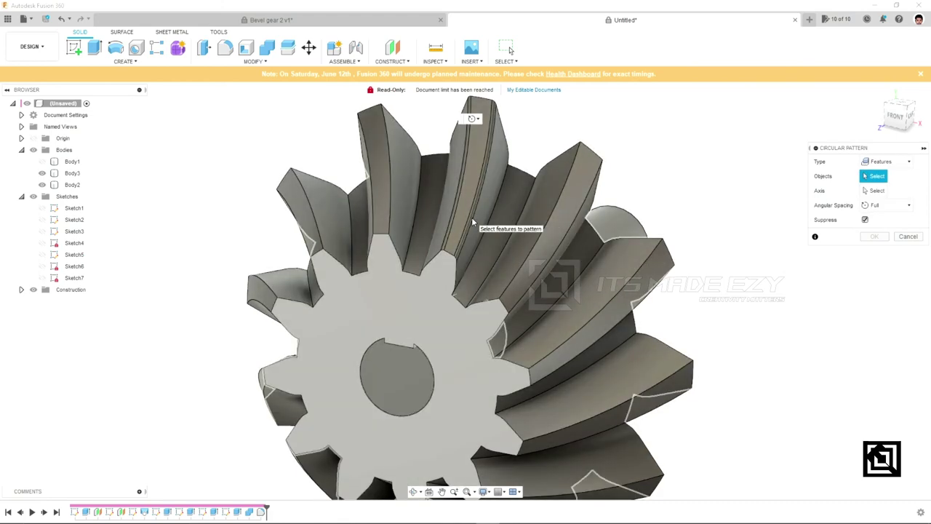
pyautogui.click(473, 221)
pyautogui.click(470, 219)
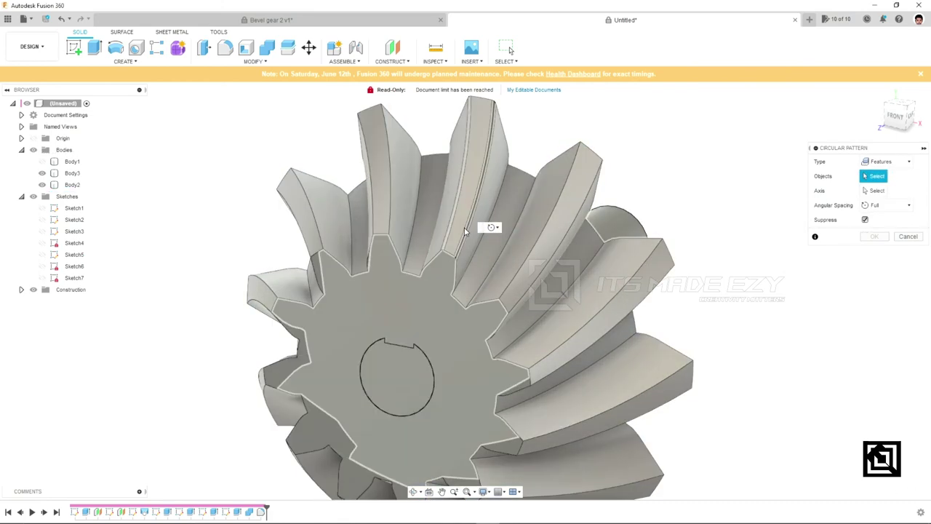
pyautogui.keyDown('shift'); pyautogui.moveTo(449, 251); pyautogui.dragTo(465, 236, button='middle'); pyautogui.keyUp('shift')
pyautogui.click(466, 236)
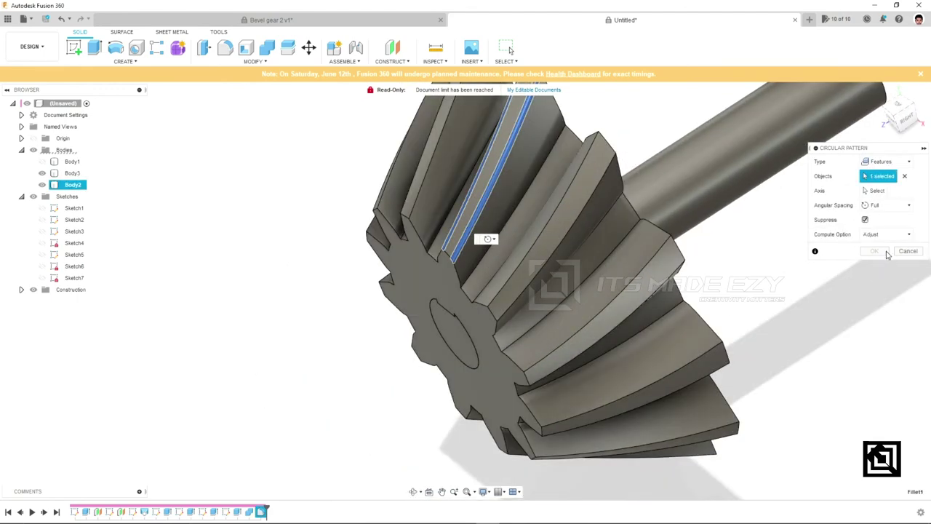
pyautogui.click(581, 254)
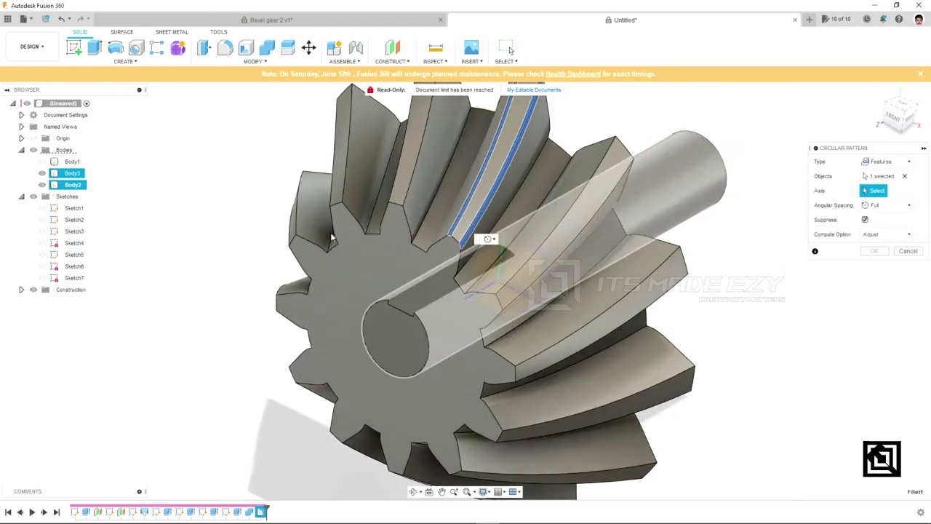
pyautogui.click(42, 173)
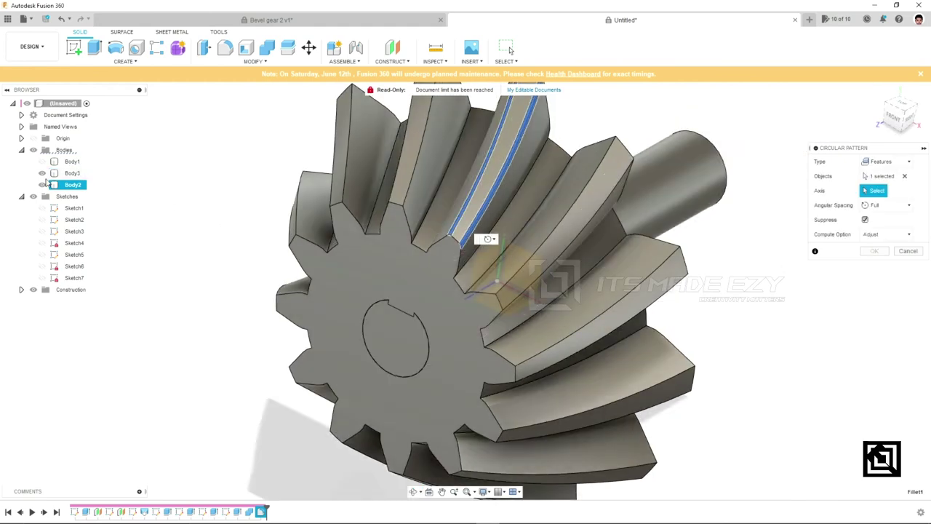
pyautogui.click(42, 185)
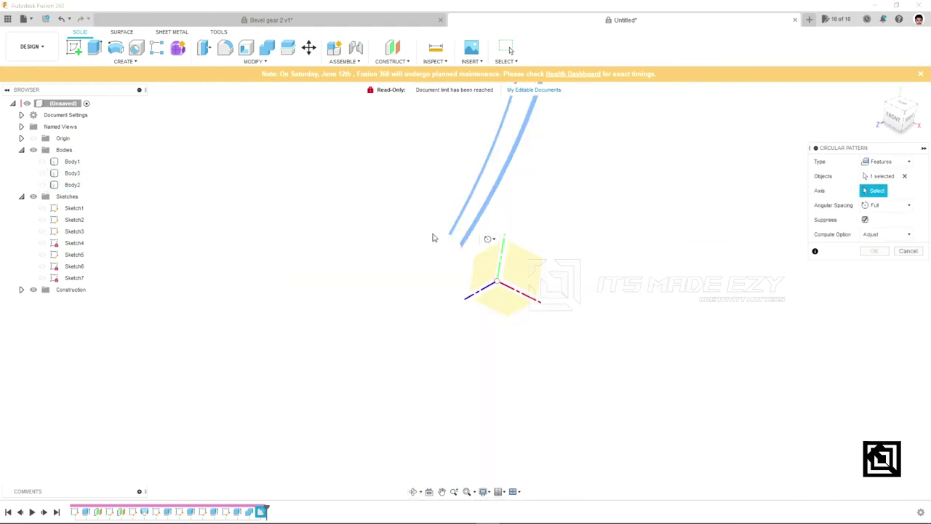
pyautogui.click(466, 301)
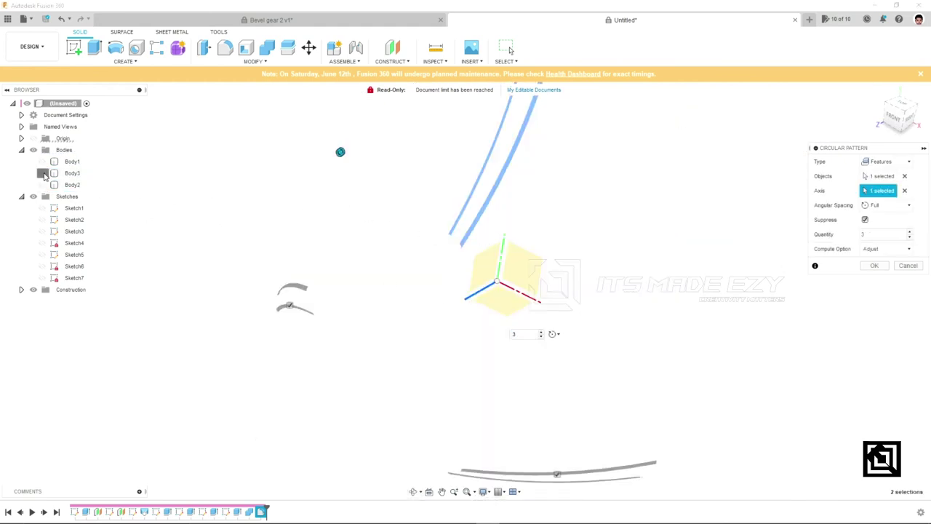
pyautogui.click(42, 173)
pyautogui.click(42, 184)
pyautogui.click(881, 232)
pyautogui.write('12')
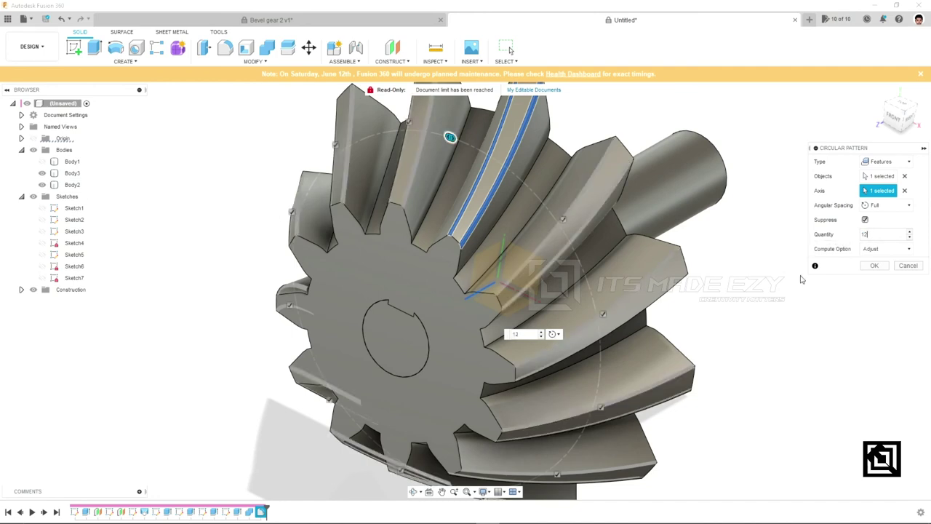
pyautogui.click(879, 267)
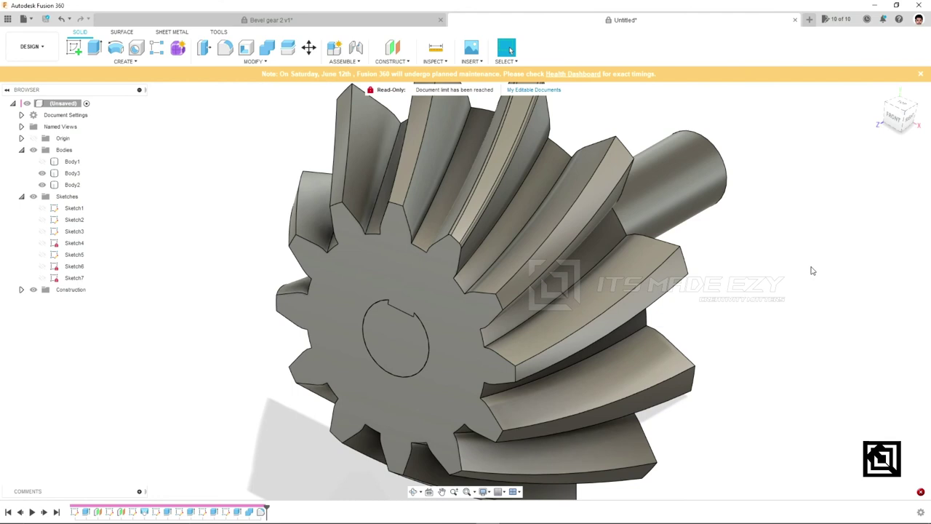
# Reopen Fillet1 to check its Radius Type, close it unchanged, and open the Create menu
pyautogui.rightClick(260, 511)
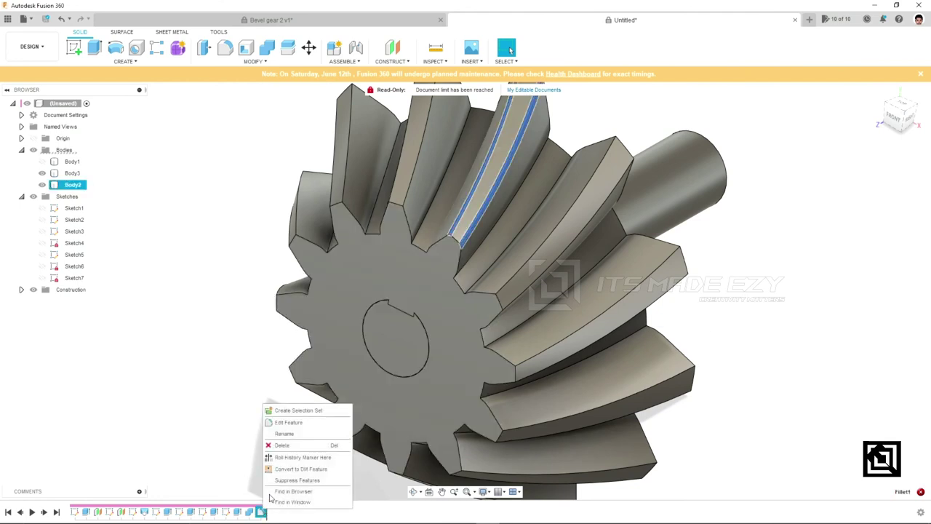
pyautogui.click(283, 425)
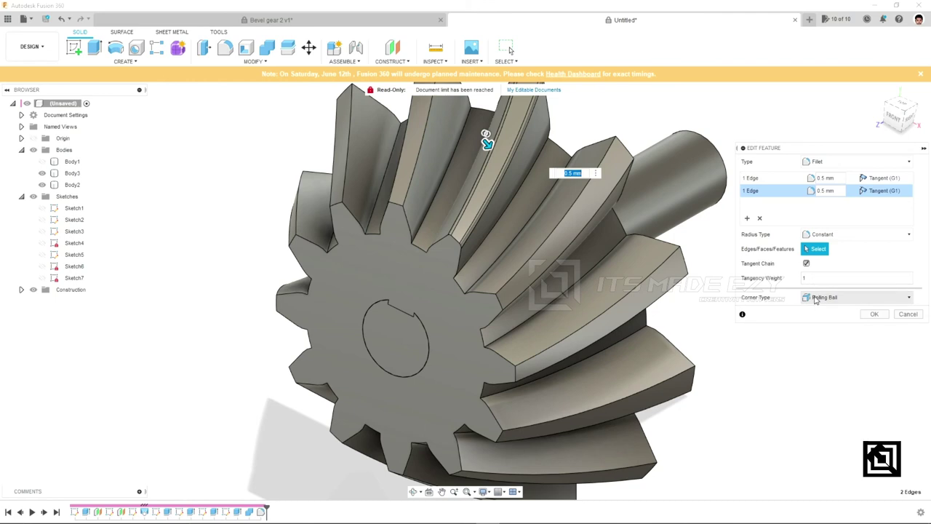
pyautogui.click(833, 234)
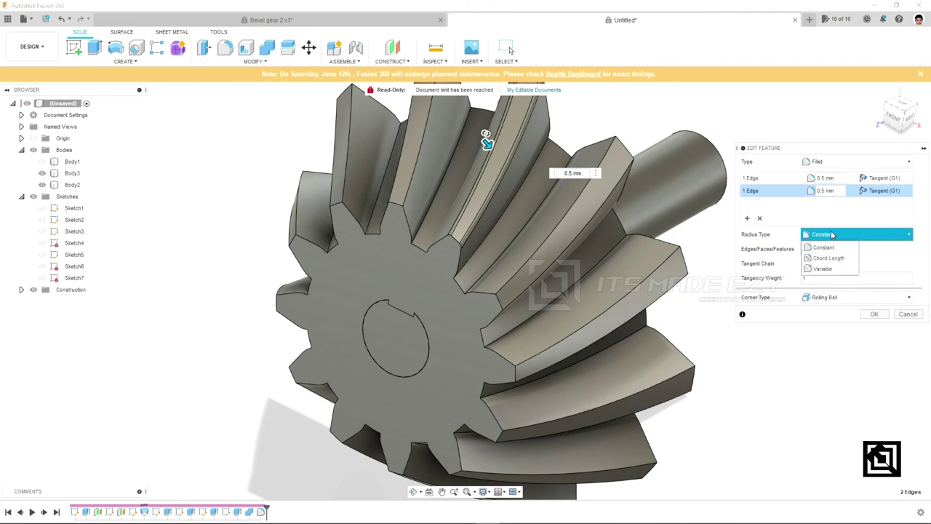
pyautogui.click(907, 314)
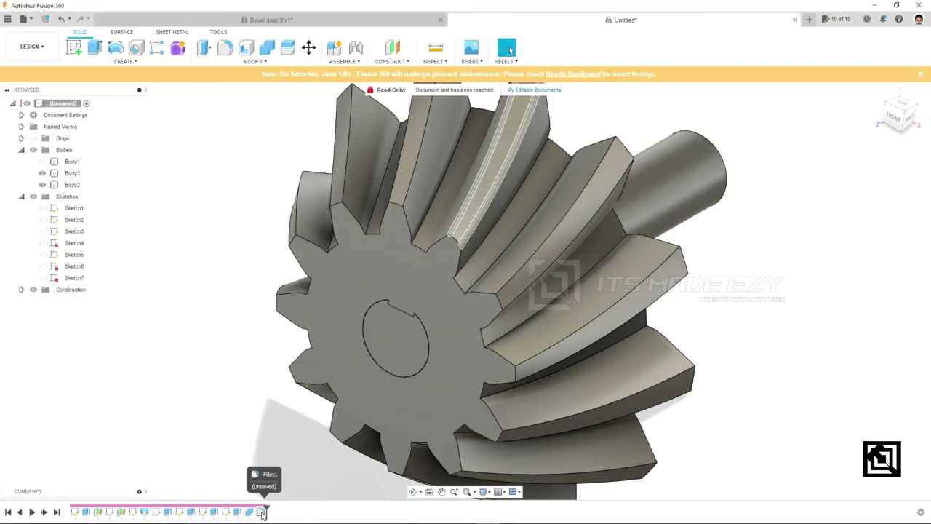
pyautogui.click(83, 63)
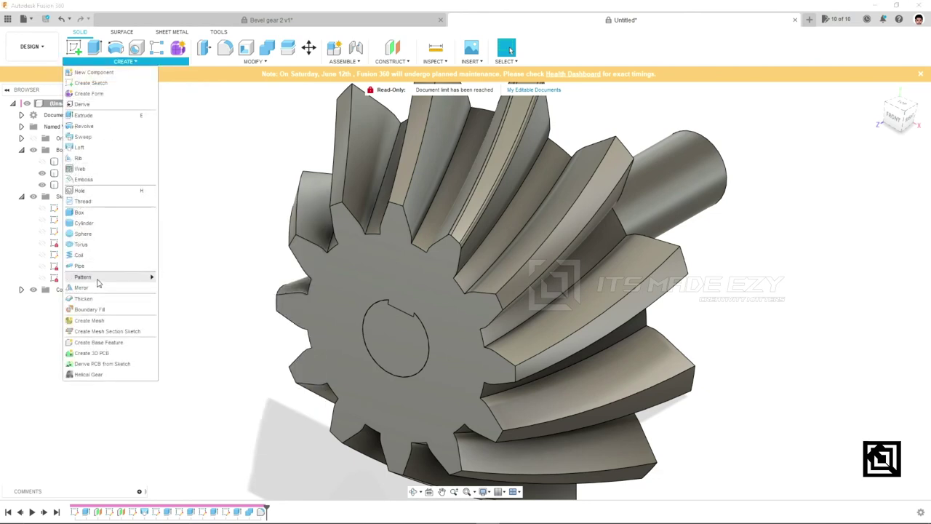
# Start a Circular Pattern of type Features and select the tooth fillet, Fillet1
pyautogui.click(177, 287)
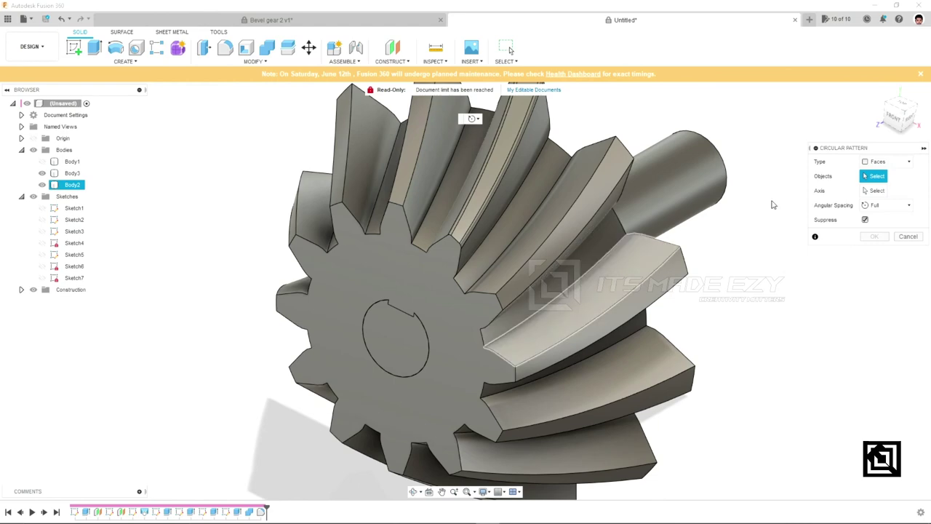
pyautogui.click(880, 162)
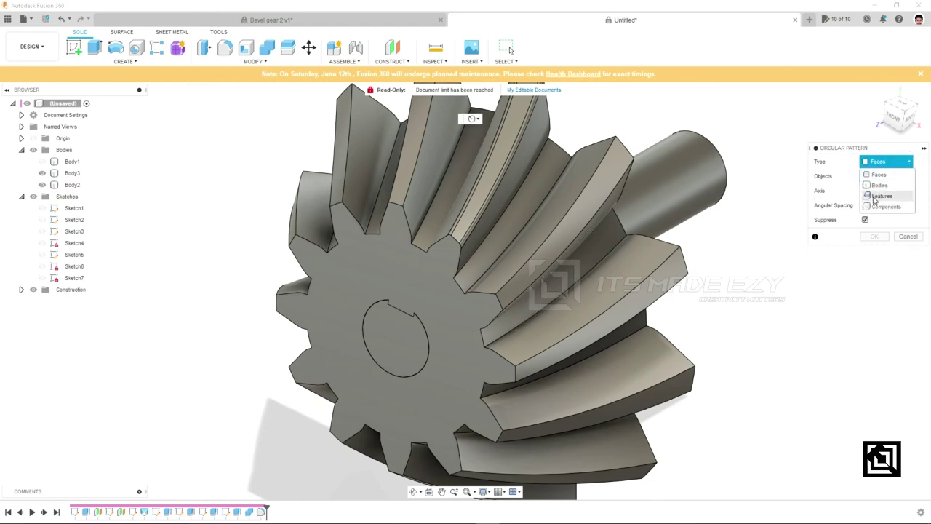
pyautogui.click(880, 196)
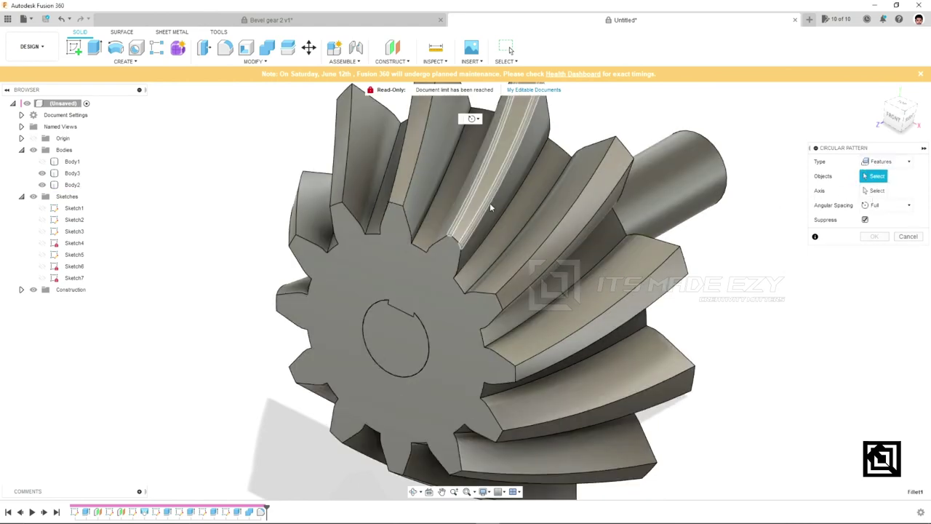
pyautogui.click(490, 206)
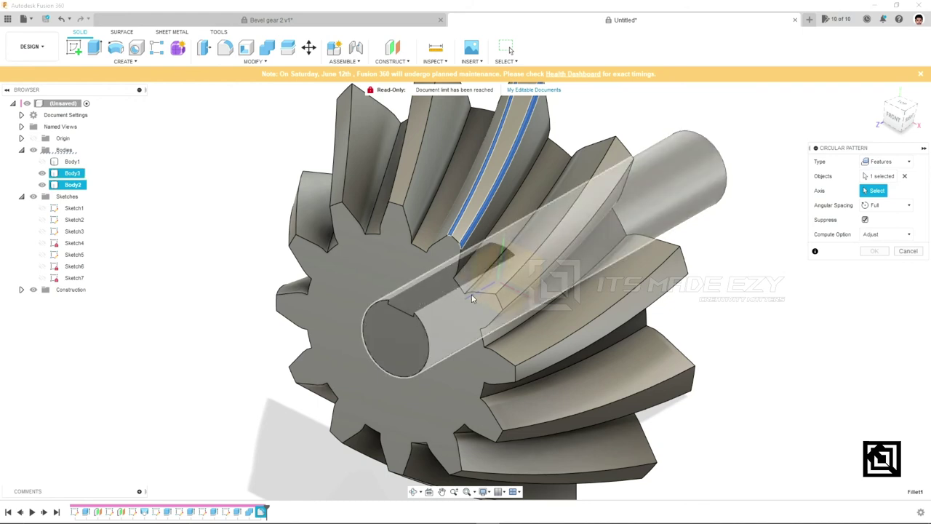
# Pick the central axis with bodies temporarily hidden, then create the 12-copy fillet pattern
pyautogui.click(43, 173)
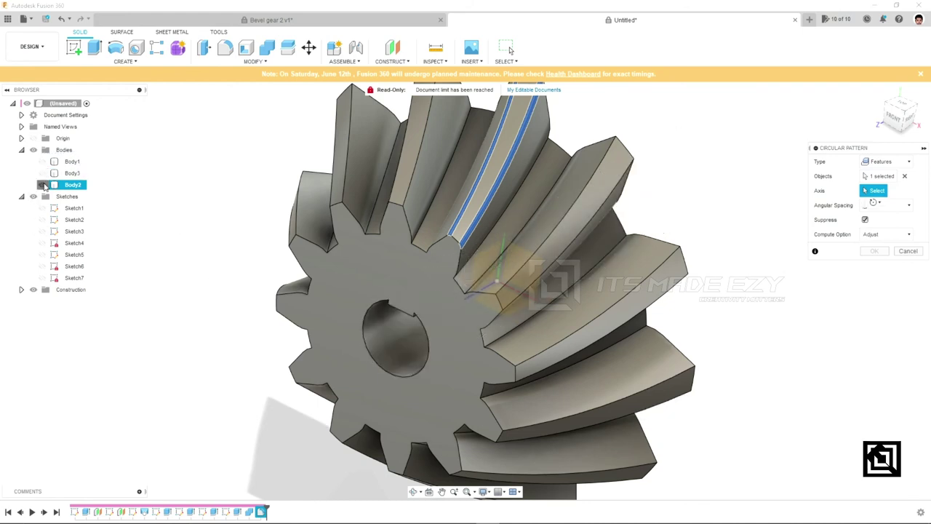
pyautogui.click(42, 185)
pyautogui.click(469, 300)
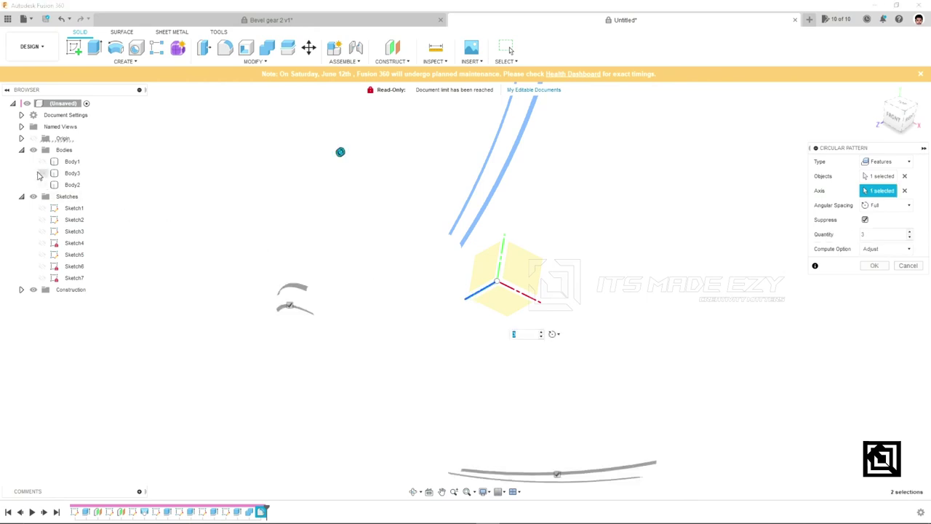
pyautogui.click(43, 173)
pyautogui.click(42, 185)
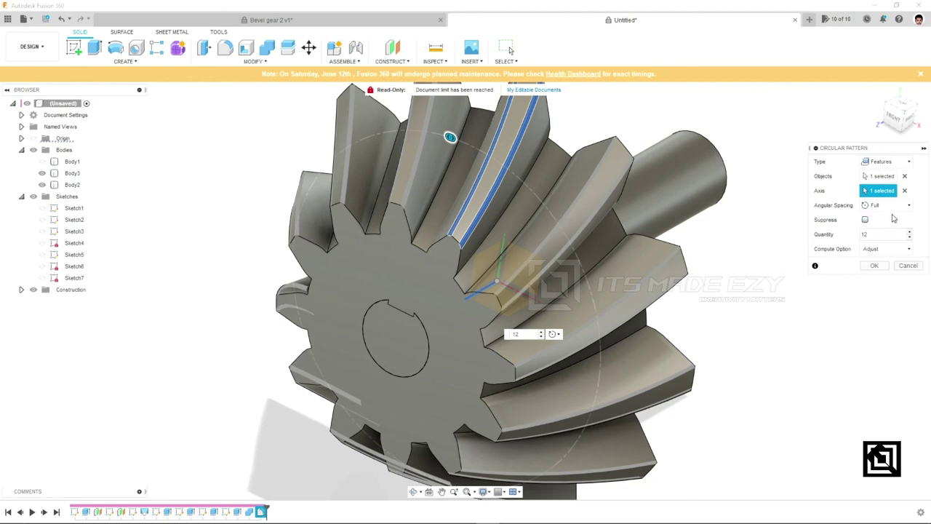
pyautogui.click(884, 249)
pyautogui.click(877, 272)
pyautogui.click(875, 265)
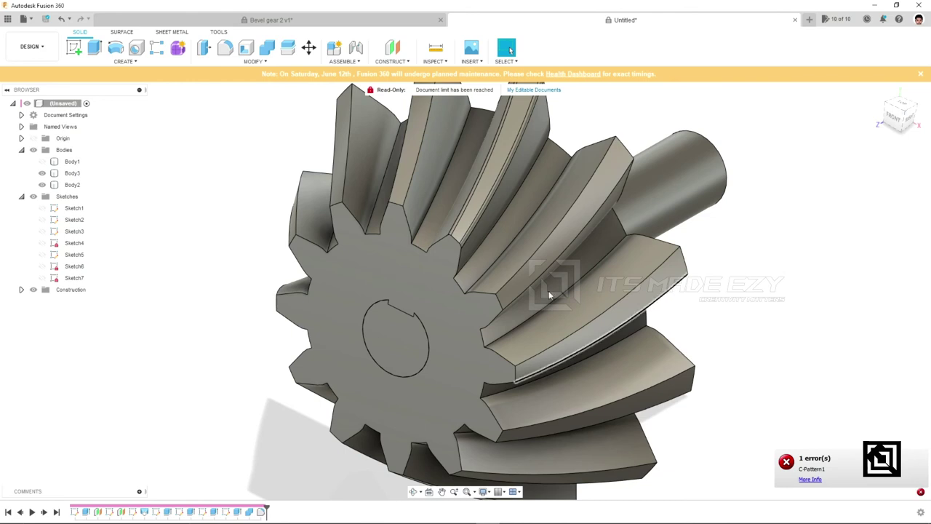
# Check why the fillet pattern's compute failed (no fillet edge found), then dismiss the error report
pyautogui.click(812, 478)
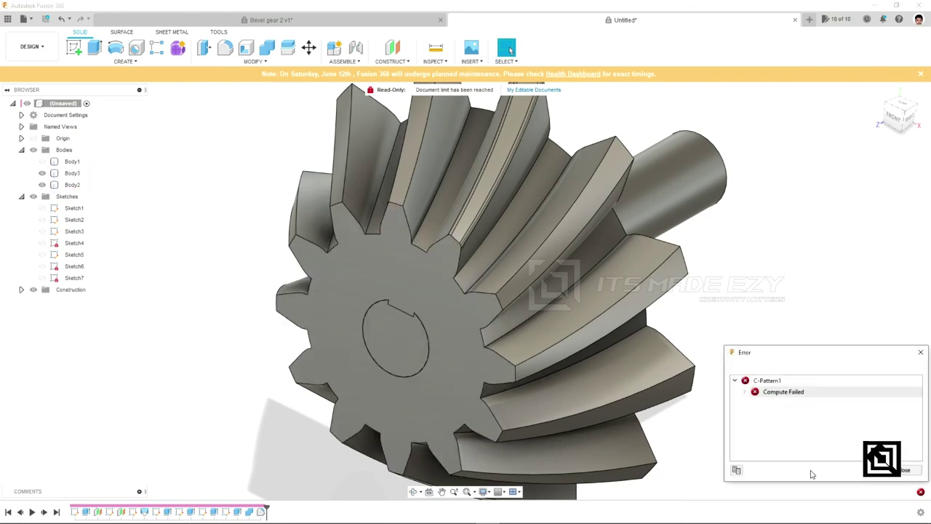
pyautogui.click(745, 392)
pyautogui.scroll(-3, 788, 411)
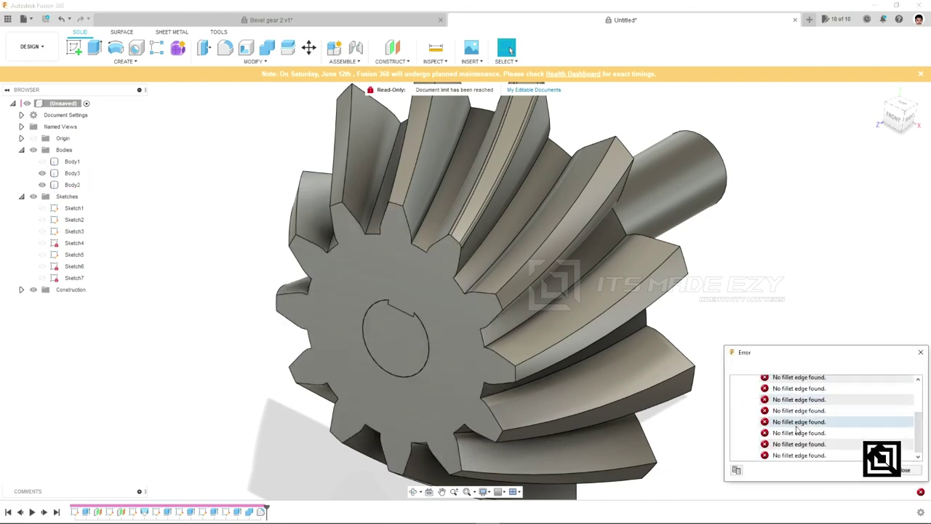
pyautogui.click(905, 470)
# Orbit and zoom out to review the twisted gear together with its shaft
pyautogui.moveTo(691, 349)
pyautogui.keyDown('shift'); pyautogui.mouseDown(button='middle')
pyautogui.moveTo(645, 333)
pyautogui.moveTo(508, 334)
pyautogui.moveTo(431, 323)
pyautogui.mouseUp(button='middle'); pyautogui.keyUp('shift')
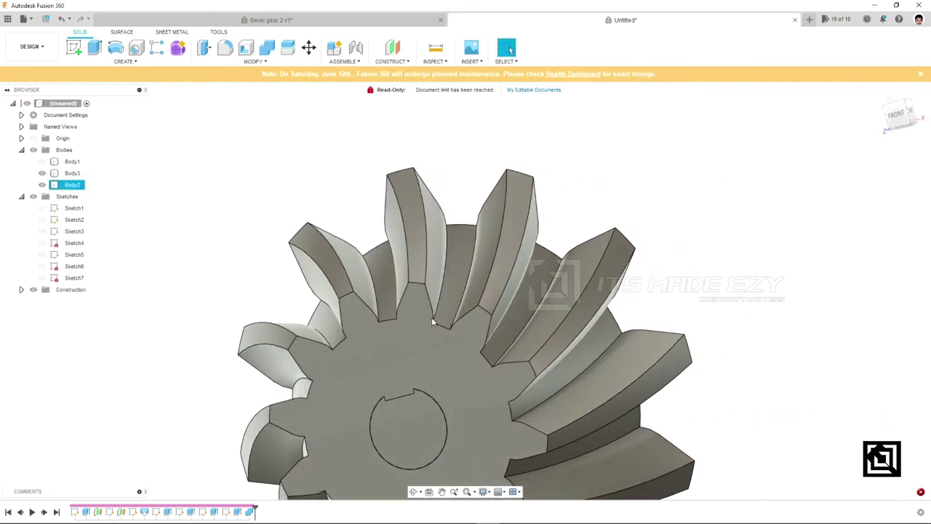
pyautogui.scroll(-1, 516, 323)
pyautogui.scroll(-4, 516, 323)
pyautogui.keyDown('shift'); pyautogui.moveTo(521, 312); pyautogui.dragTo(550, 355, button='middle'); pyautogui.keyUp('shift')
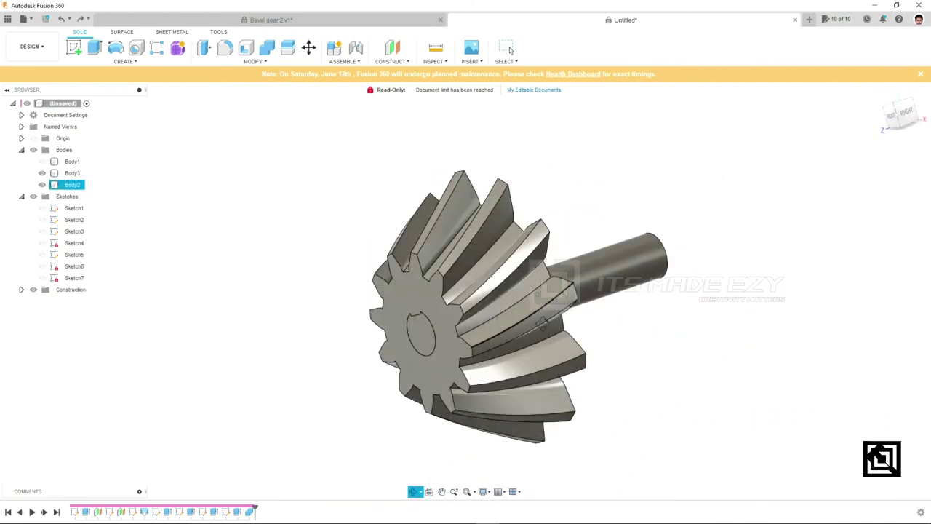